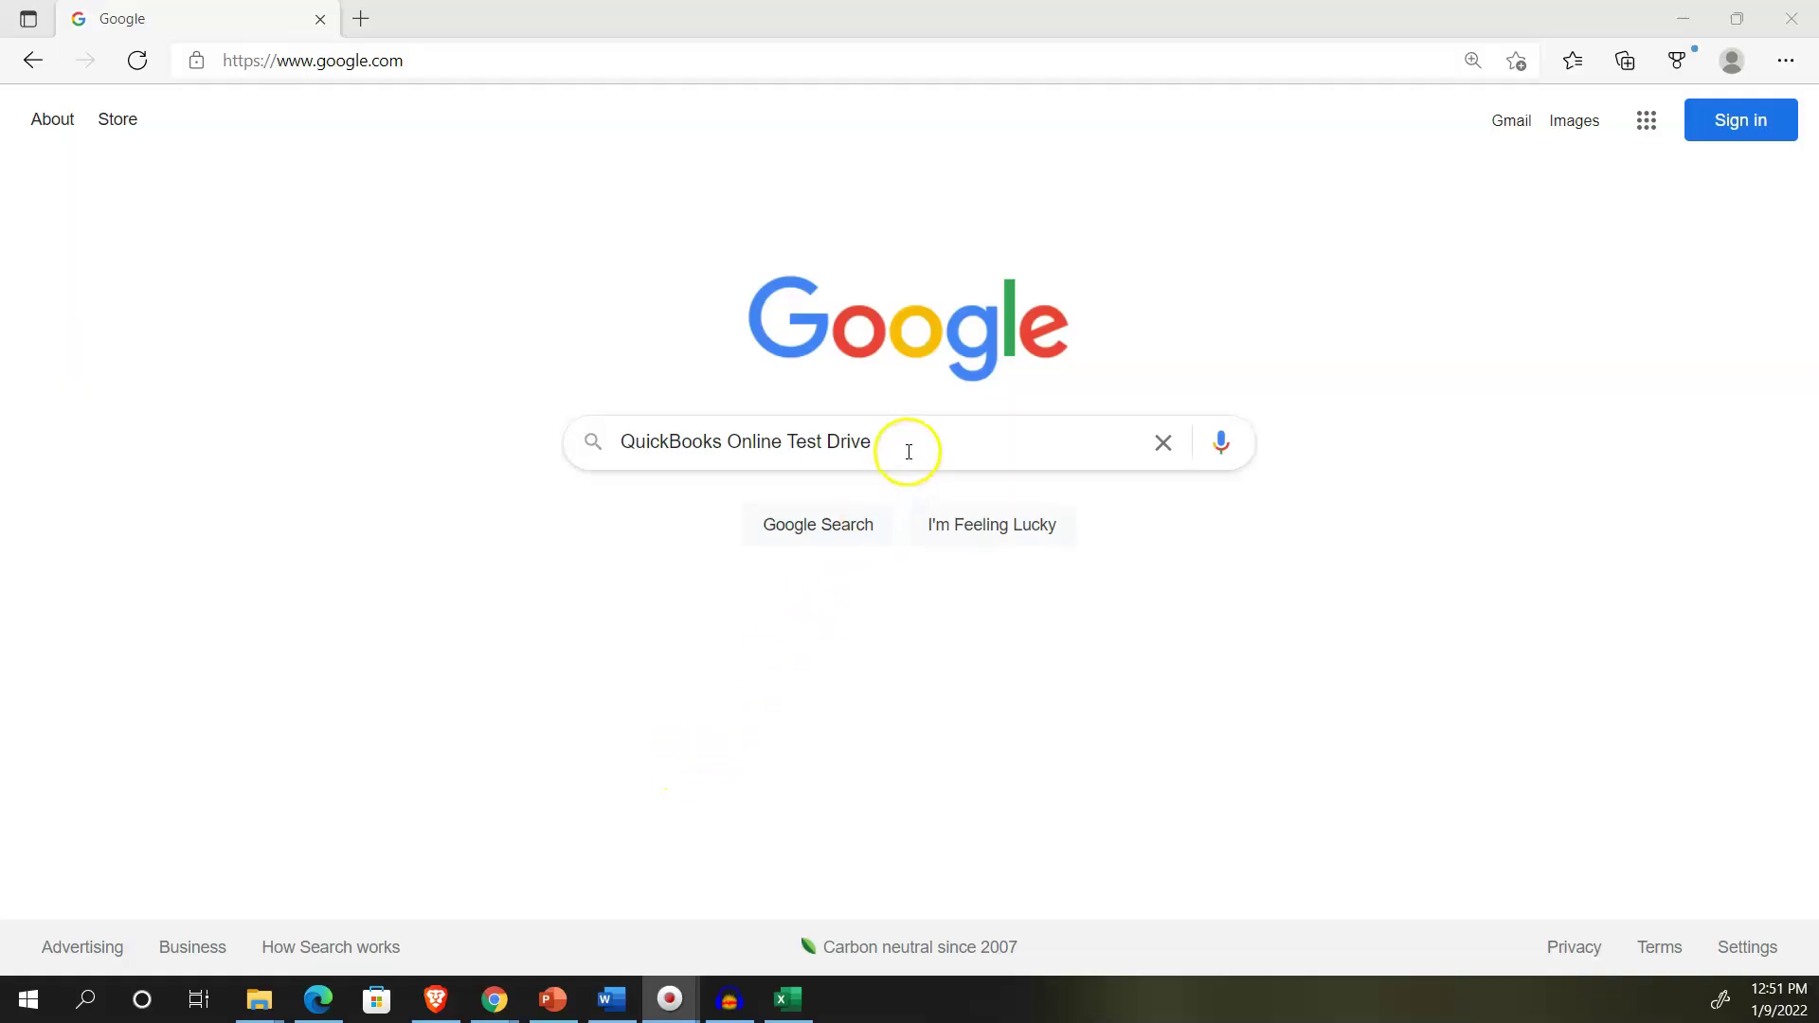
Search Google for 'QuickBooks Online Test Drive'
{"action": "left_click", "coordinate": [909, 451]}
{"action": "key", "text": "Return"}
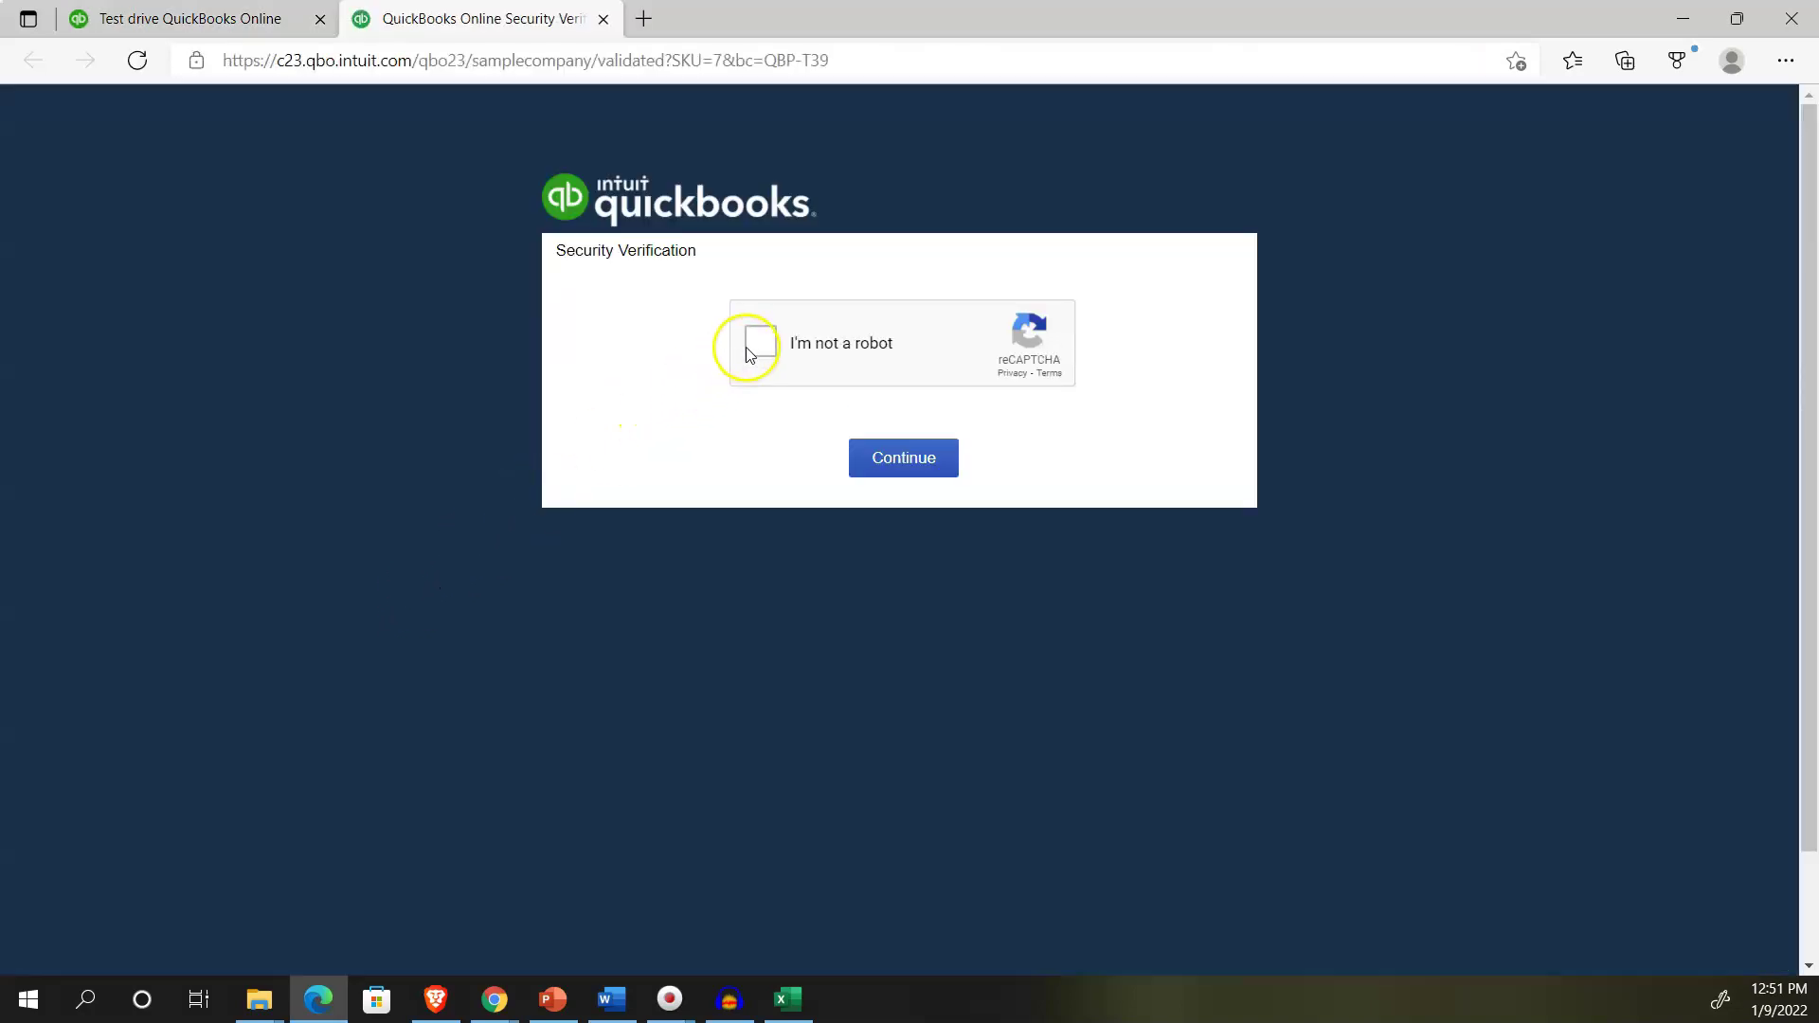
Pass the security check, zoom to 125%, and switch to the Craig's Design and Landscaping sample company window
{"action": "left_click", "coordinate": [758, 343]}
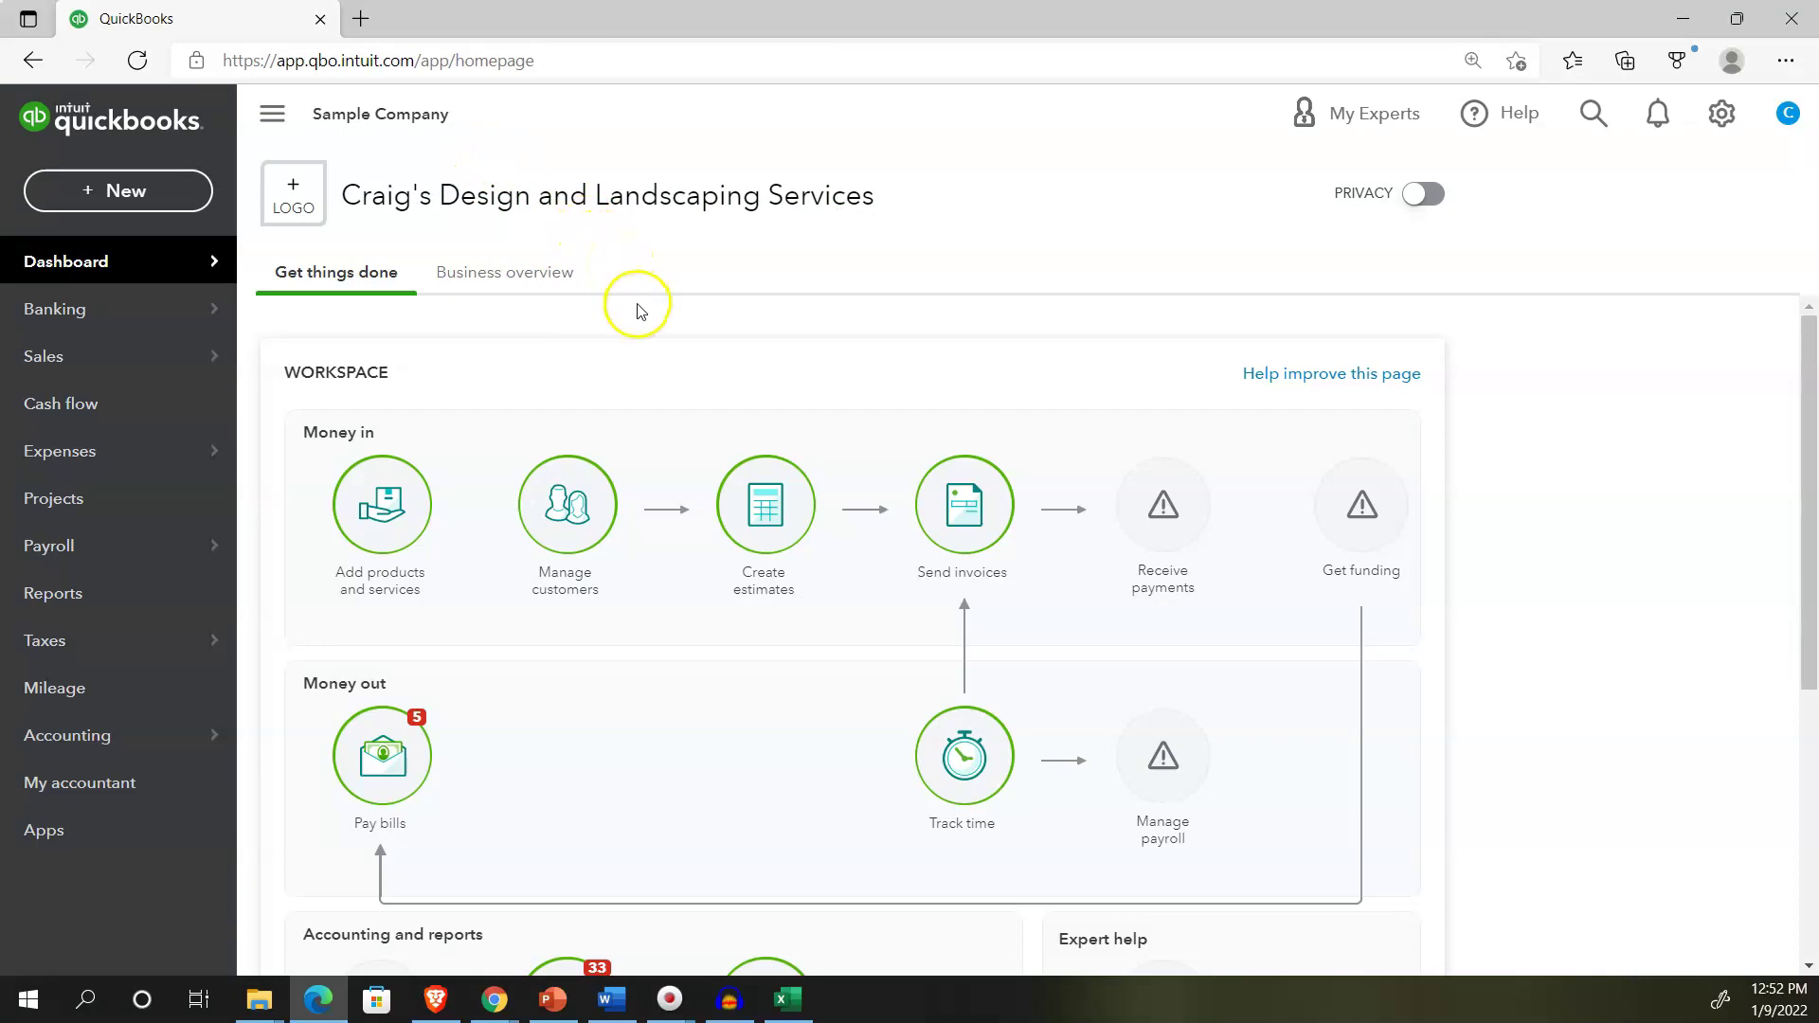
{"action": "key", "text": "ctrl+plus"}
{"action": "key", "text": "ctrl+plus"}
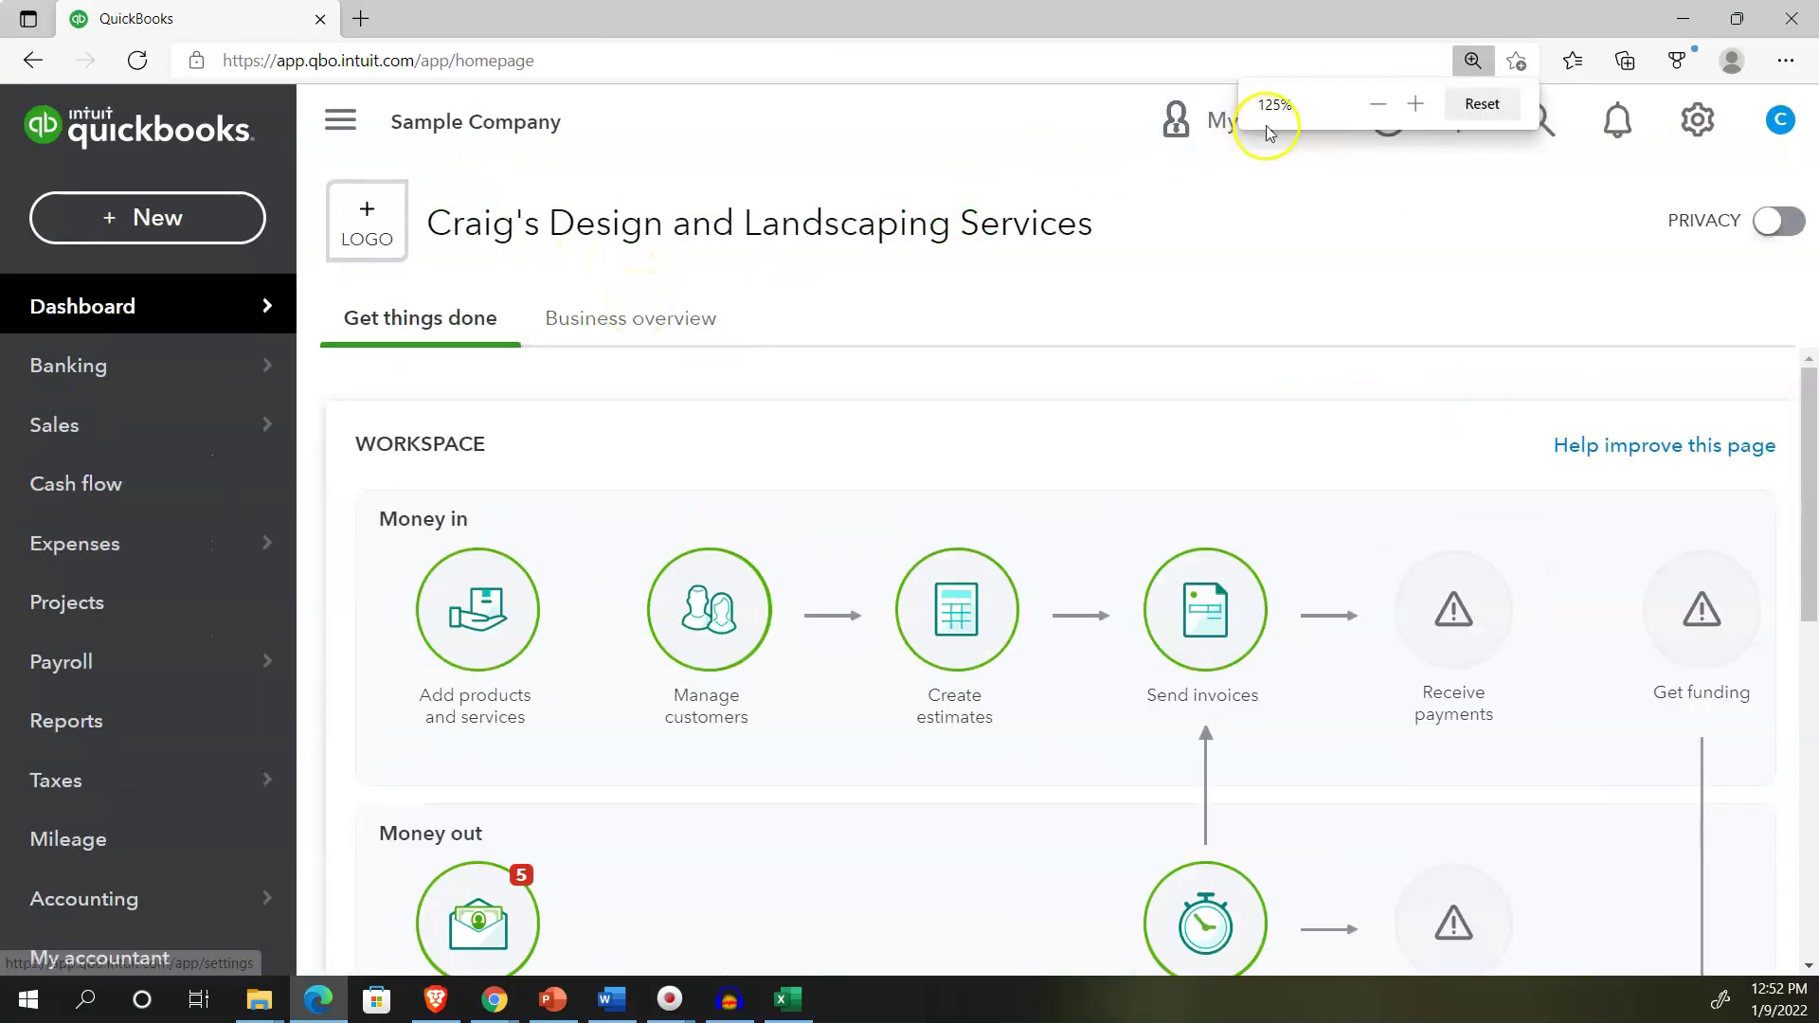
{"action": "mouse_move", "coordinate": [493, 999]}
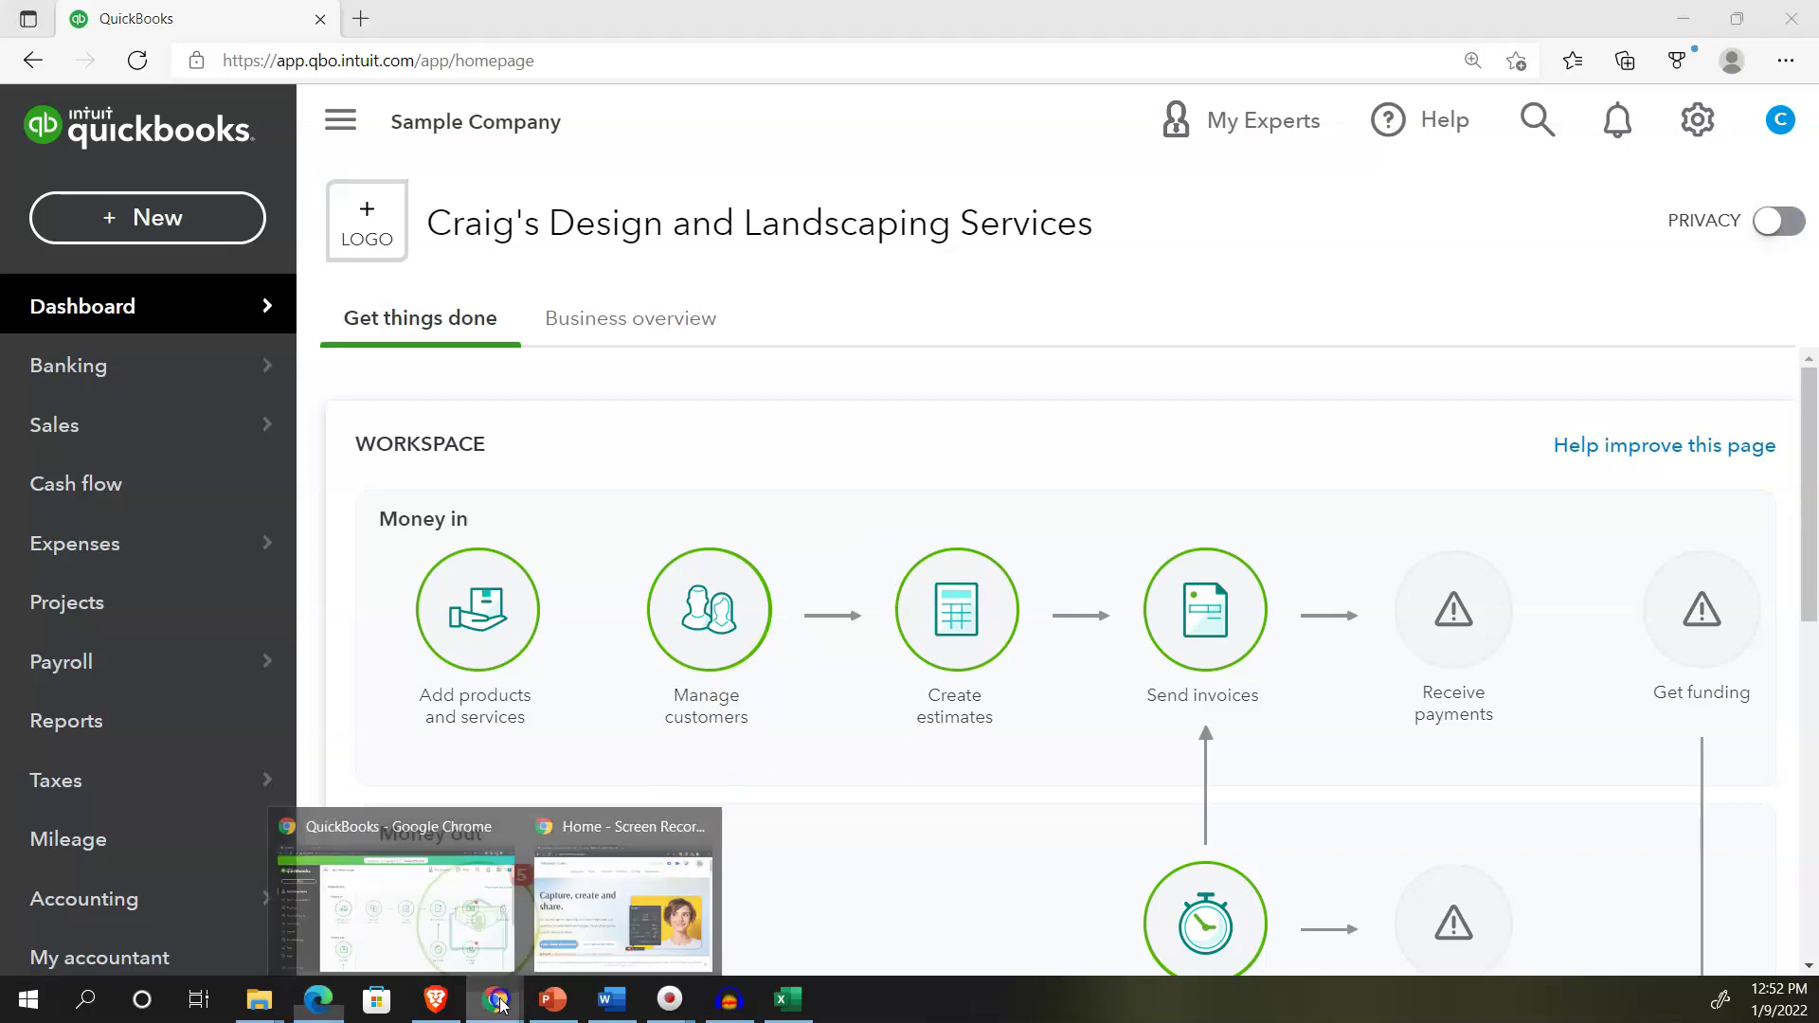
{"action": "left_click", "coordinate": [424, 890]}
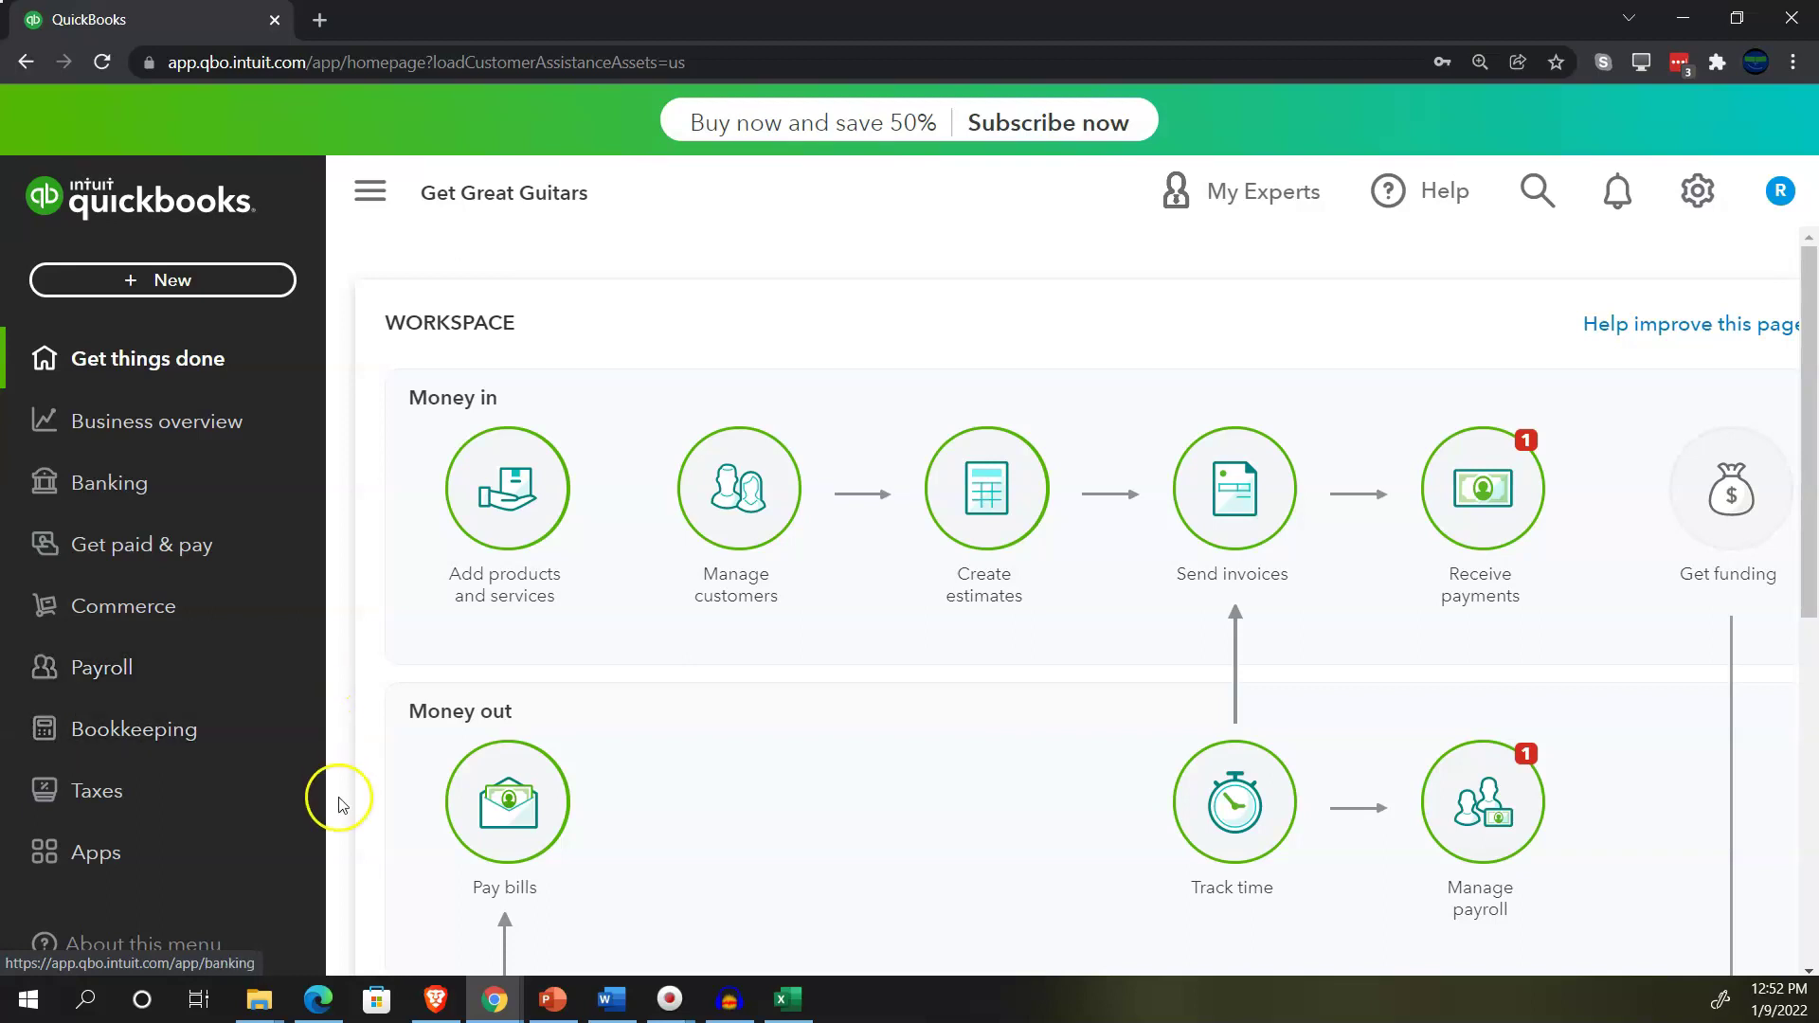
{"action": "left_click", "coordinate": [321, 1000]}
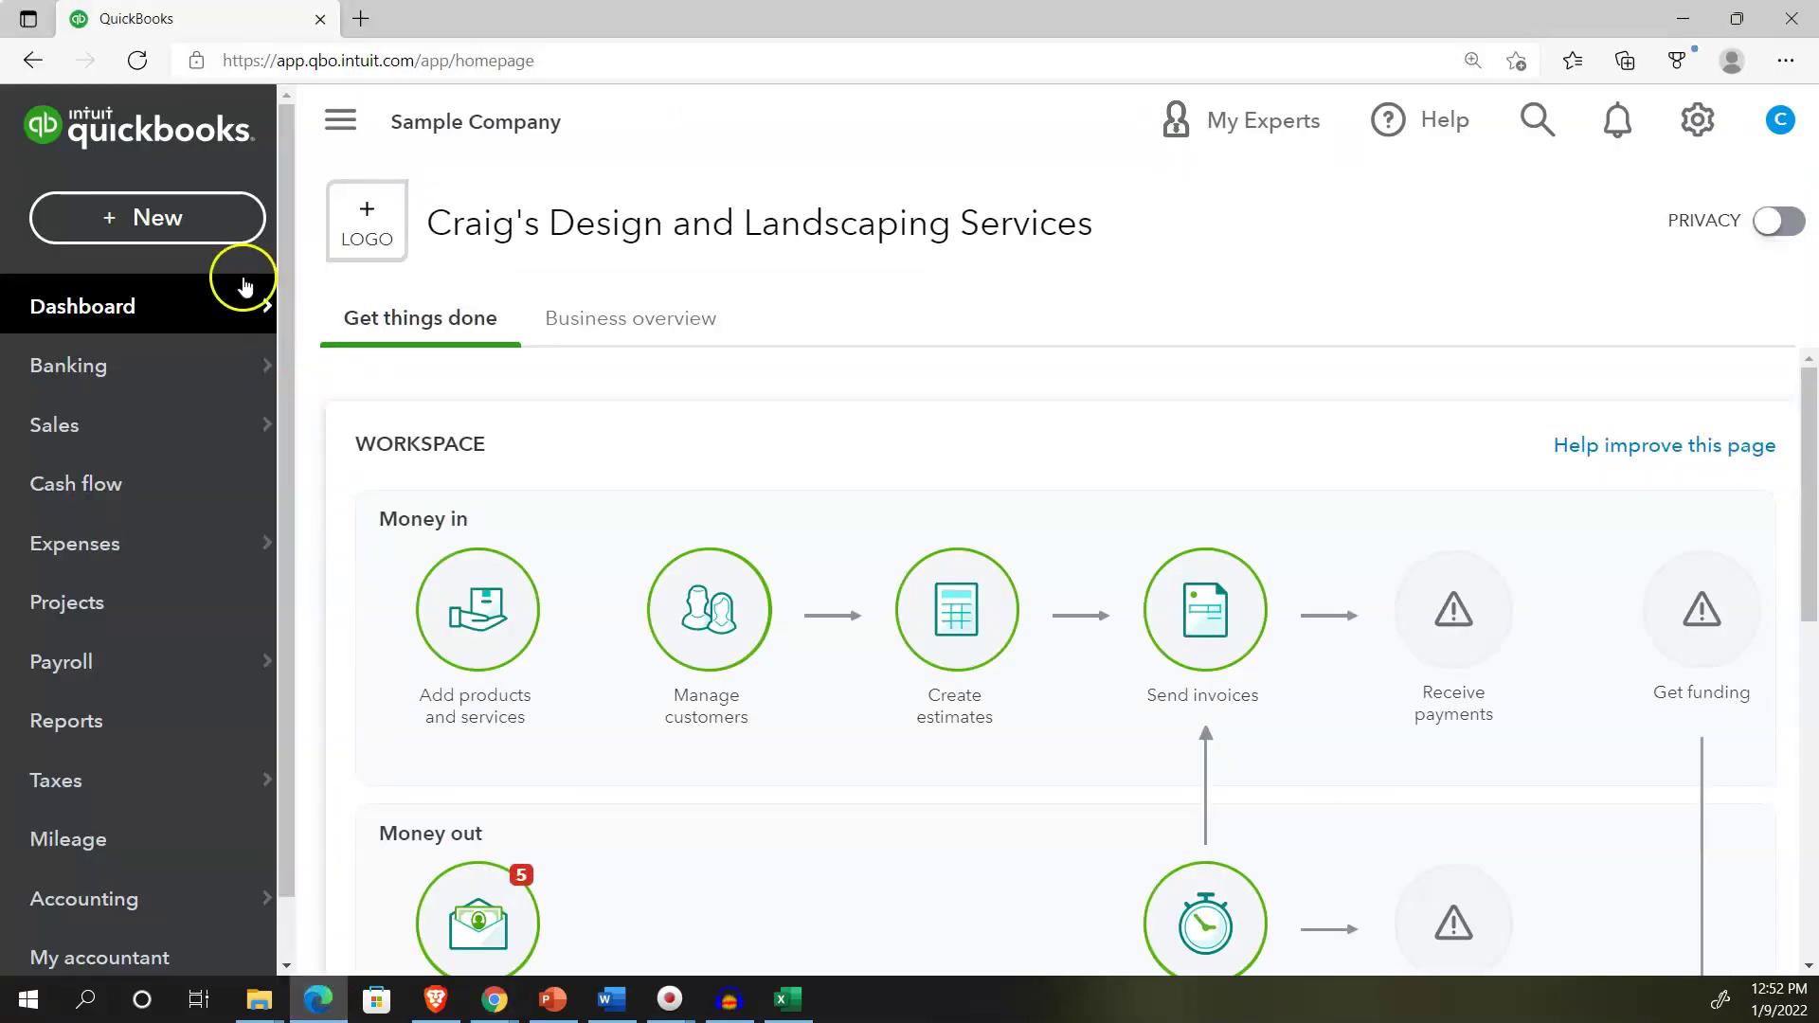
Open the + New menu listing customer, vendor, employee and other transactions
{"action": "left_click", "coordinate": [197, 232]}
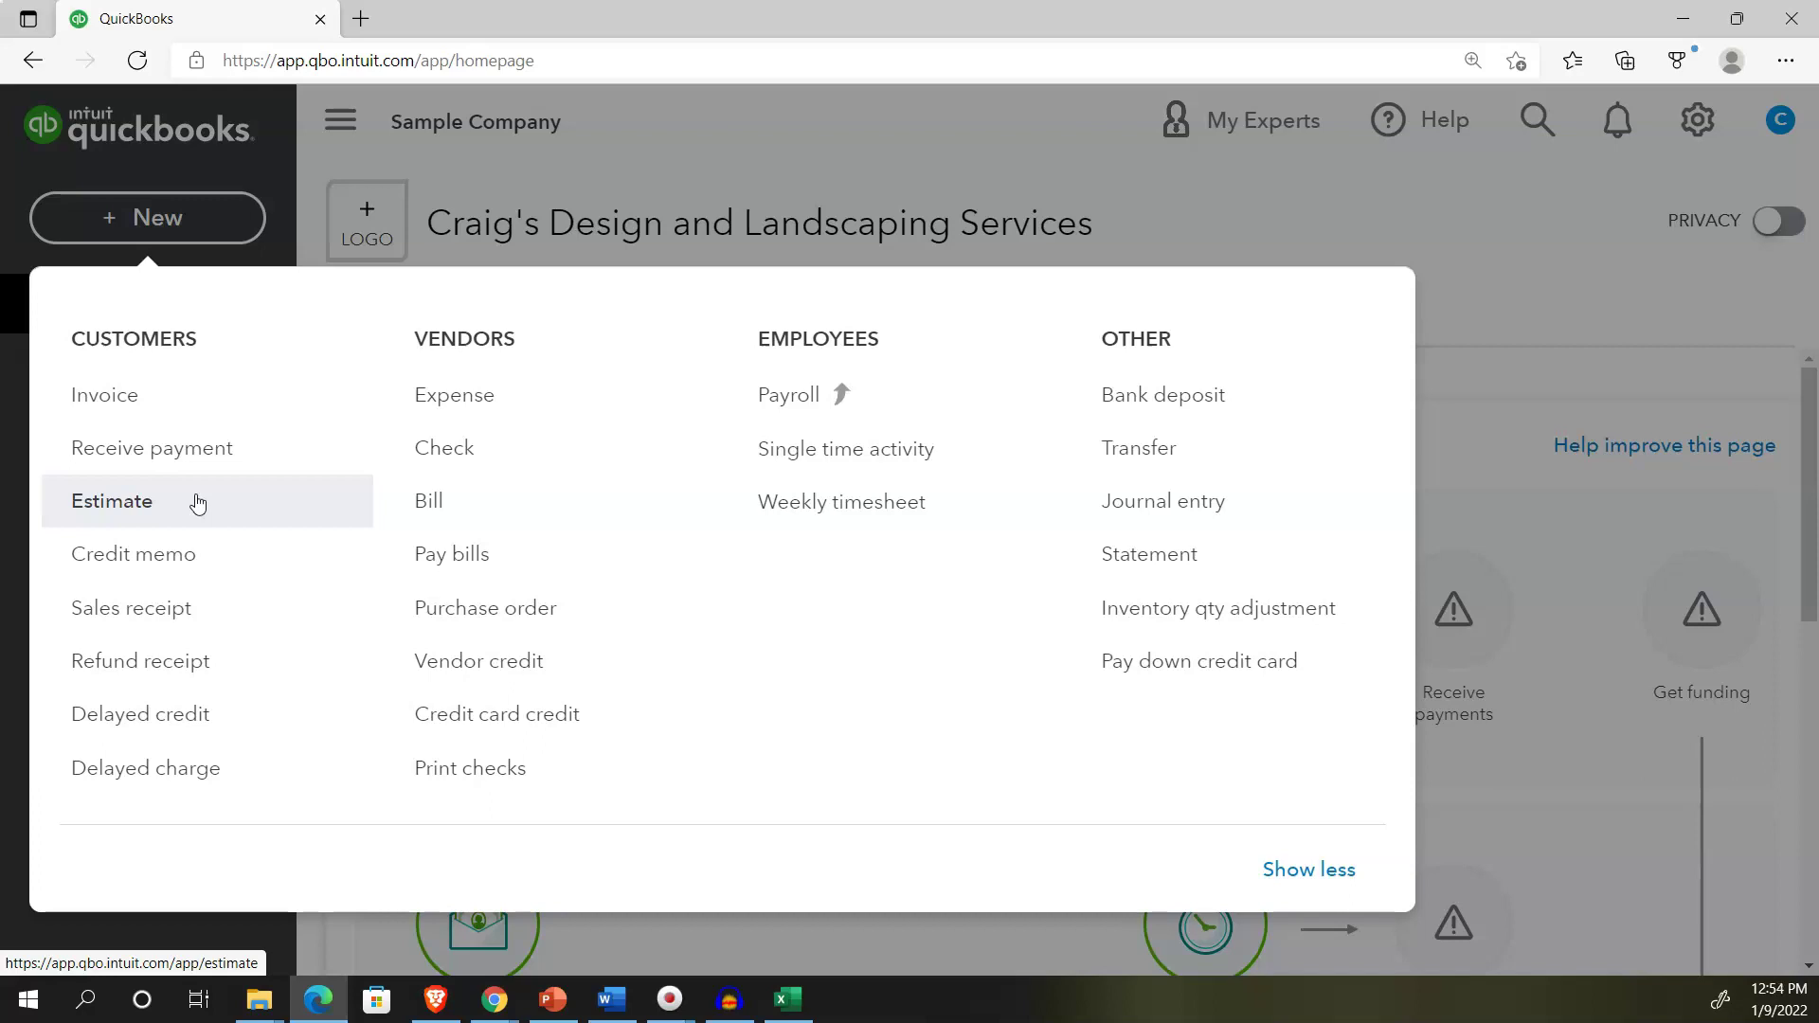
Start a new estimate at 110% zoom and type 'Customer' into its customer box
{"action": "left_click", "coordinate": [197, 502]}
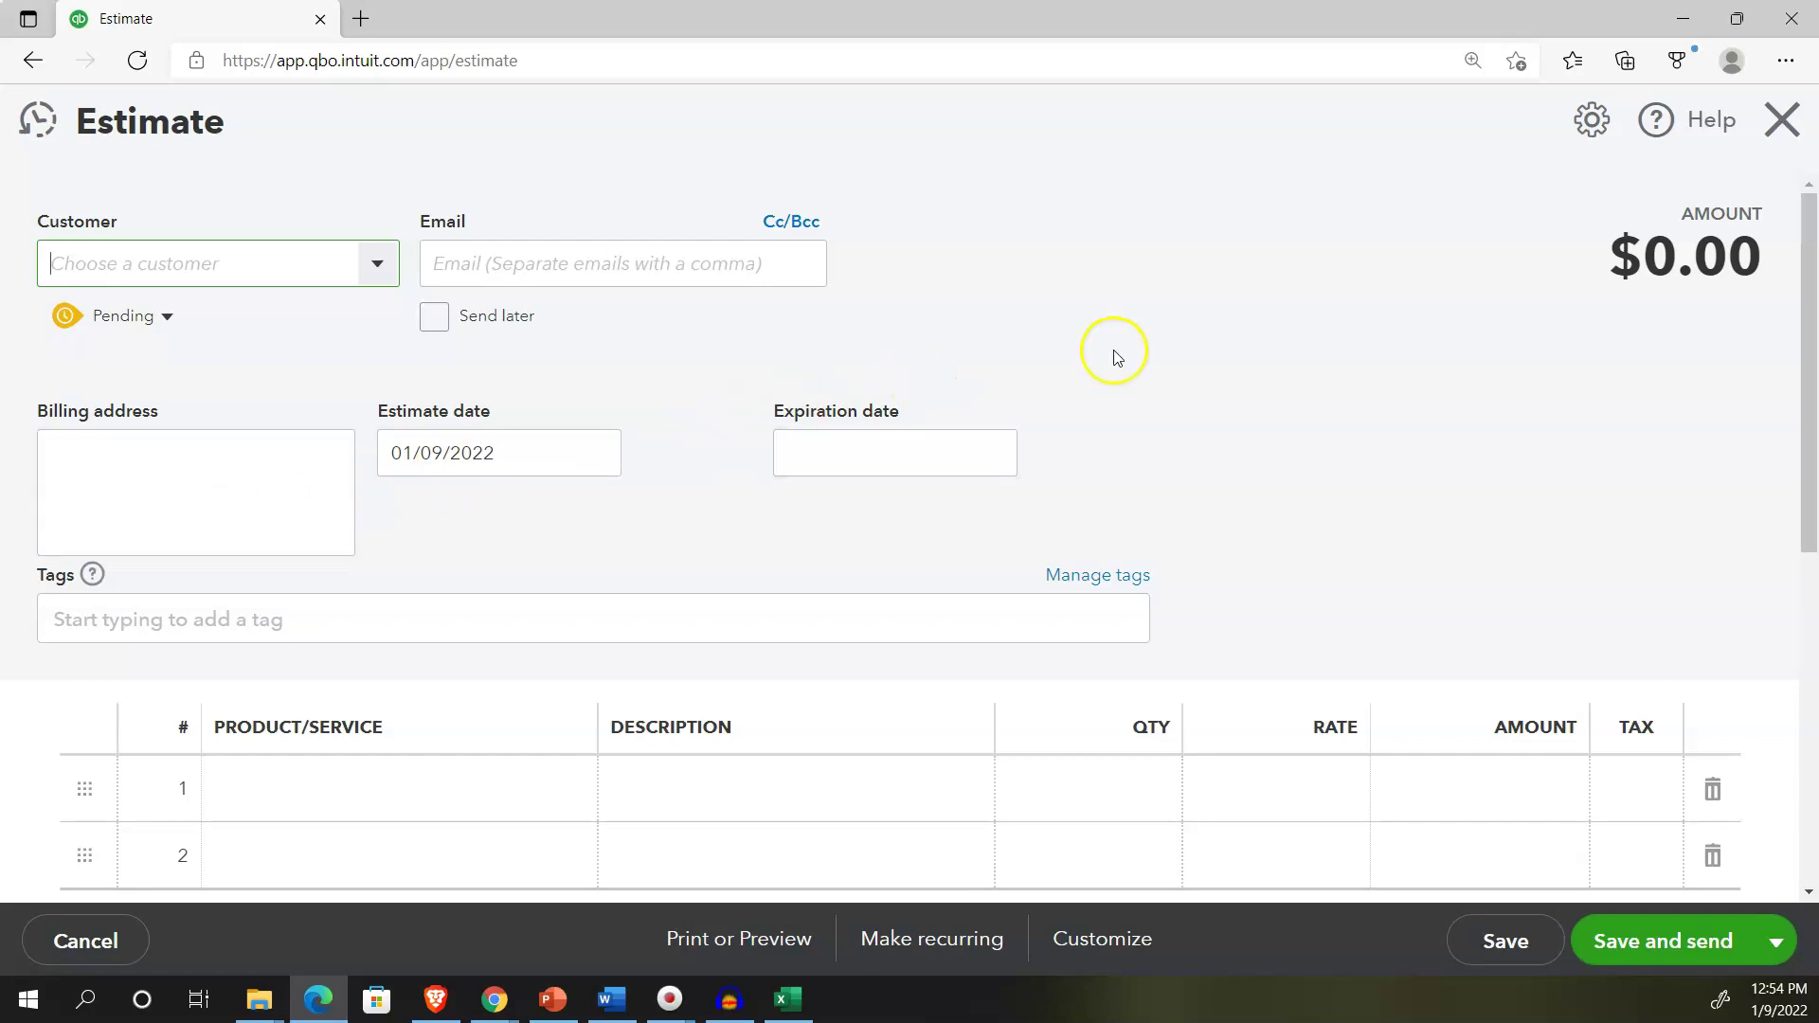
{"action": "key", "text": "ctrl+minus"}
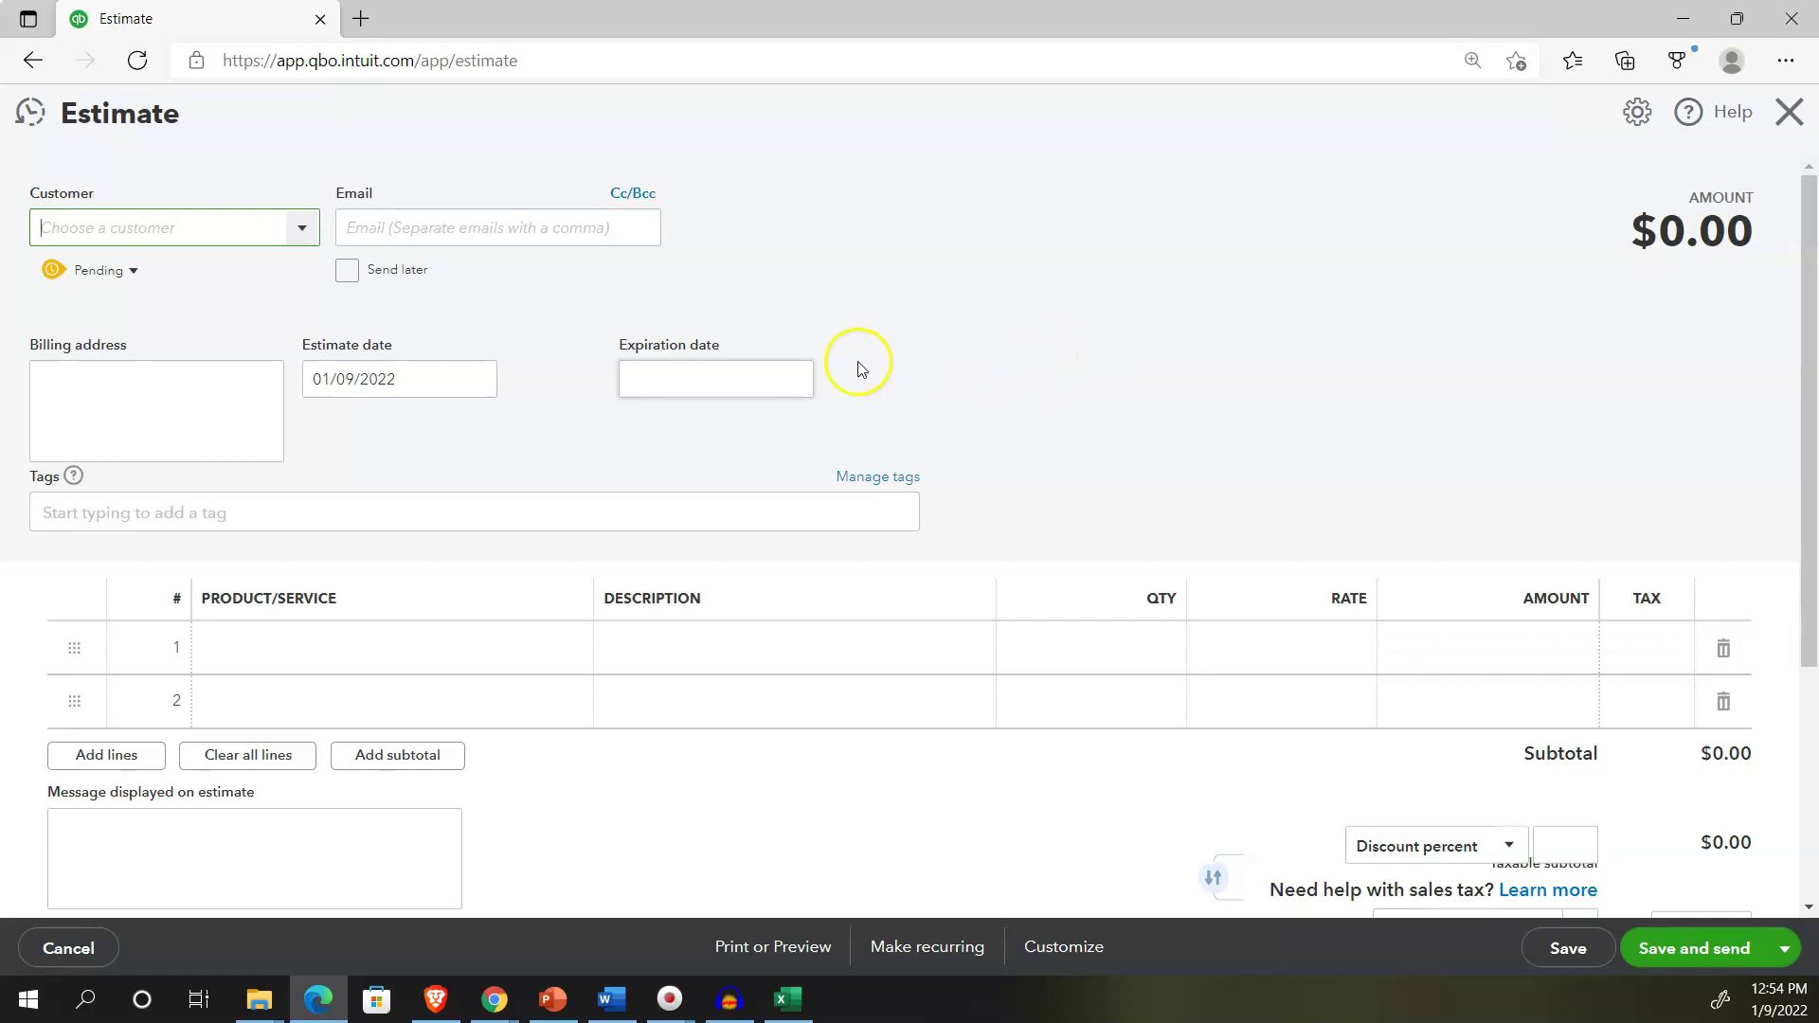
{"action": "type", "text": "C"}
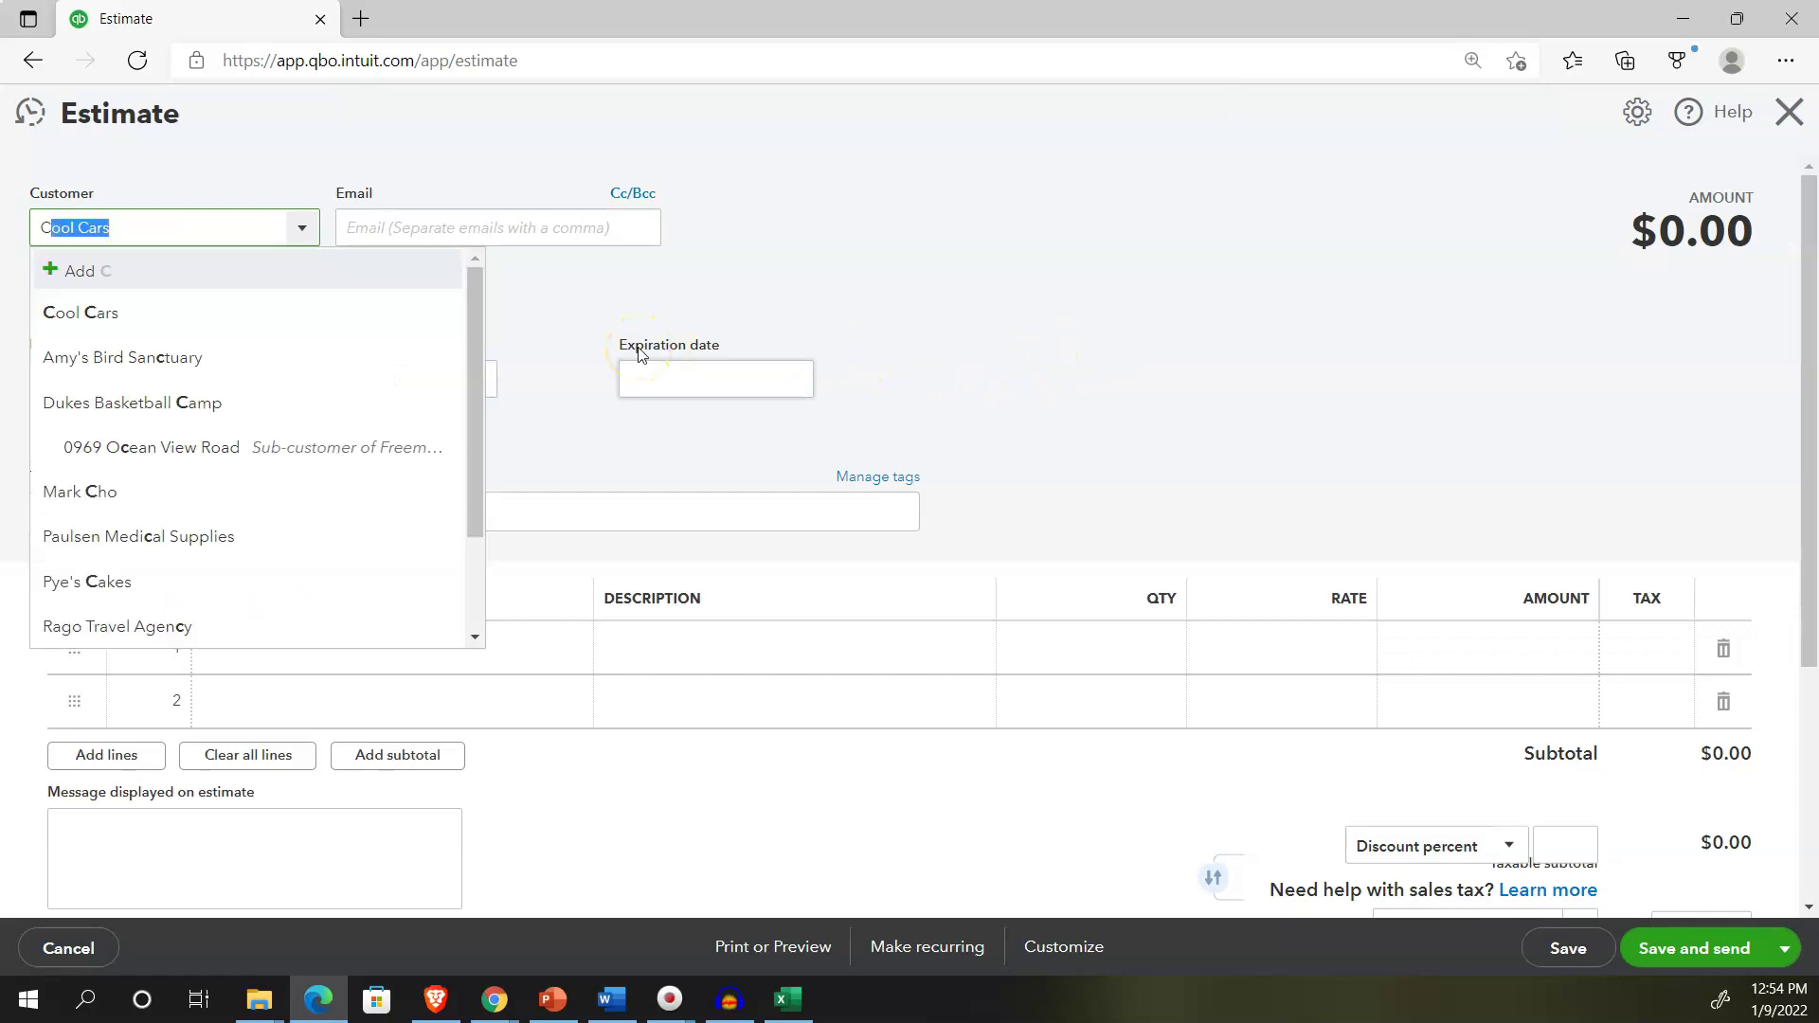
{"action": "type", "text": "u"}
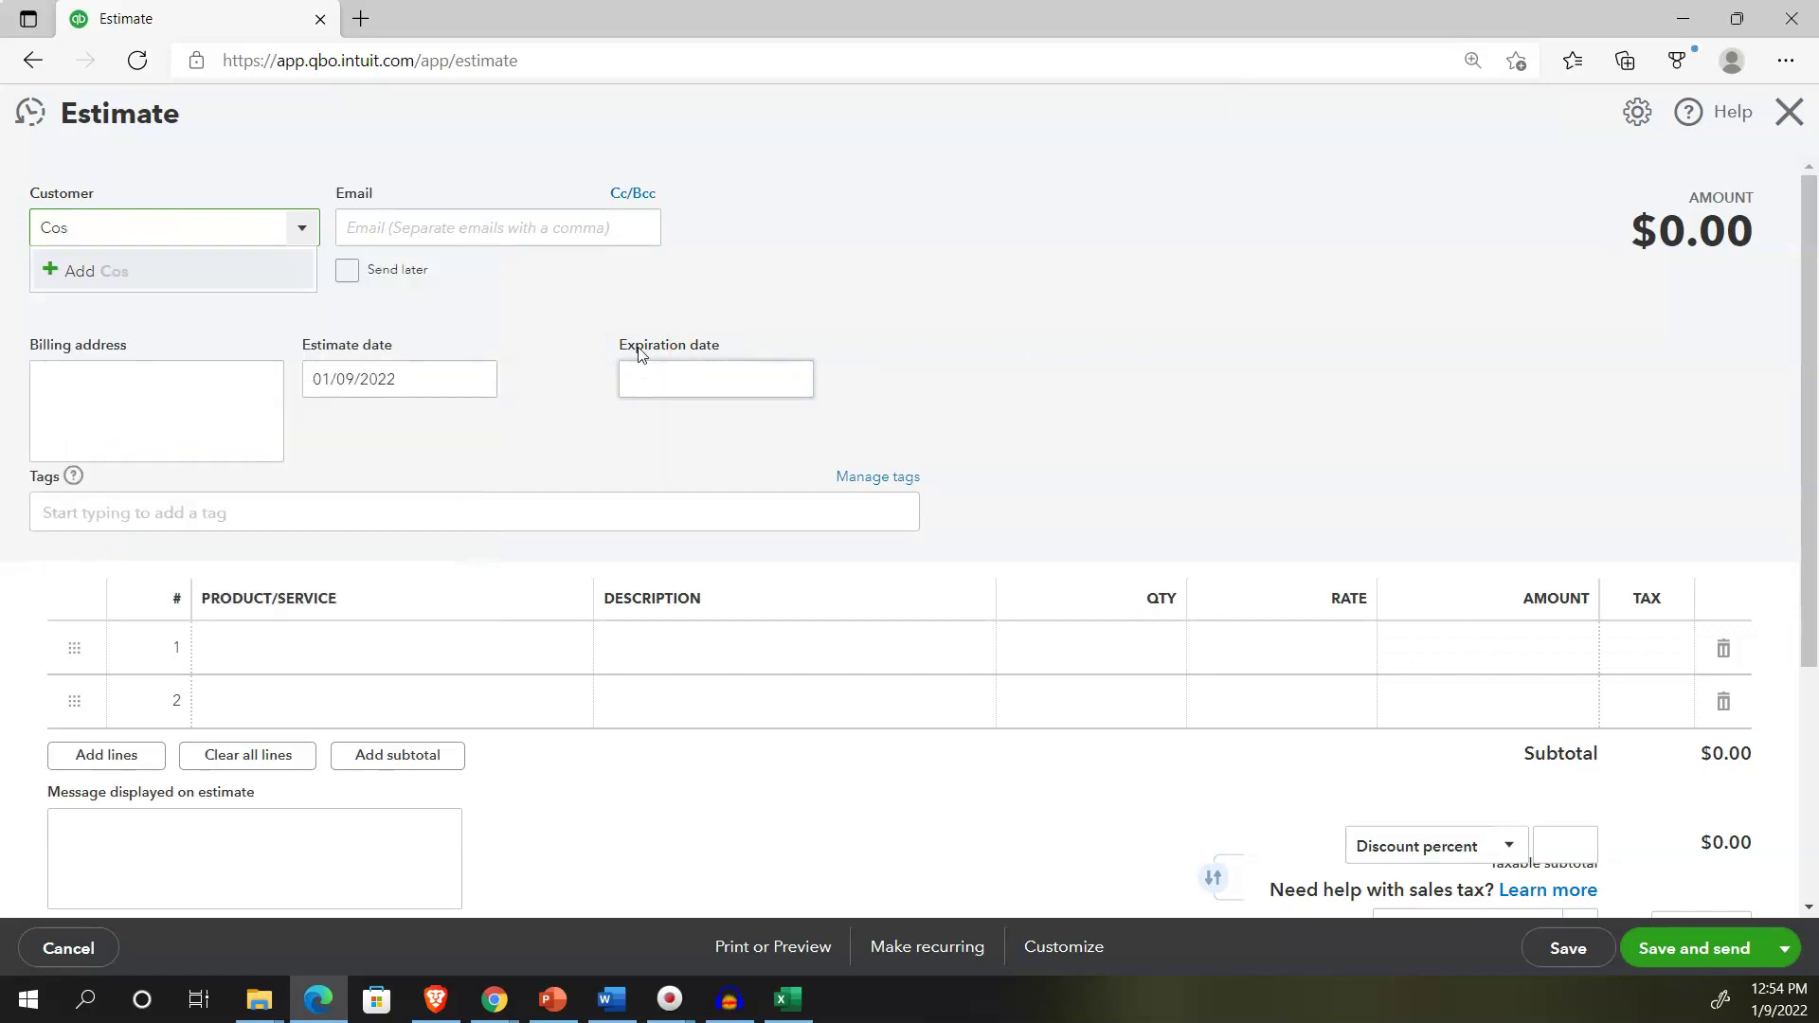
{"action": "type", "text": "stomer 1"}
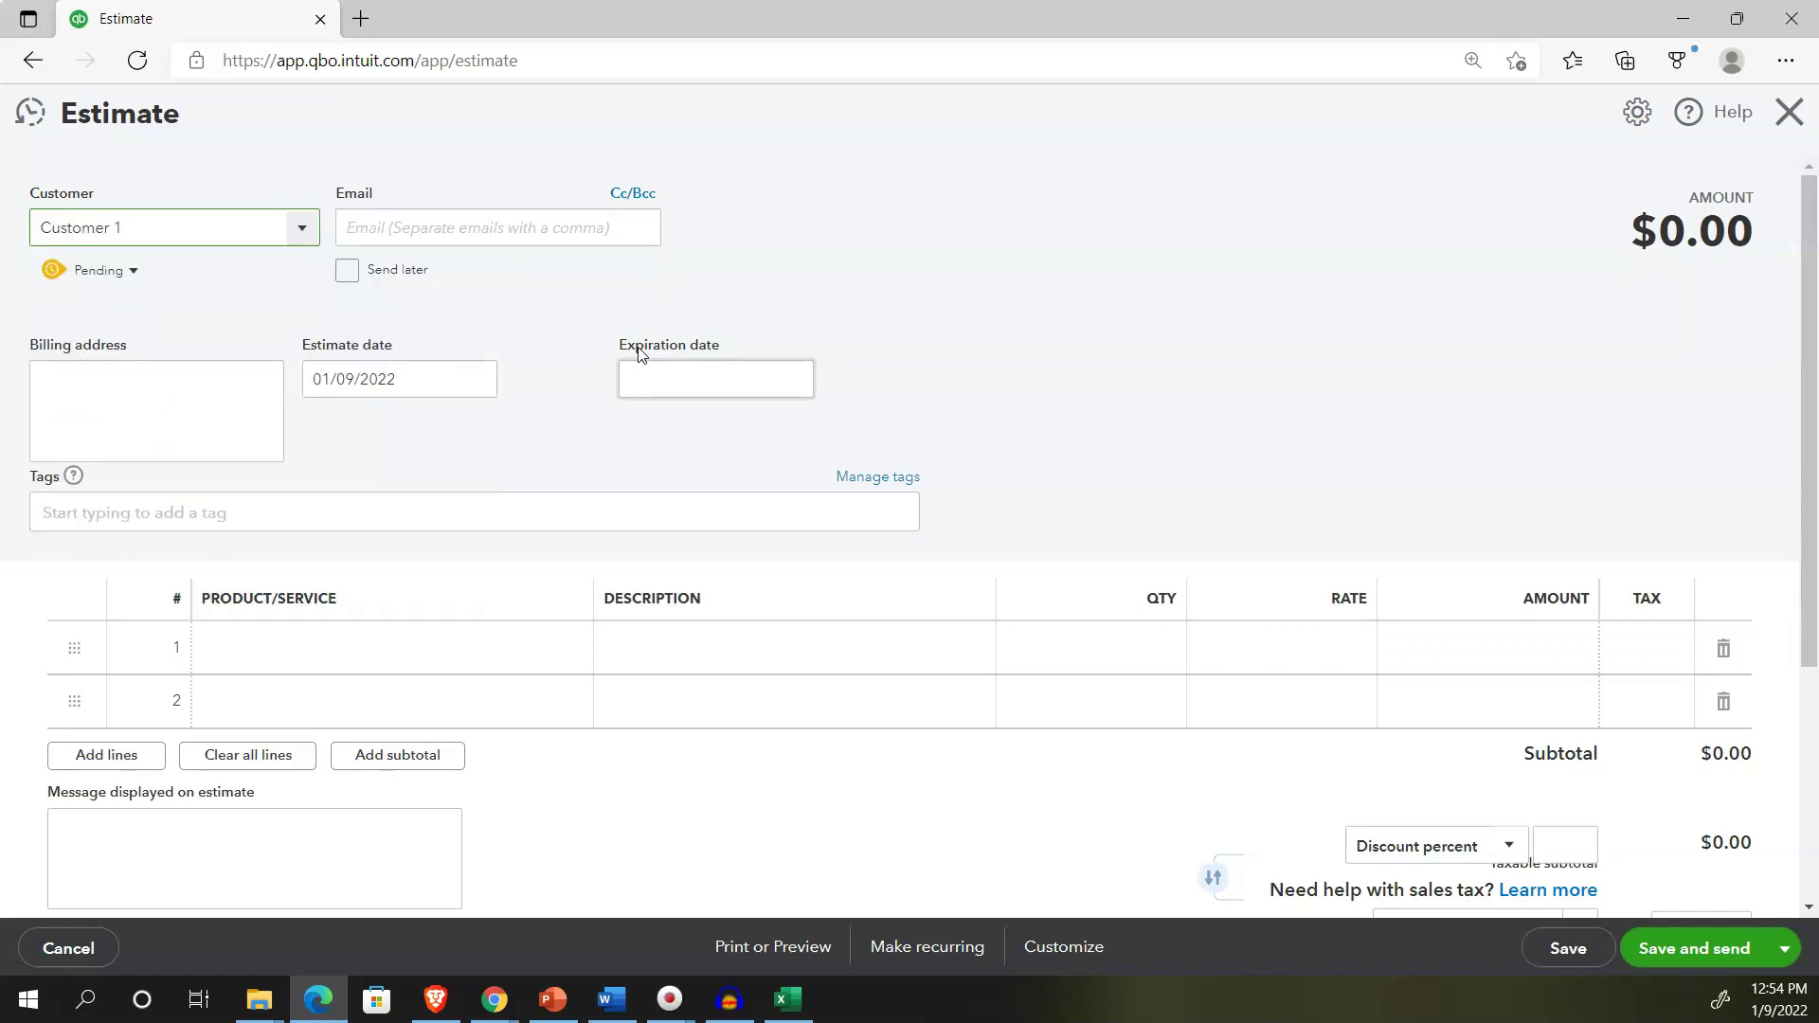
Save Customer 1 as the estimate's customer, review Pending, Accepted, Closed and Rejected statuses, keeping Pending
{"action": "left_click", "coordinate": [691, 417]}
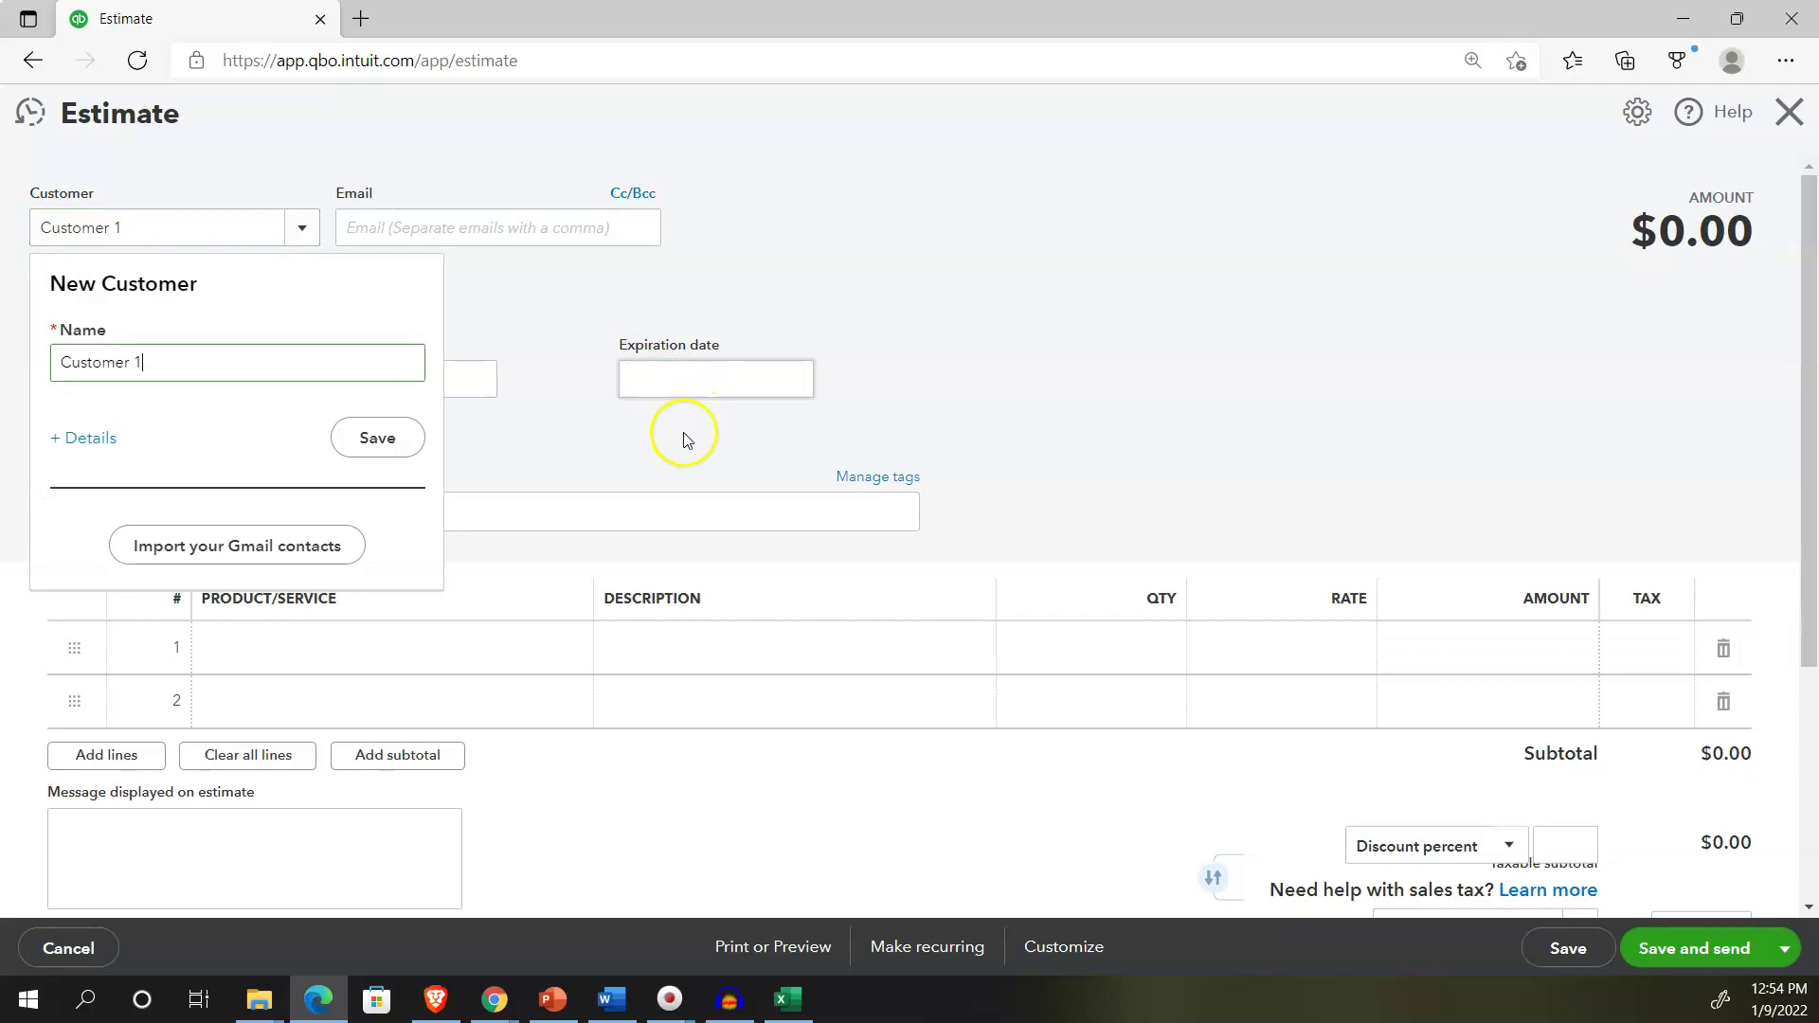
{"action": "left_click", "coordinate": [388, 453]}
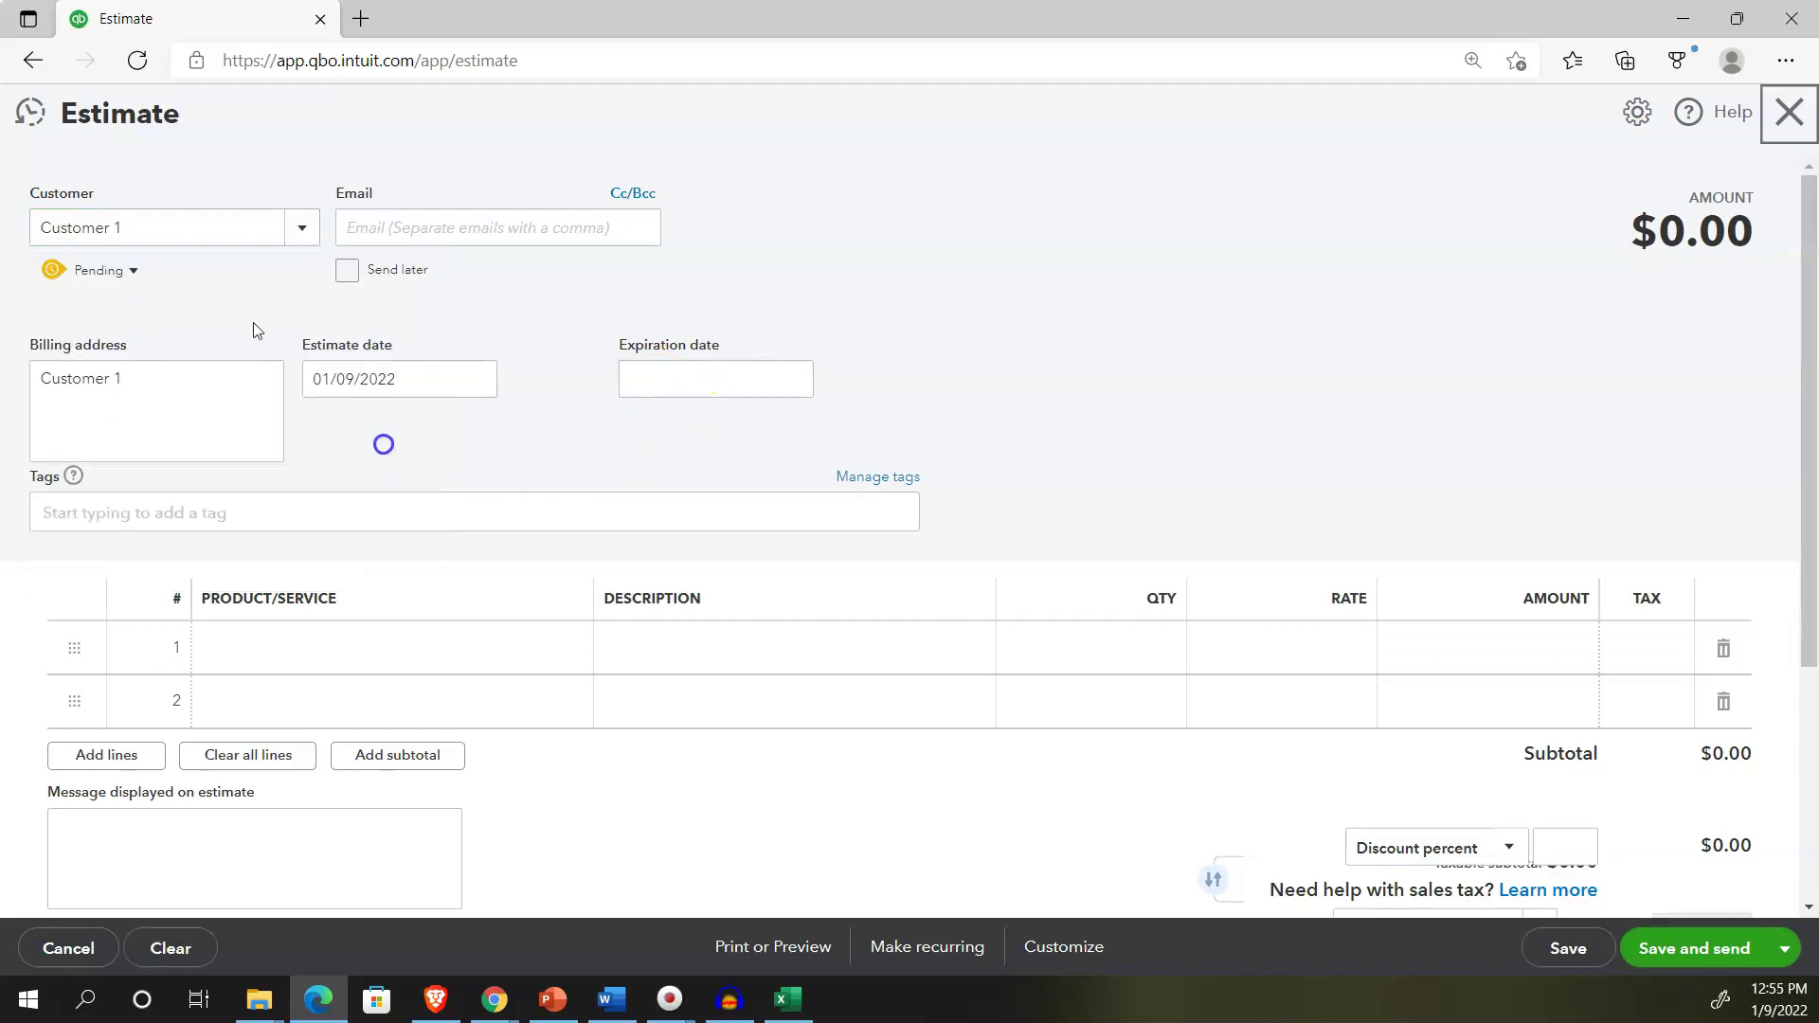
{"action": "left_click", "coordinate": [134, 273]}
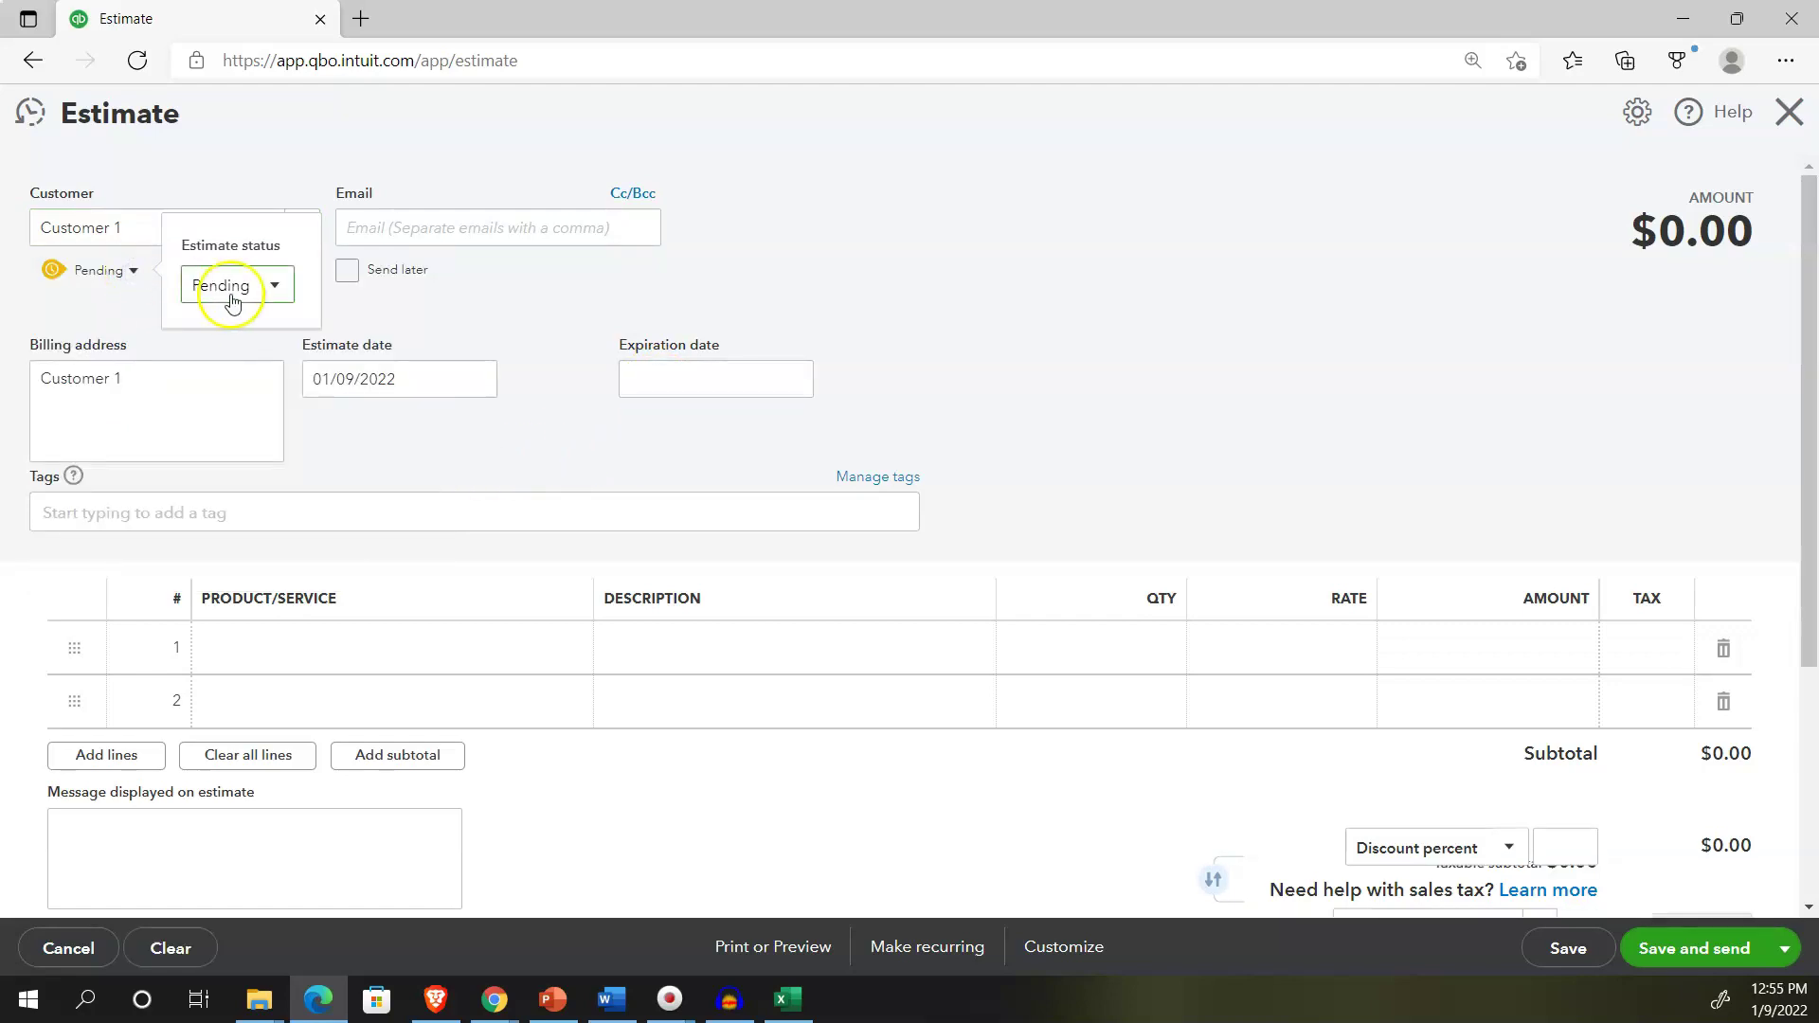
{"action": "left_click", "coordinate": [266, 286]}
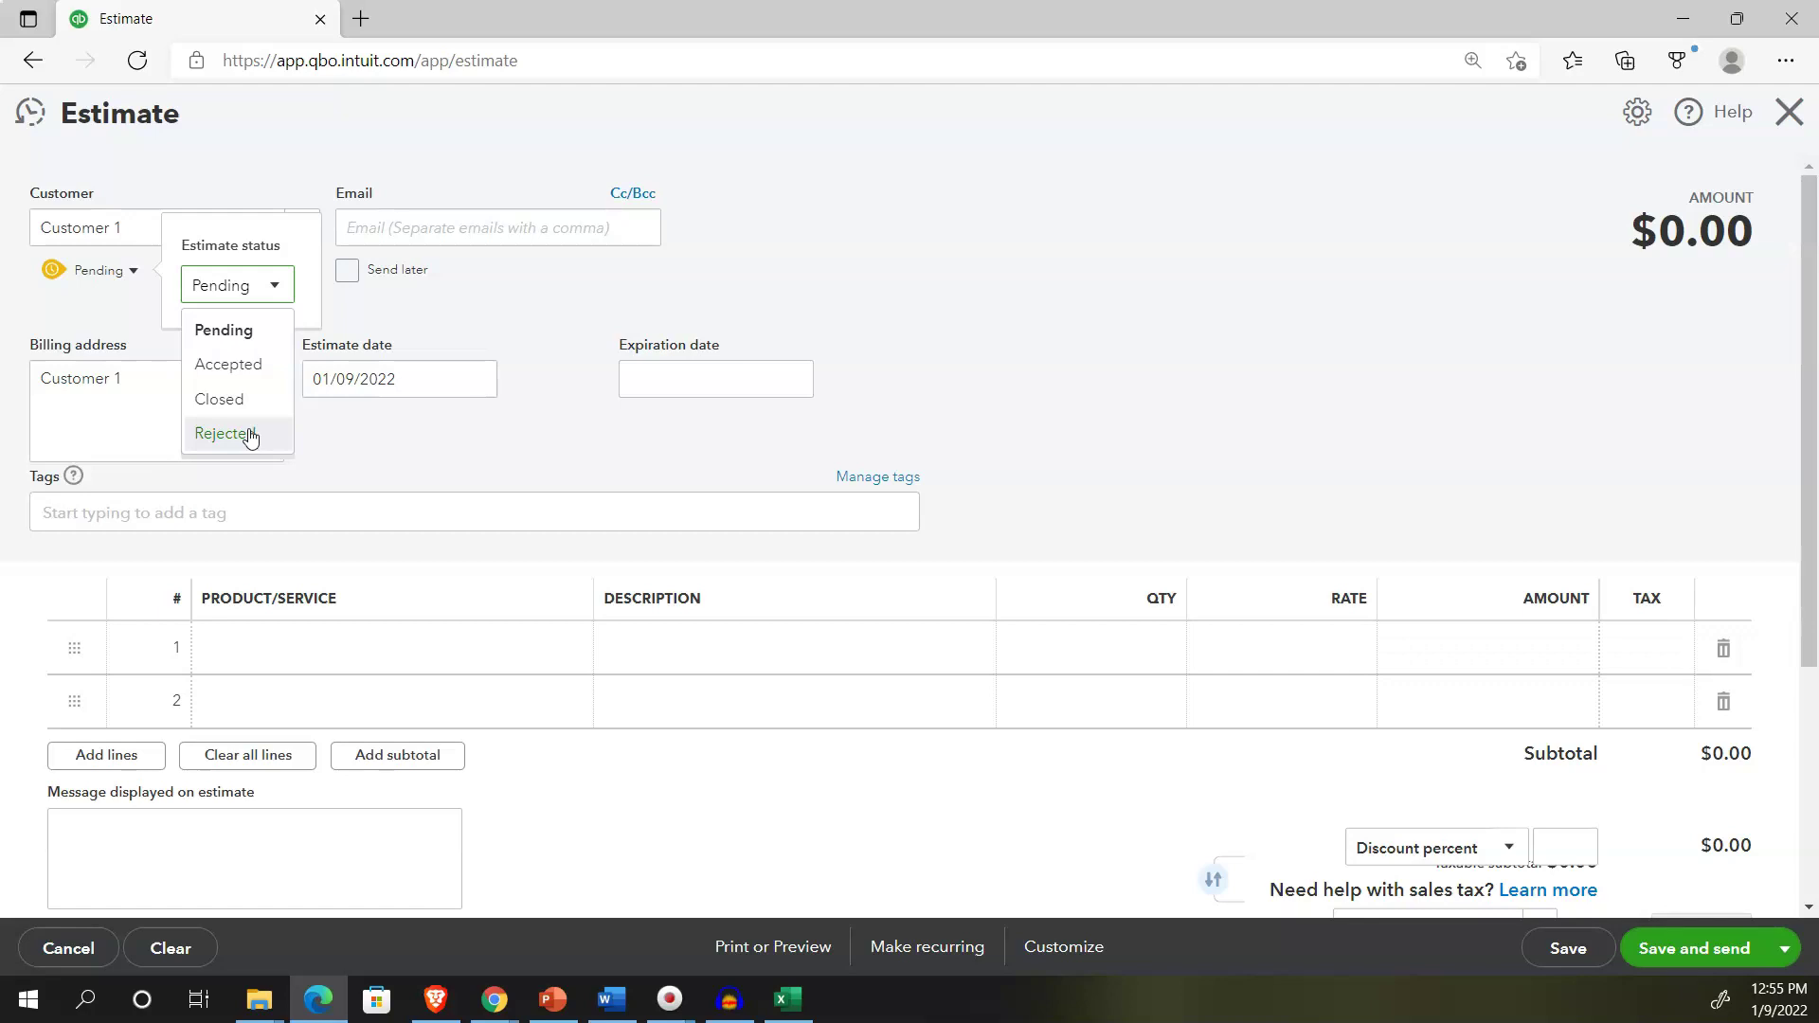
{"action": "left_click", "coordinate": [244, 346]}
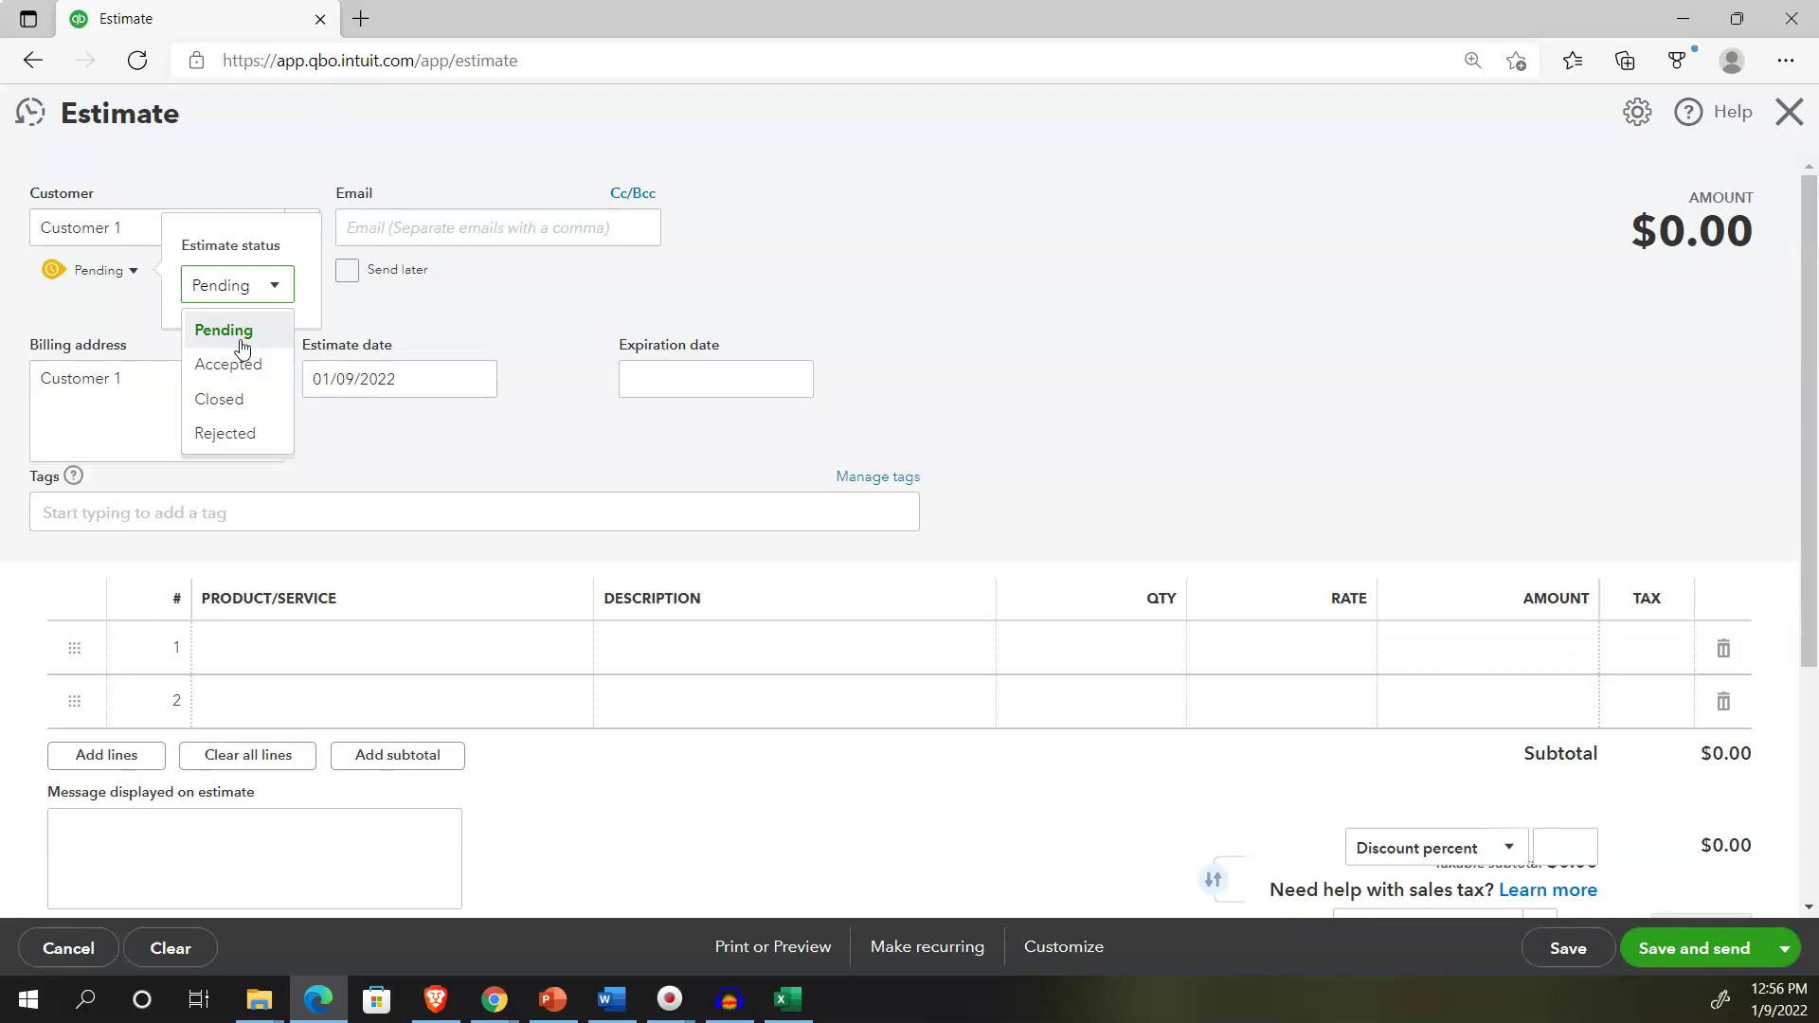
{"action": "left_click", "coordinate": [244, 365]}
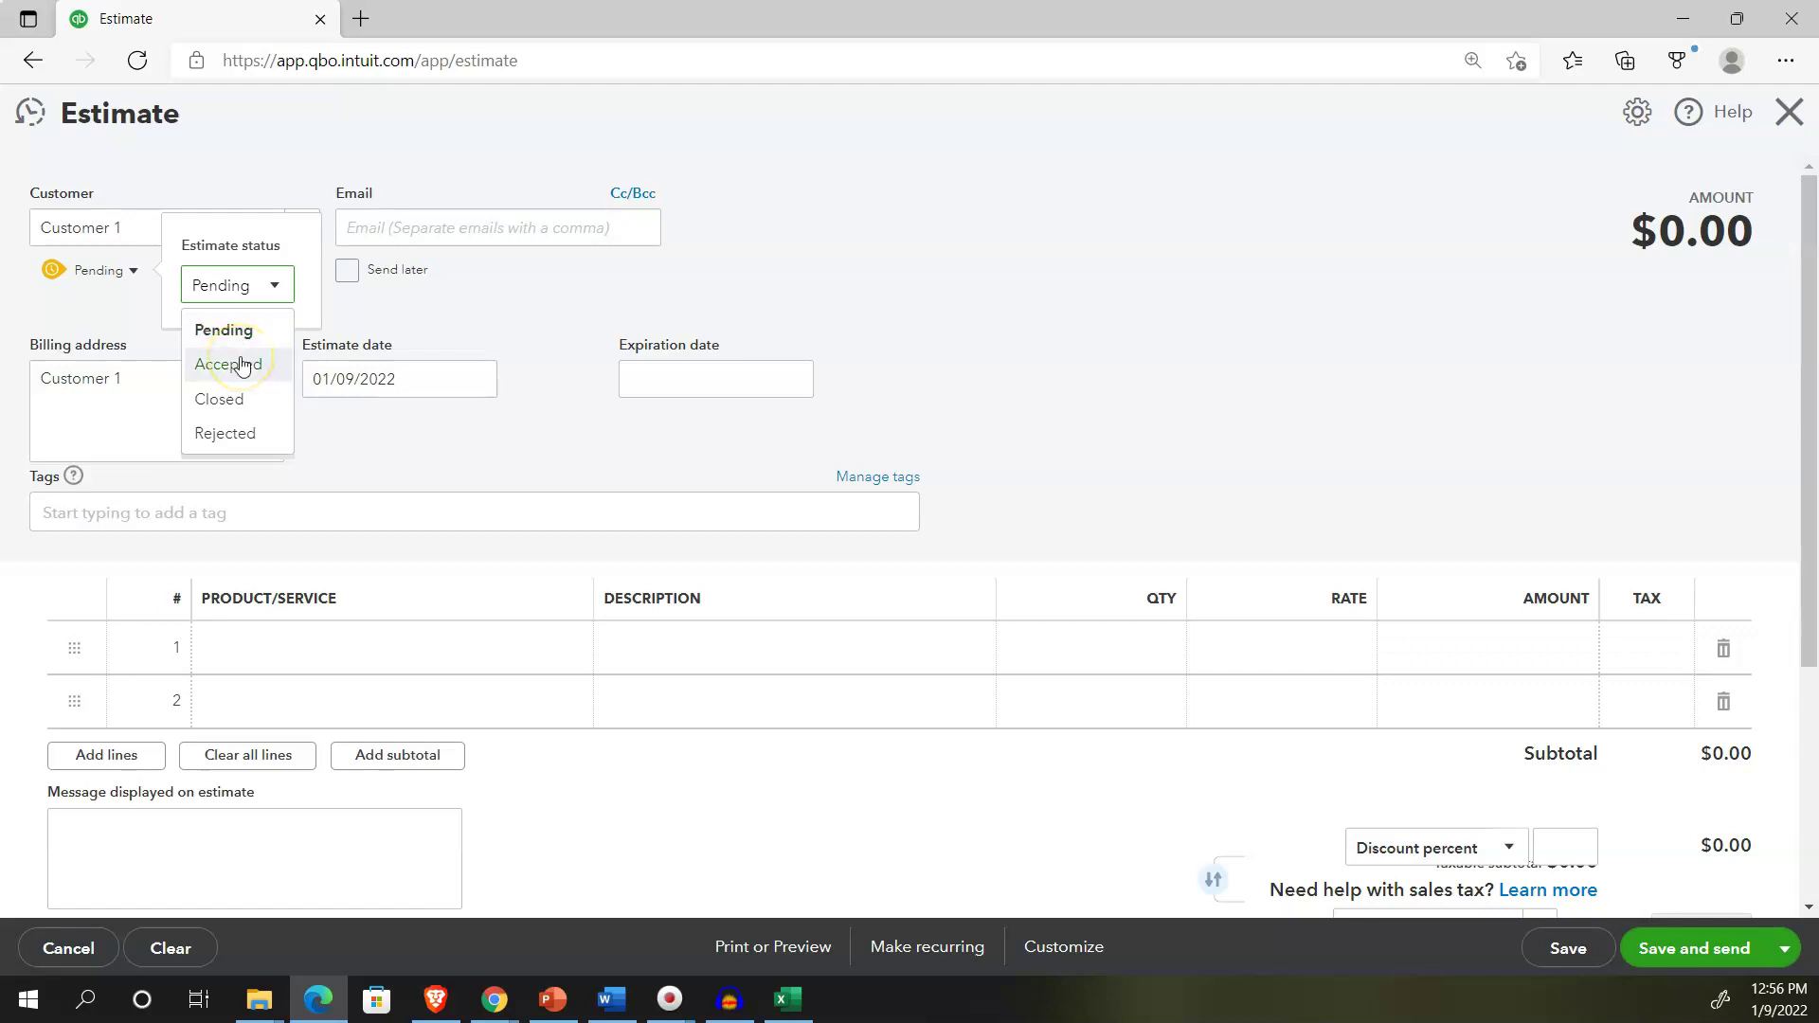
{"action": "left_click", "coordinate": [249, 410]}
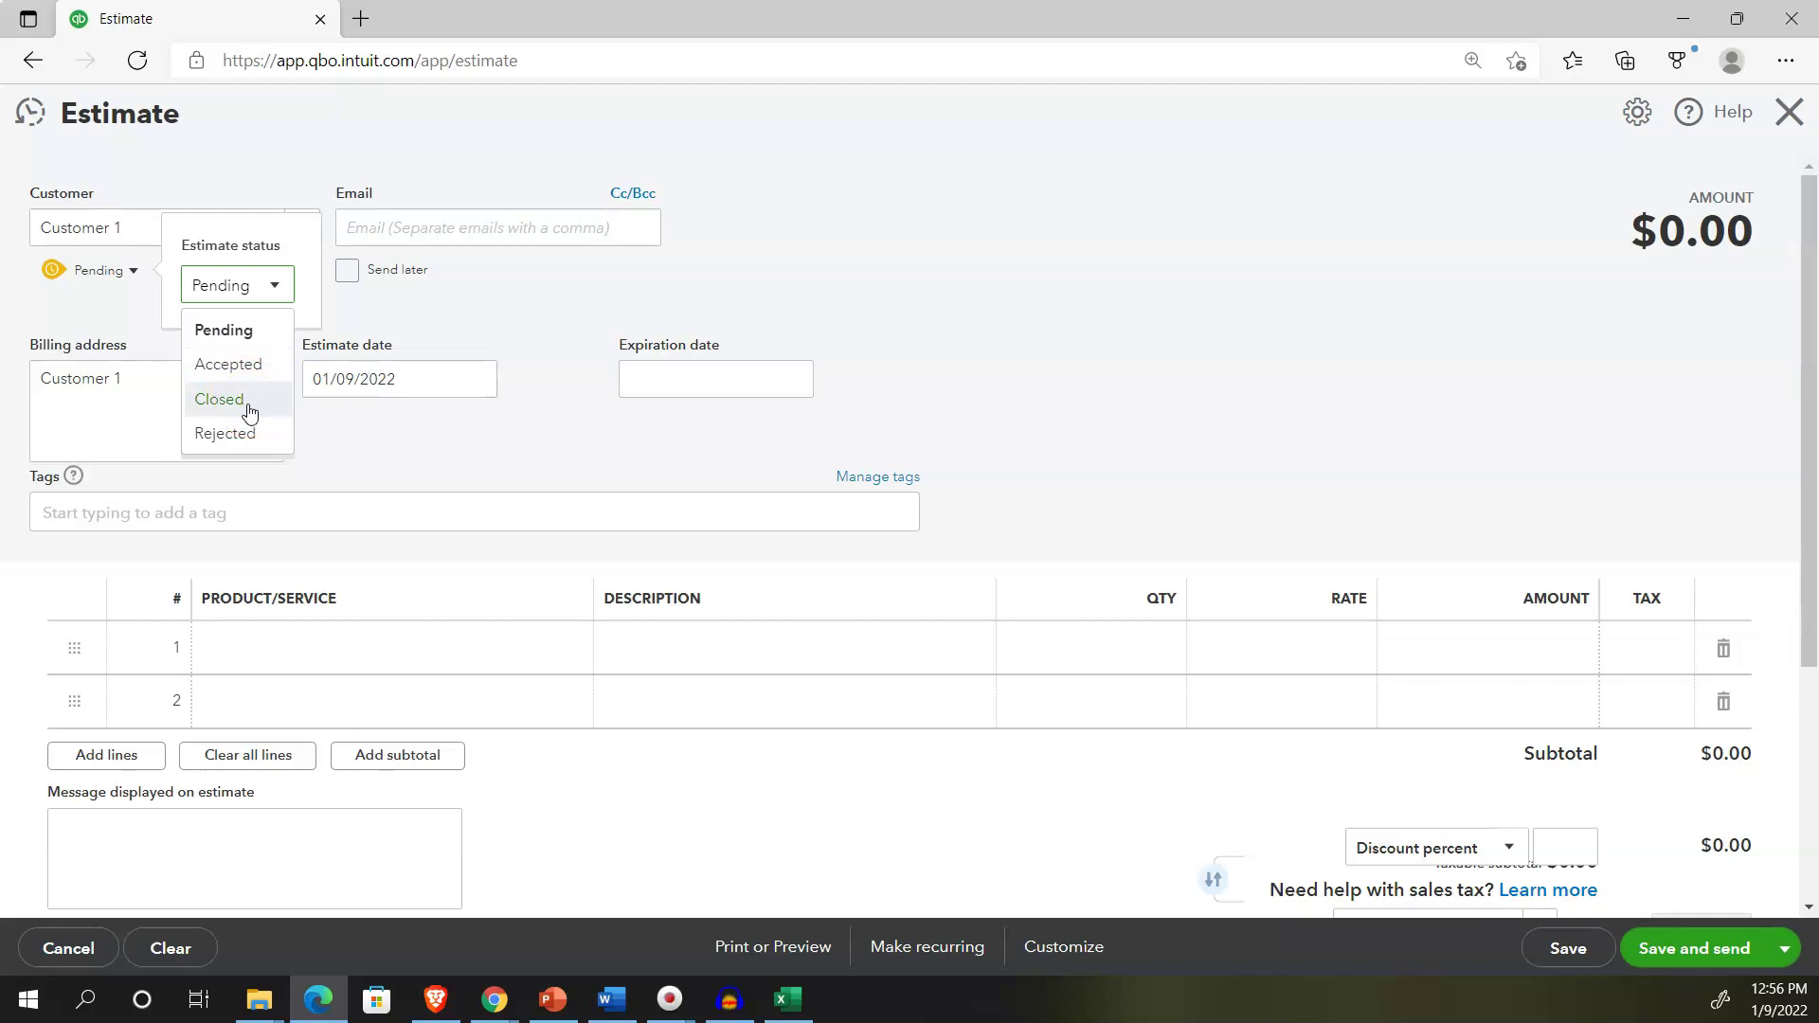
{"action": "left_click", "coordinate": [249, 436]}
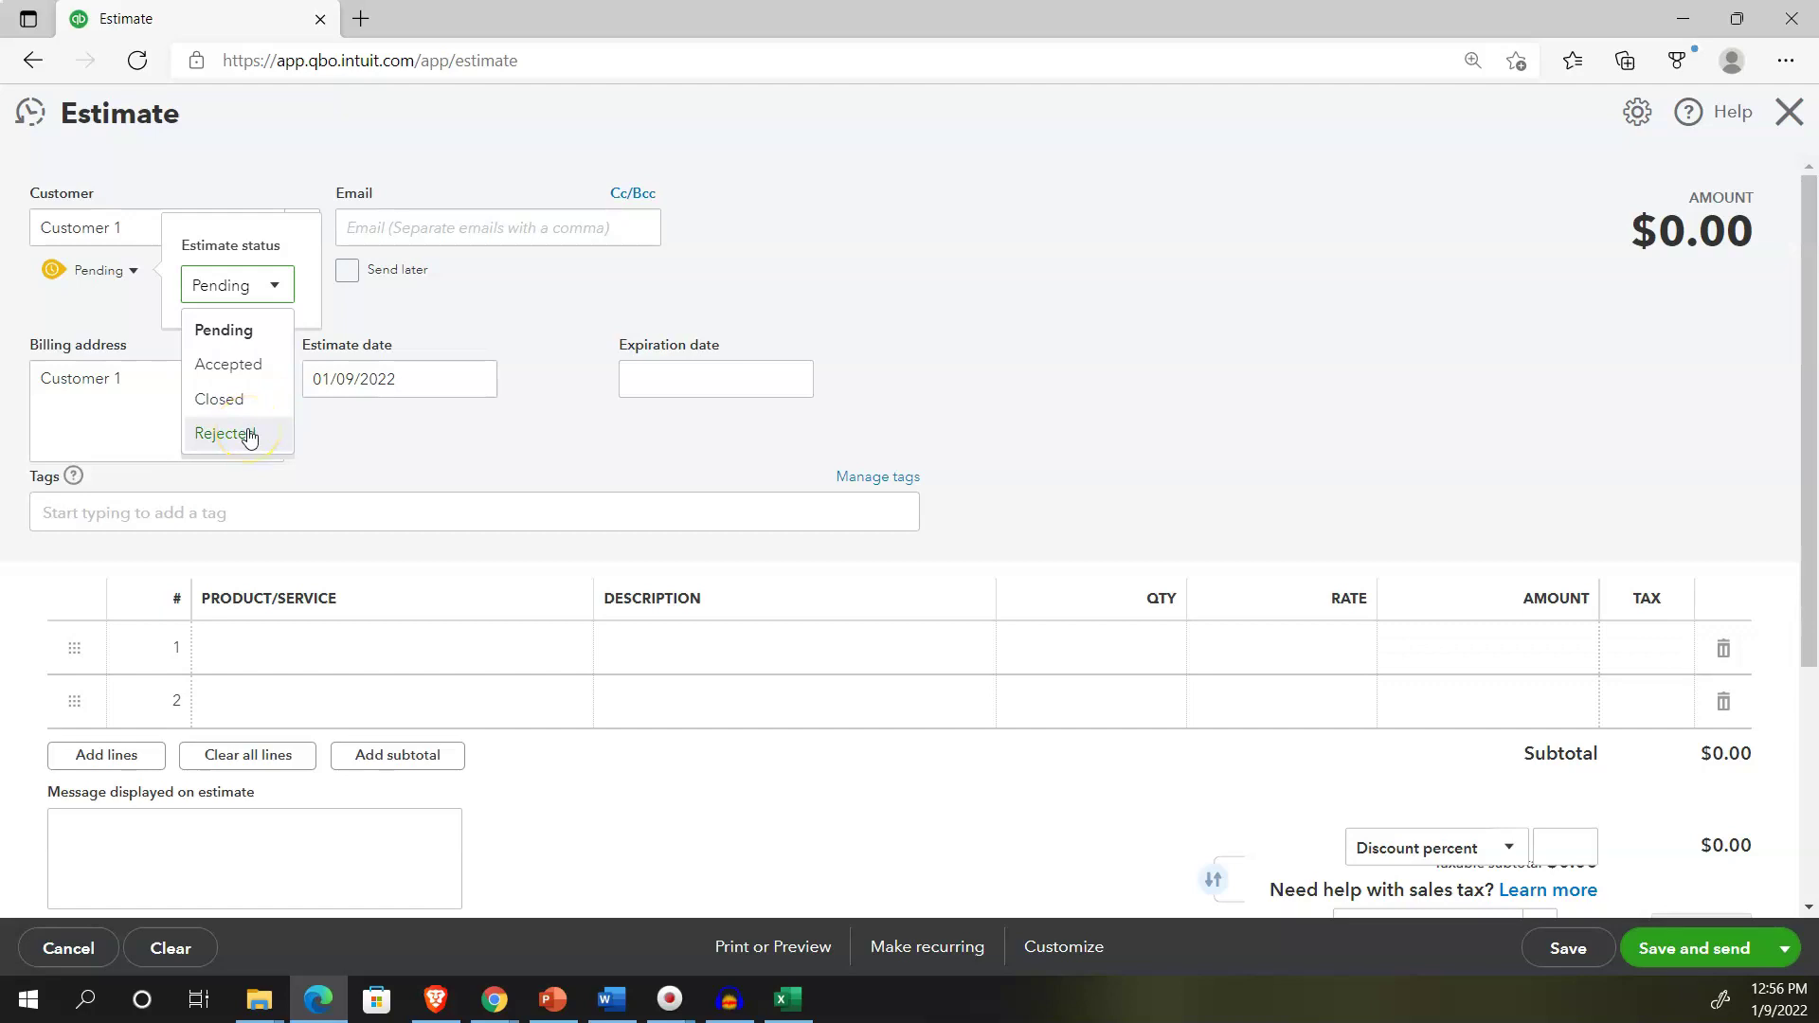
{"action": "left_click", "coordinate": [368, 229]}
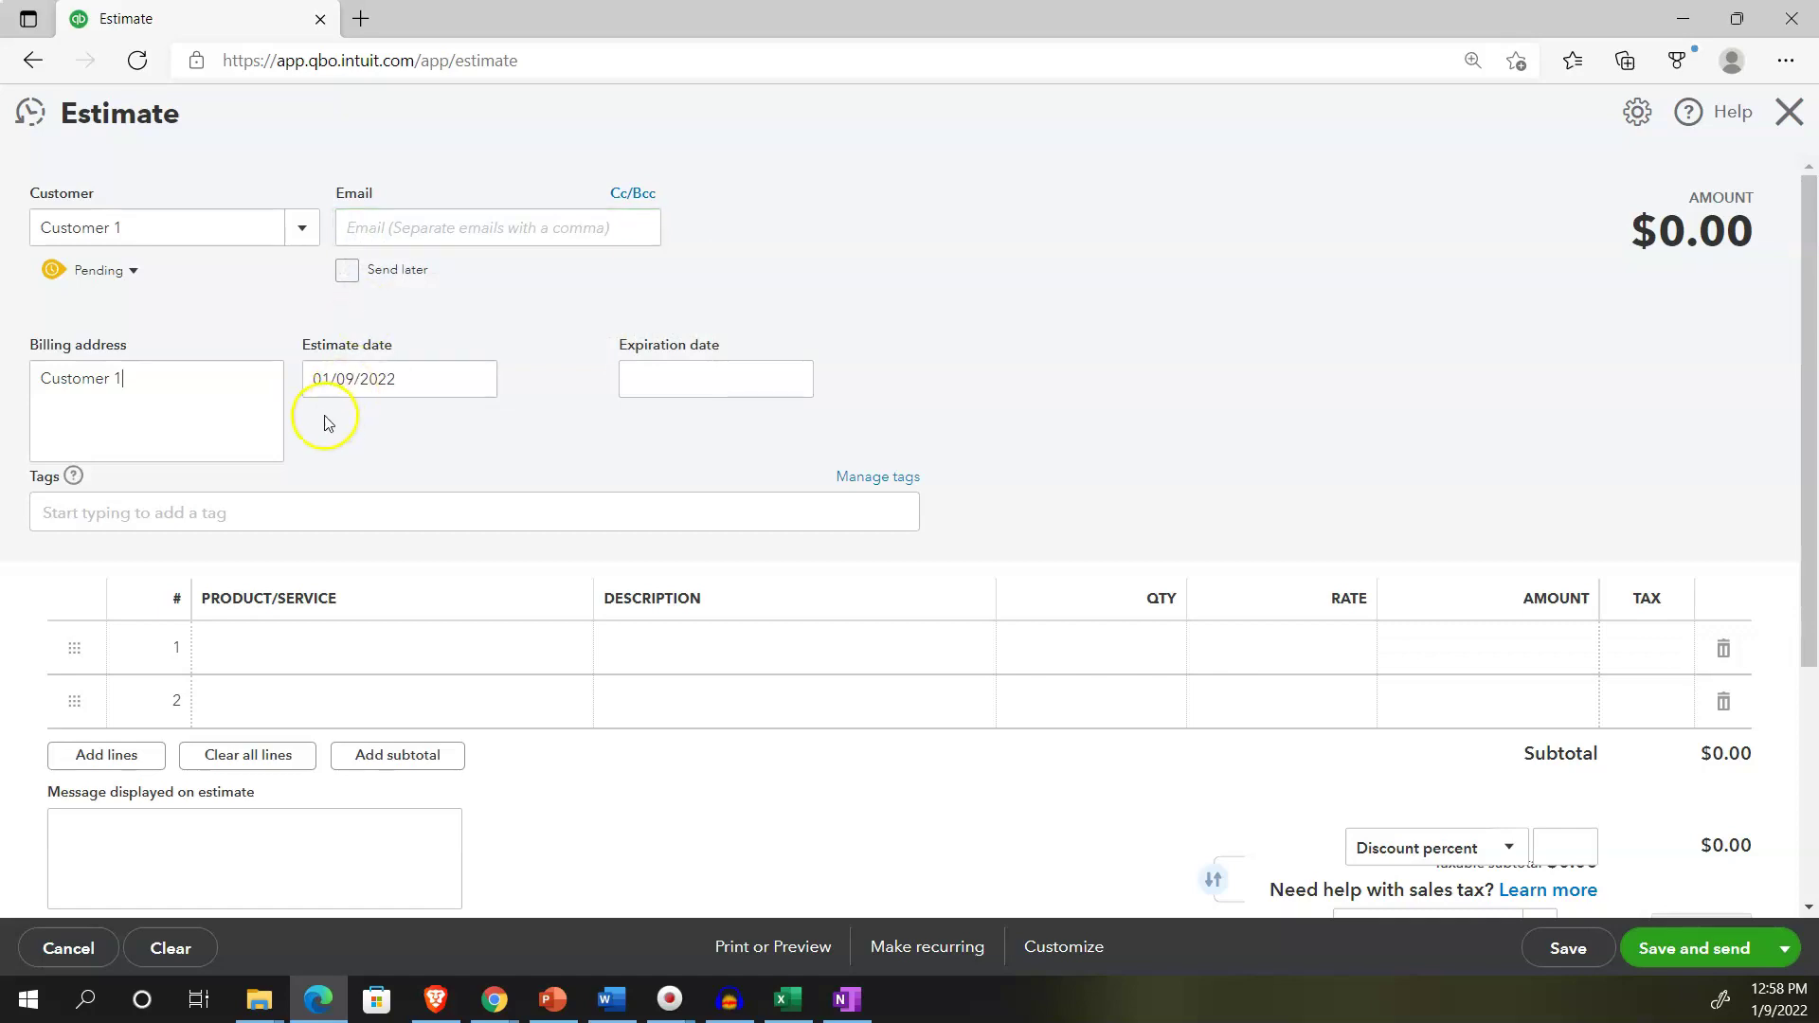
Change the estimate date to 01/01/2022, moving on to the first product line
{"action": "left_click", "coordinate": [369, 392]}
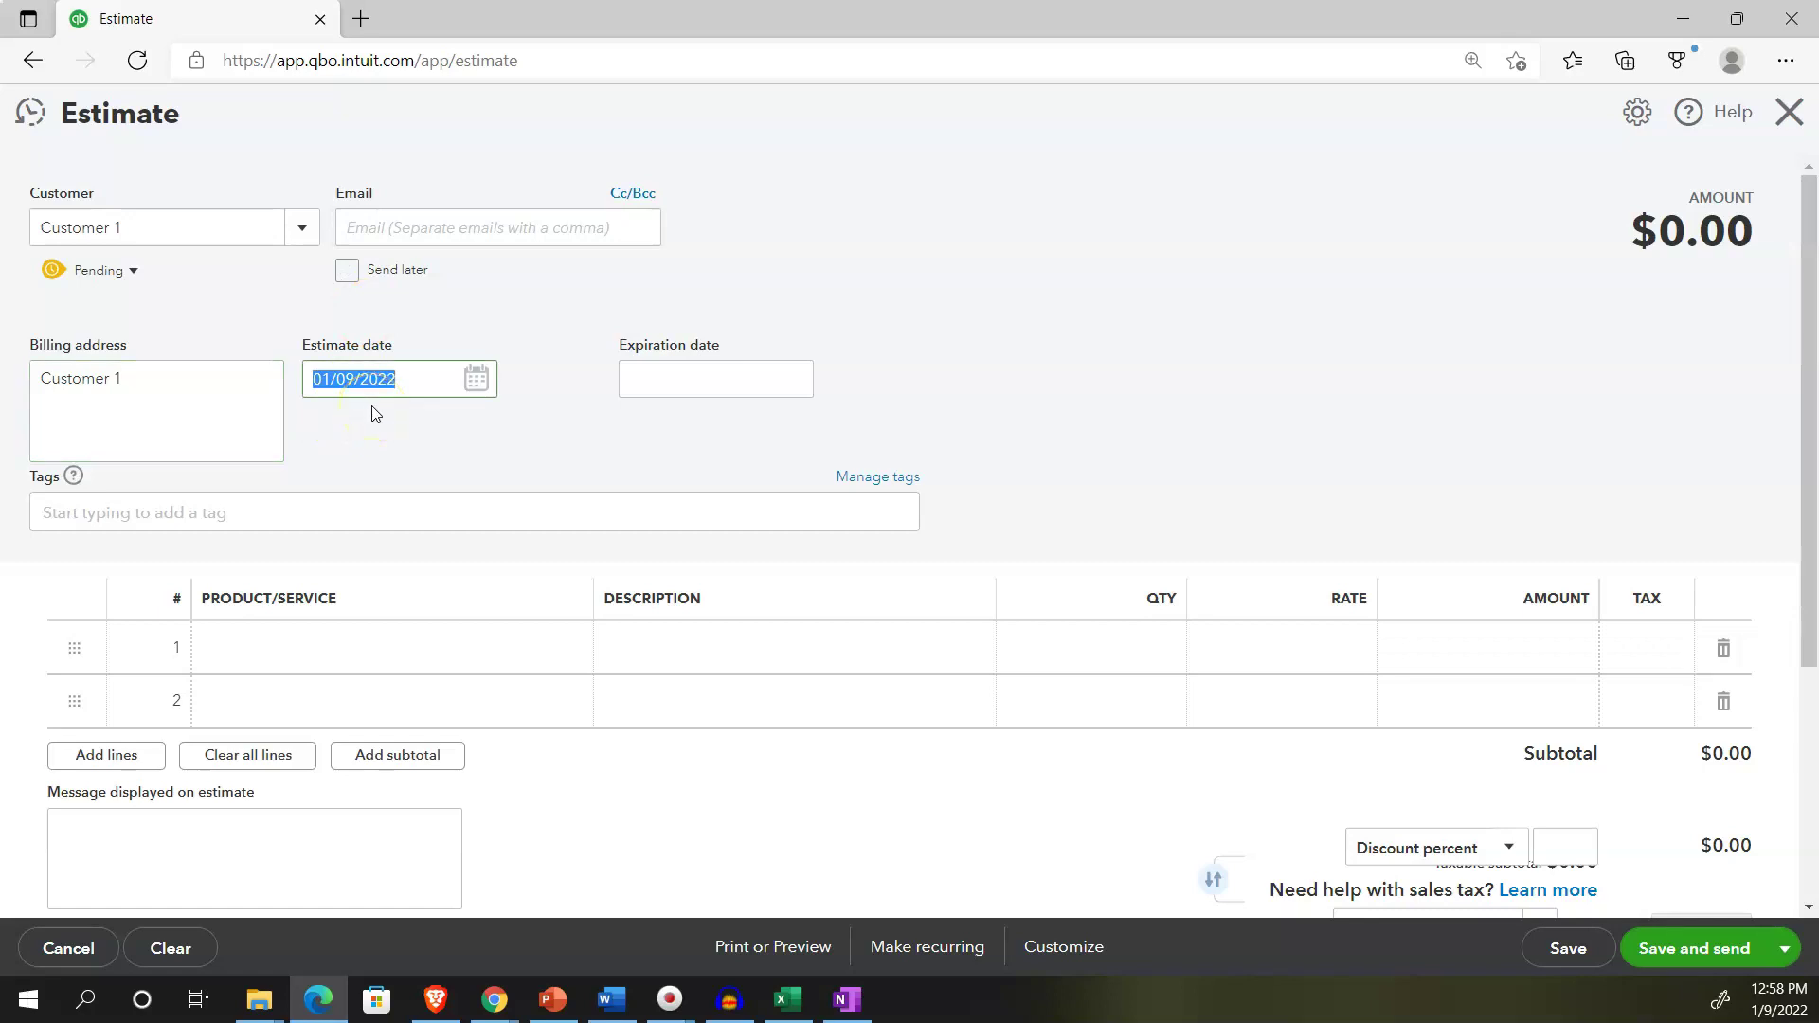
{"action": "key", "text": "minus"}
{"action": "key", "text": "minus"}
{"action": "key", "text": "minus"}
{"action": "key", "text": "minus"}
{"action": "key", "text": "Tab"}
{"action": "key", "text": "Tab"}
{"action": "key", "text": "Tab"}
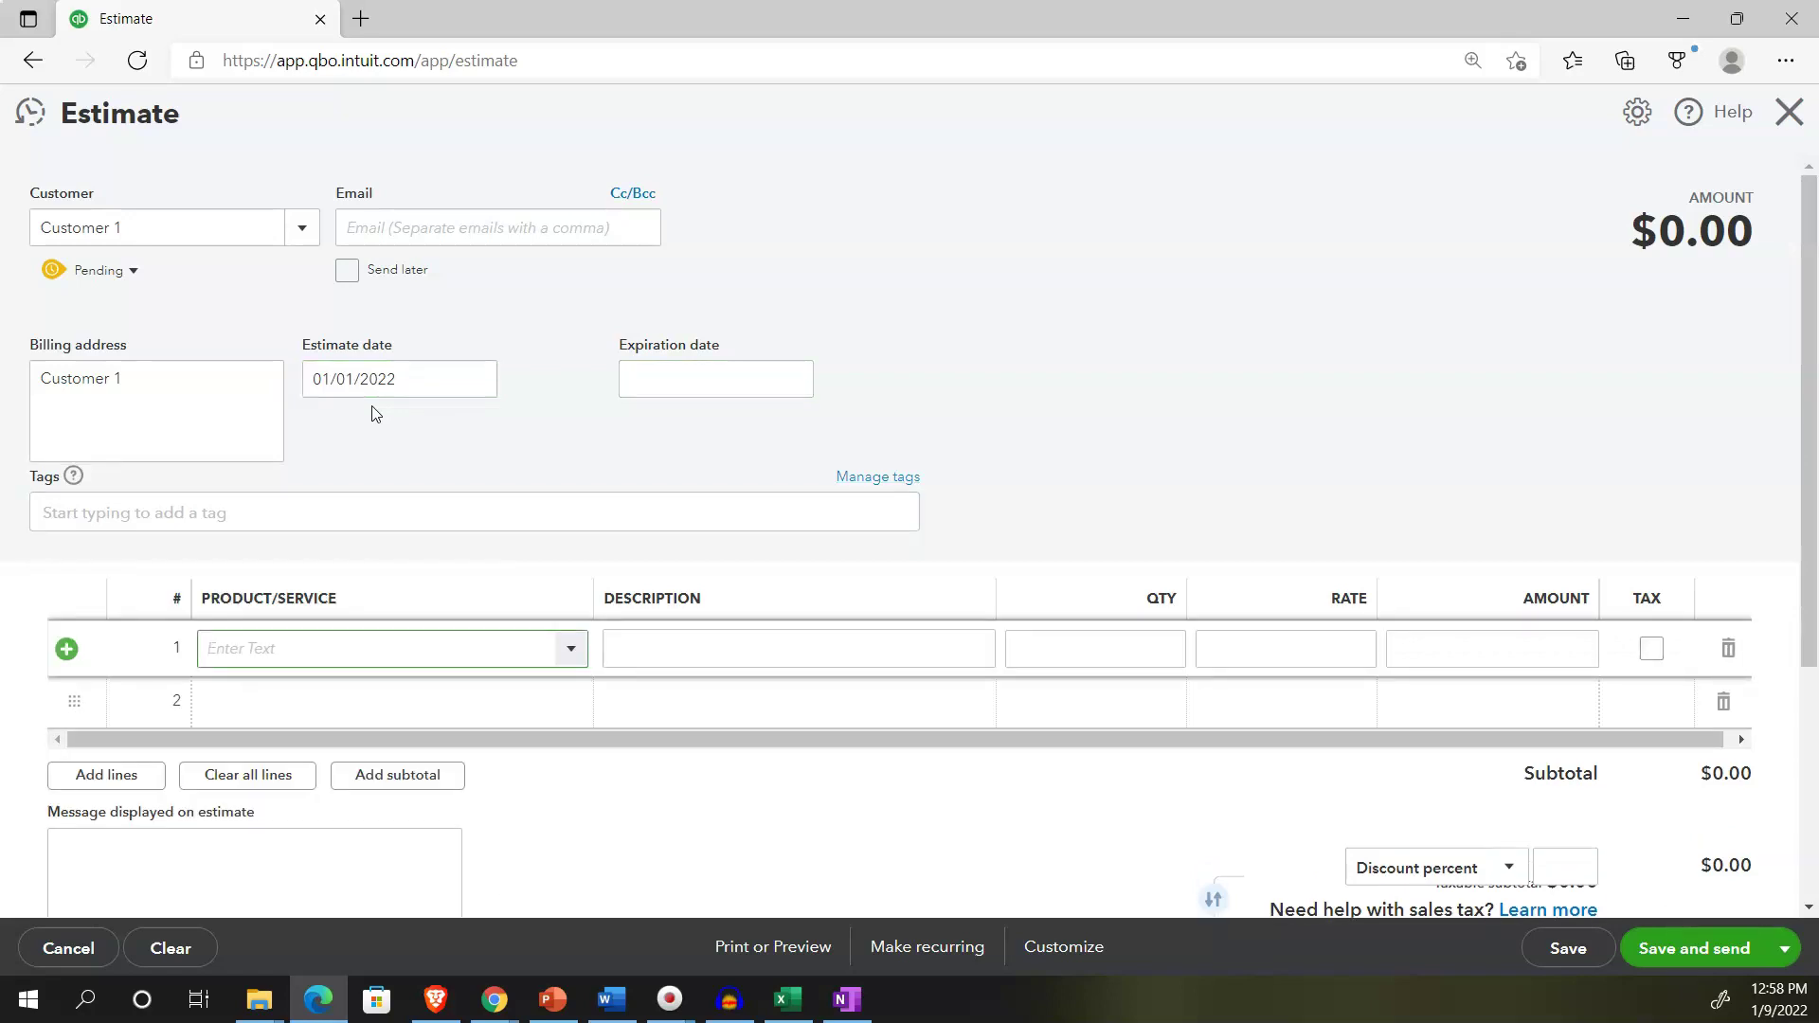
{"action": "scroll", "coordinate": [373, 414], "scroll_direction": "down", "scroll_amount": 1}
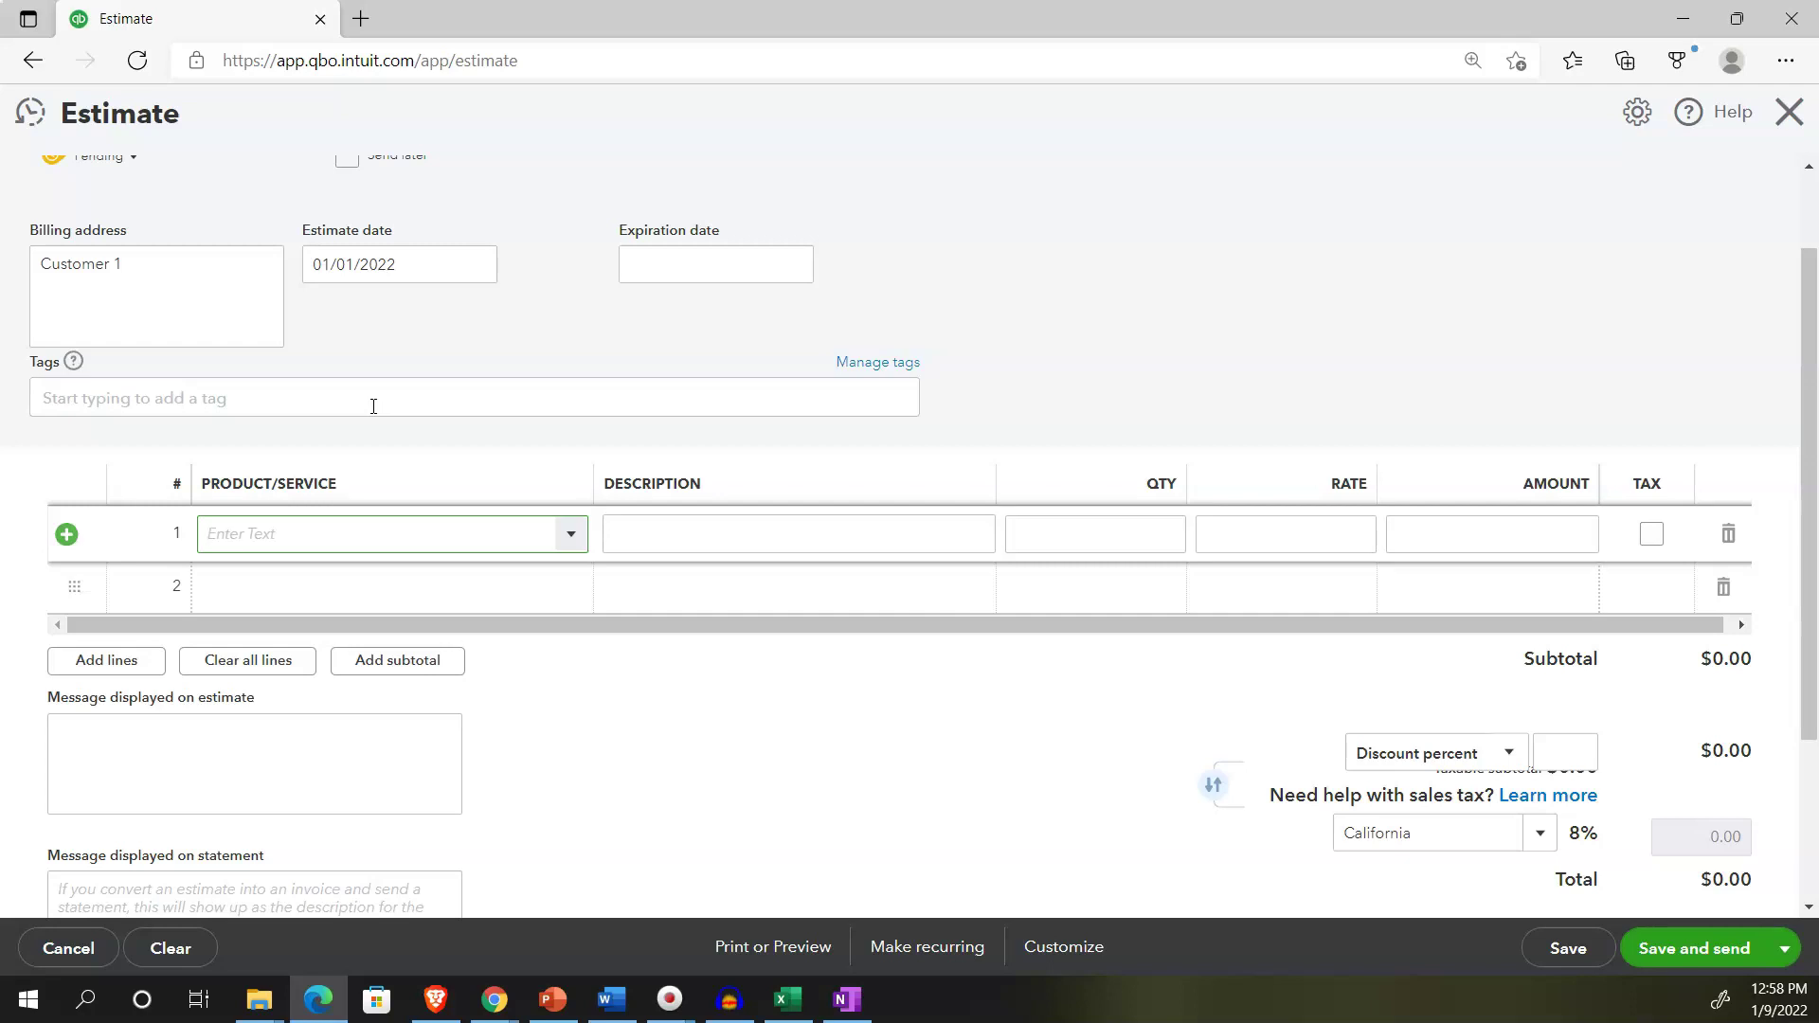
Add Concrete on line 1 with quantity 50
{"action": "left_click", "coordinate": [570, 535]}
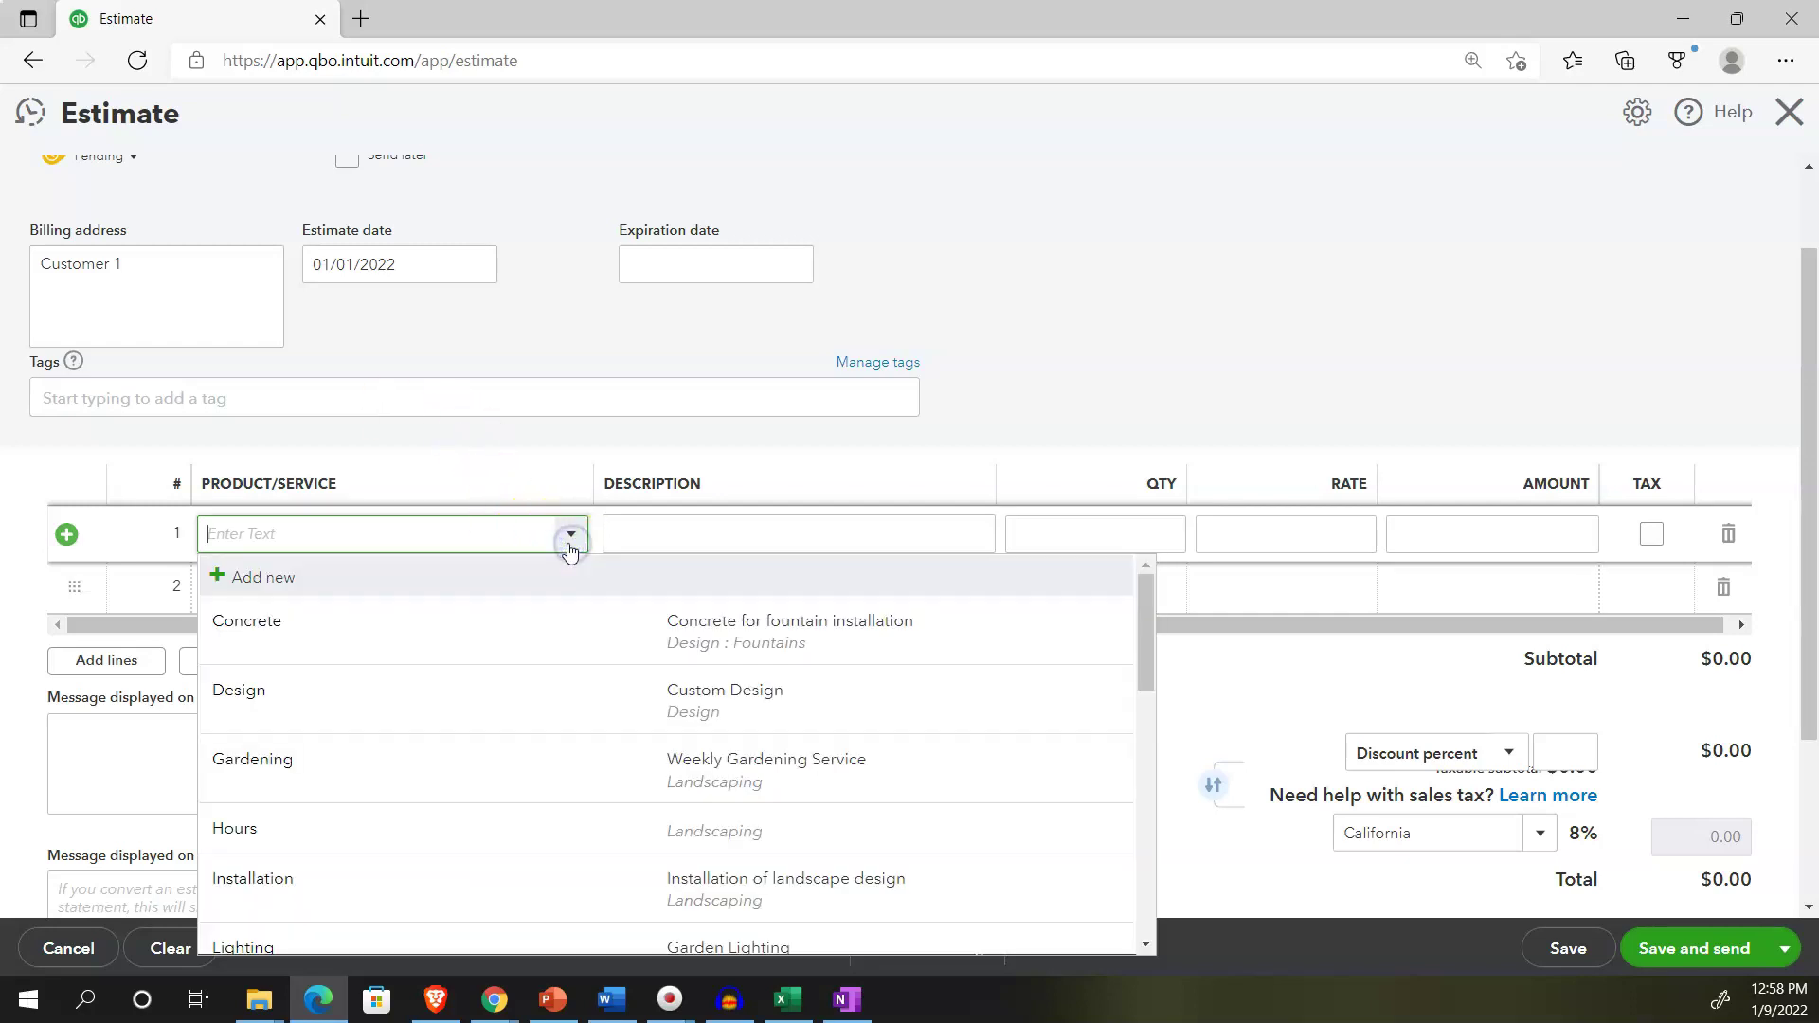
{"action": "left_click", "coordinate": [295, 645]}
{"action": "key", "text": "Tab"}
{"action": "key", "text": "Tab"}
{"action": "key", "text": "Tab"}
{"action": "type", "text": "50"}
{"action": "key", "text": "Tab"}
{"action": "key", "text": "Tab"}
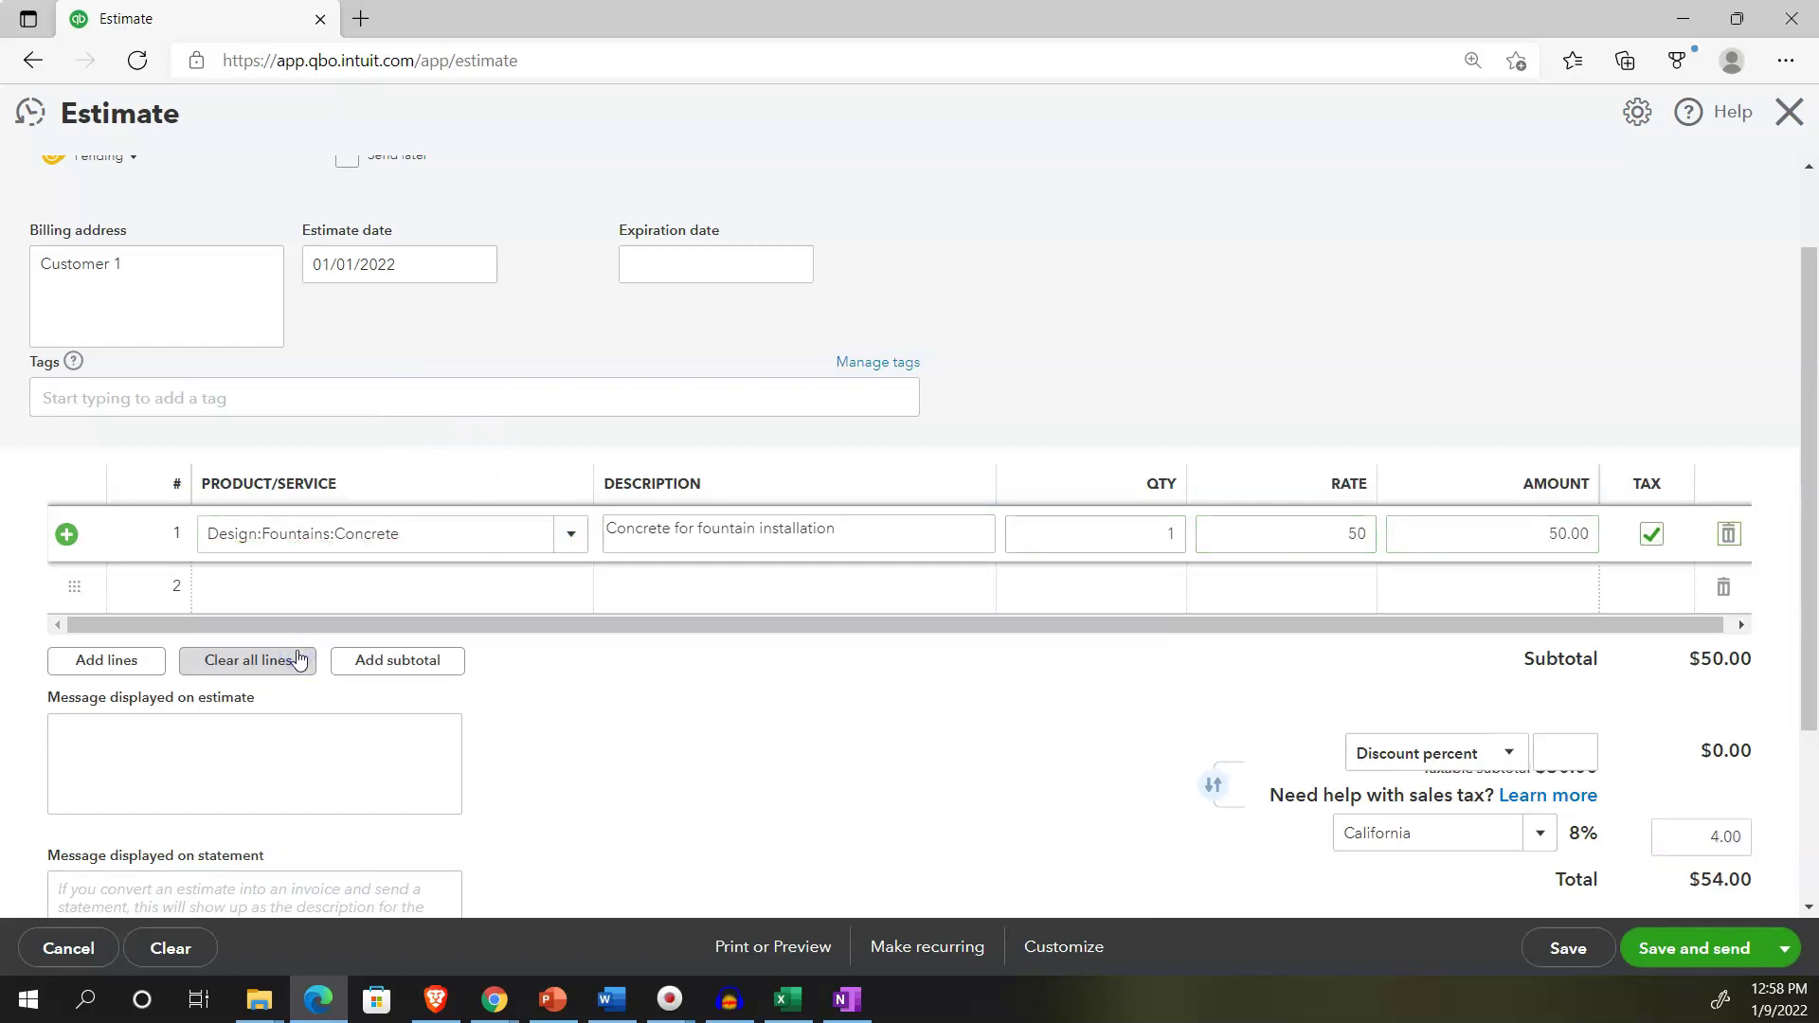
Add Hours on line 2 with rate 100 and quantity 20
{"action": "left_click", "coordinate": [297, 589]}
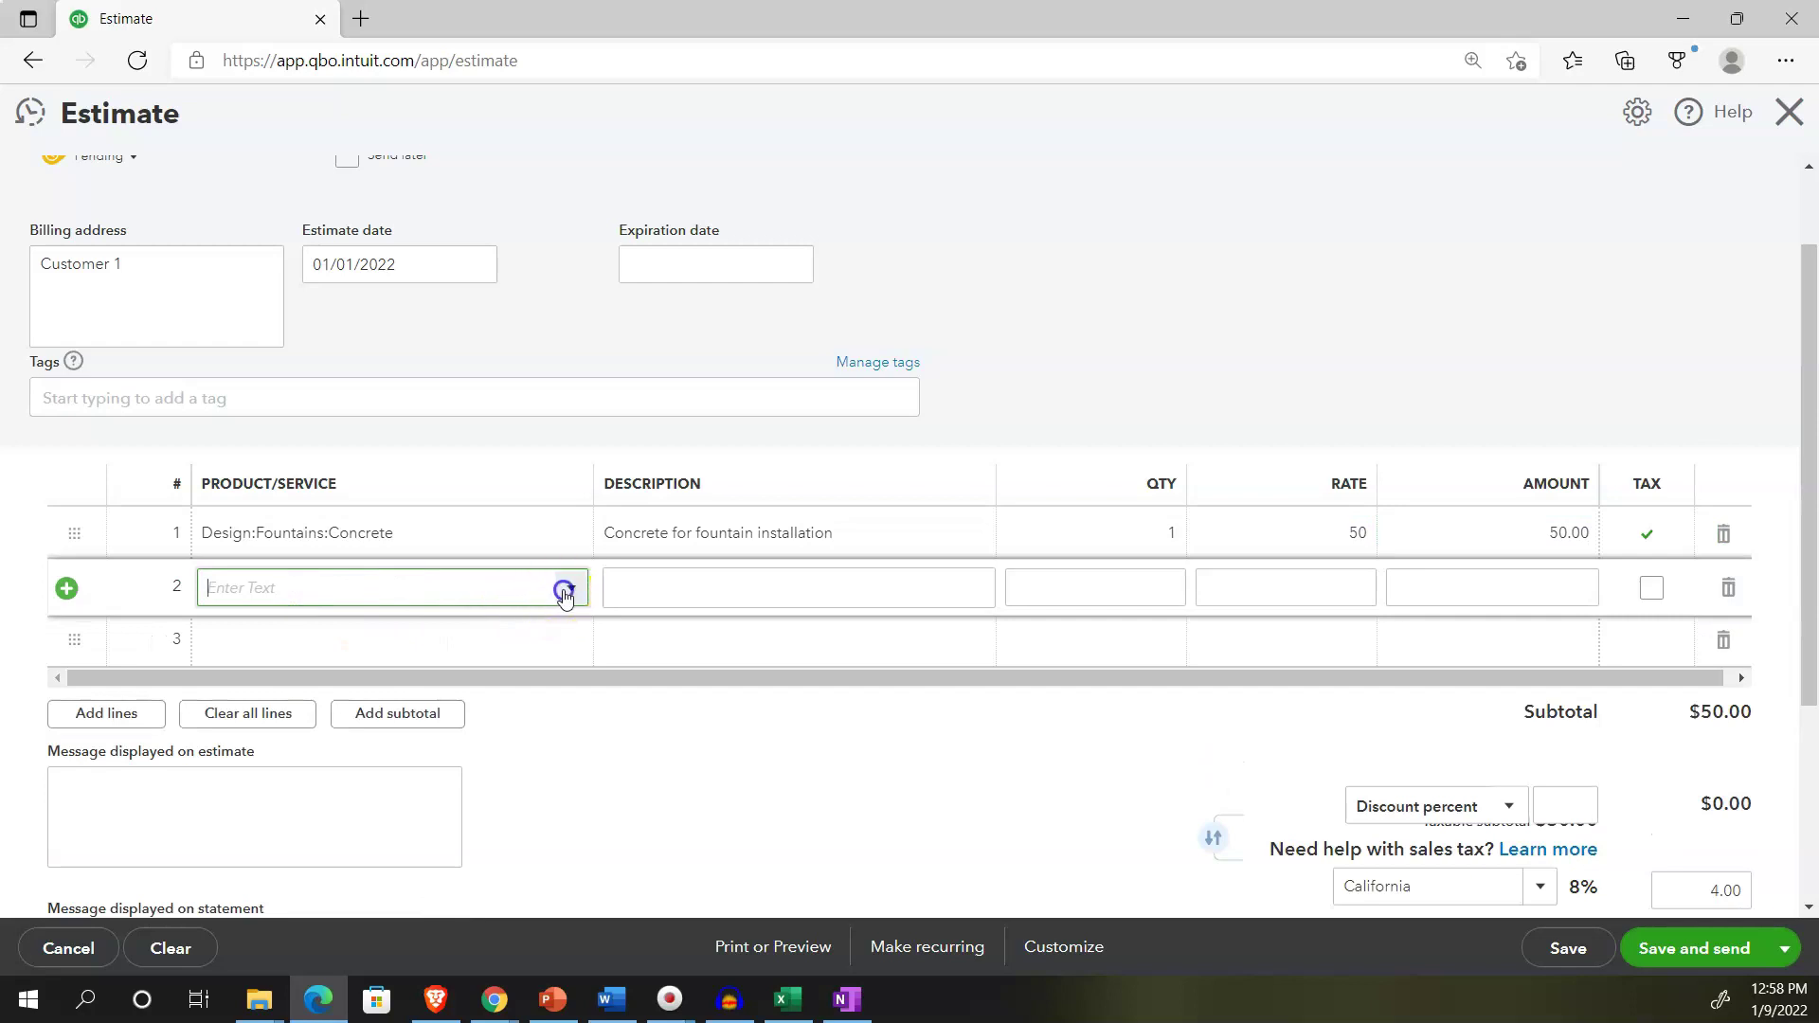
{"action": "left_click", "coordinate": [568, 588]}
{"action": "left_click", "coordinate": [355, 453]}
{"action": "key", "text": "Tab"}
{"action": "key", "text": "Tab"}
{"action": "key", "text": "Tab"}
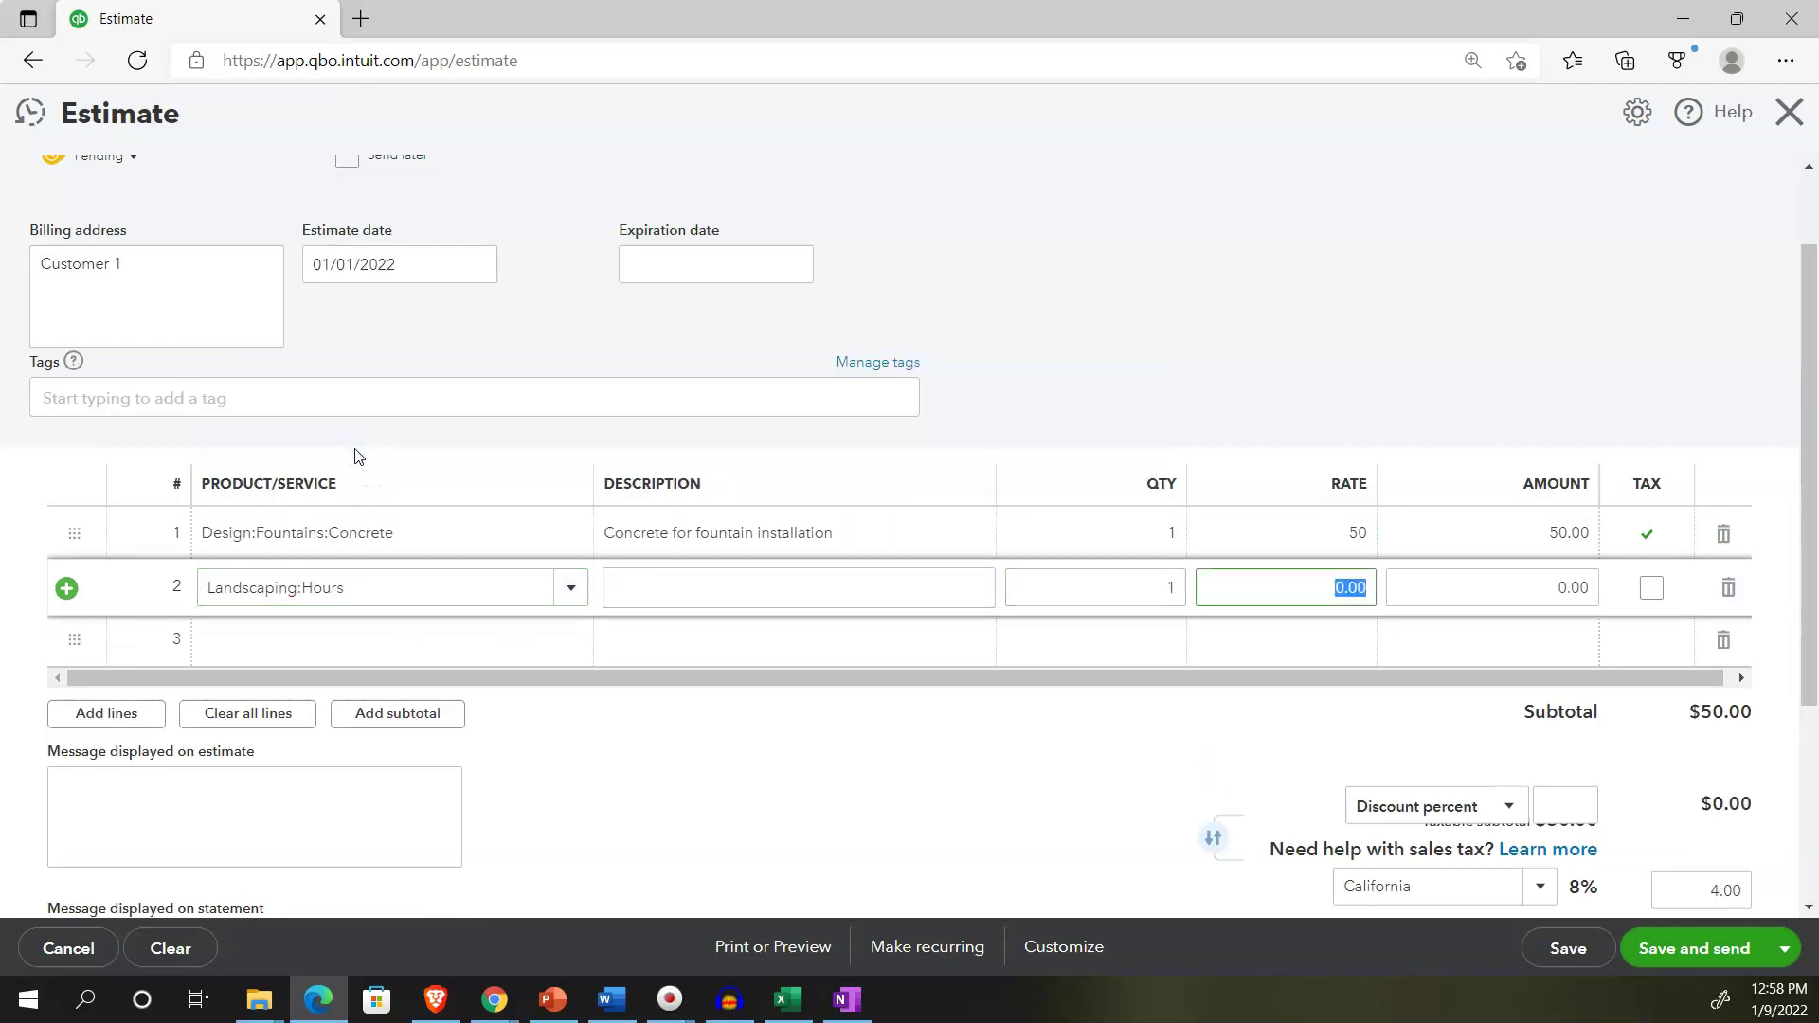
{"action": "type", "text": "100"}
{"action": "left_click", "coordinate": [1059, 587]}
{"action": "type", "text": "20"}
{"action": "key", "text": "Tab"}
{"action": "key", "text": "Tab"}
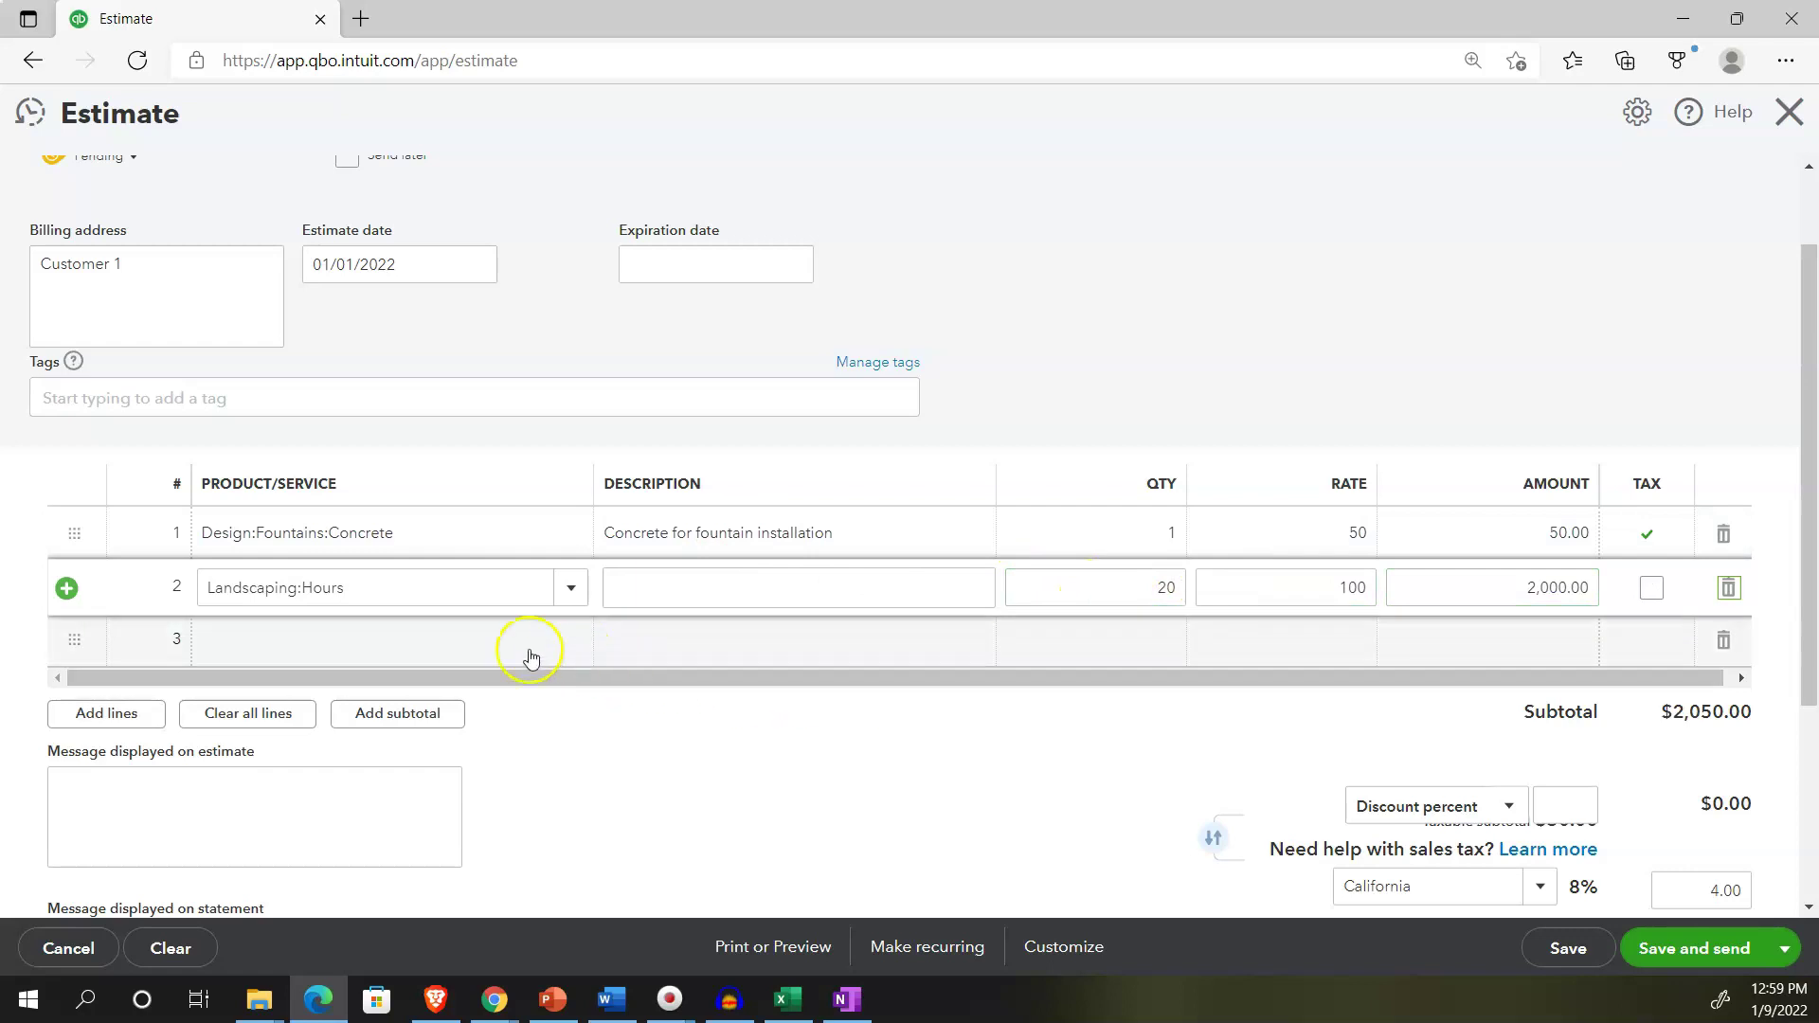
Add Lighting on line 3 with quantity 15 and rate 75
{"action": "left_click", "coordinate": [509, 646]}
{"action": "left_click", "coordinate": [570, 653]}
{"action": "scroll", "coordinate": [499, 552], "scroll_direction": "down", "scroll_amount": 1}
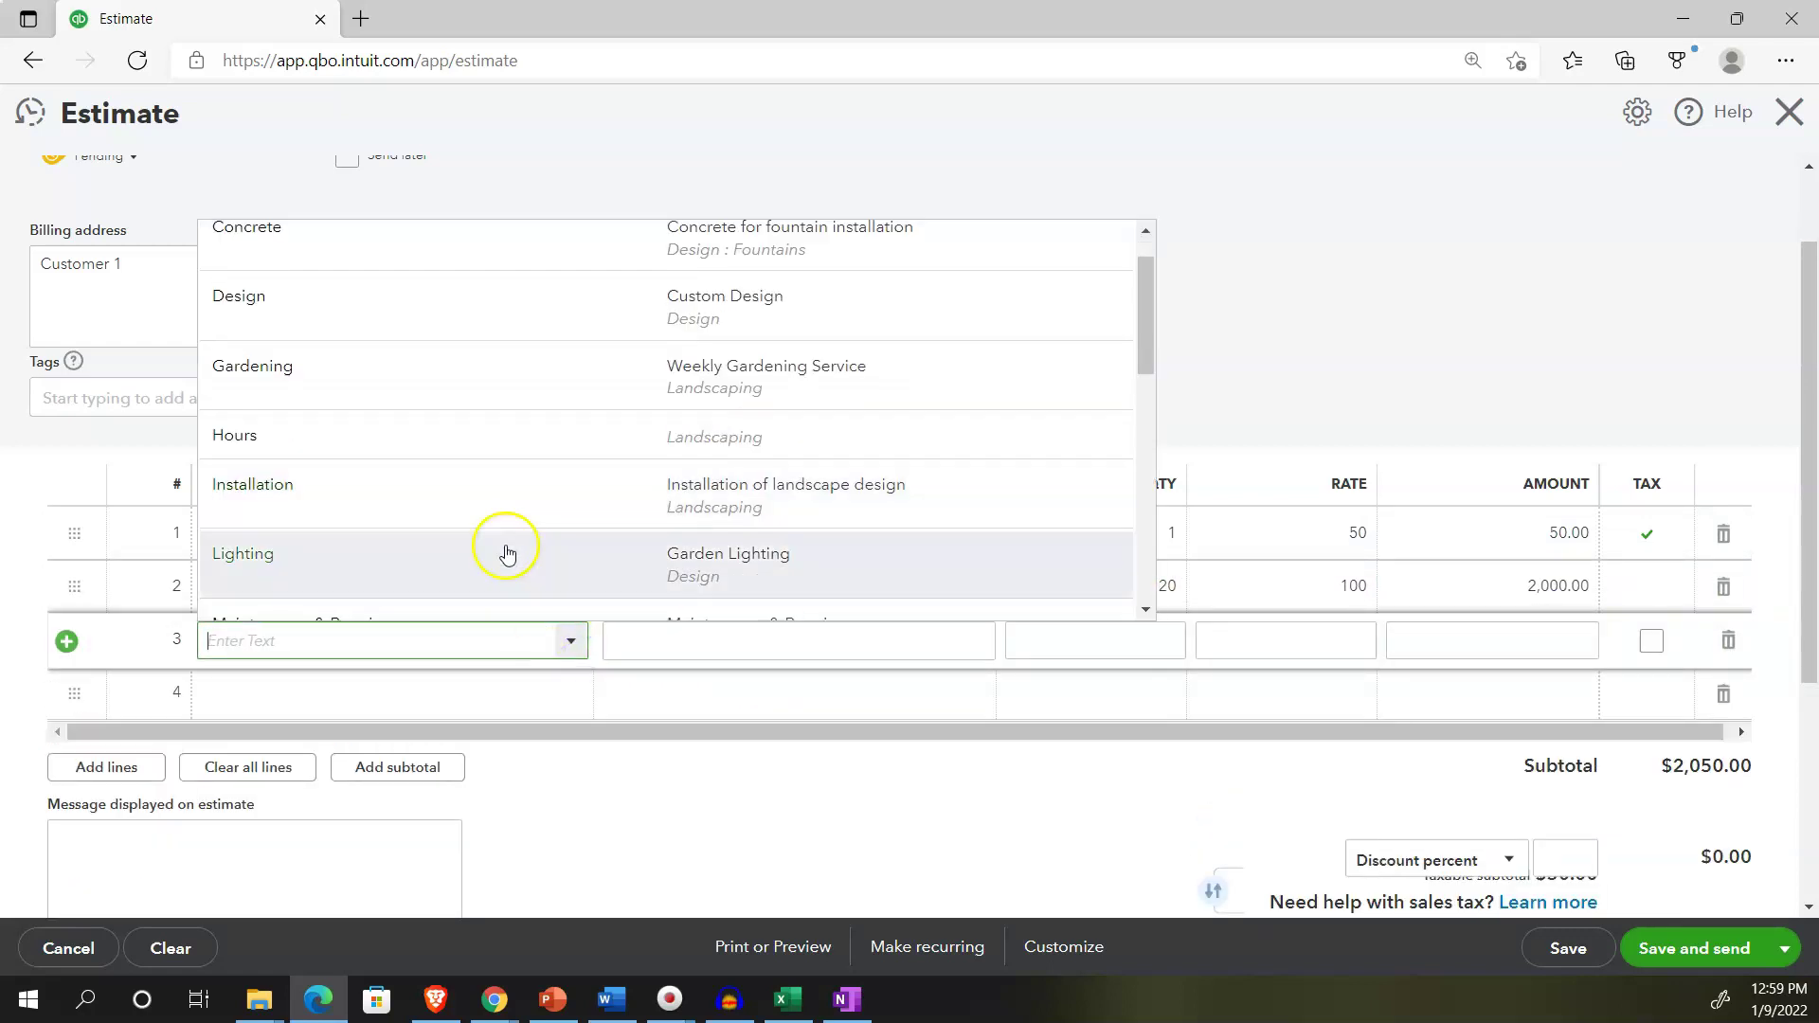
{"action": "left_click", "coordinate": [368, 571]}
{"action": "key", "text": "Tab"}
{"action": "key", "text": "Tab"}
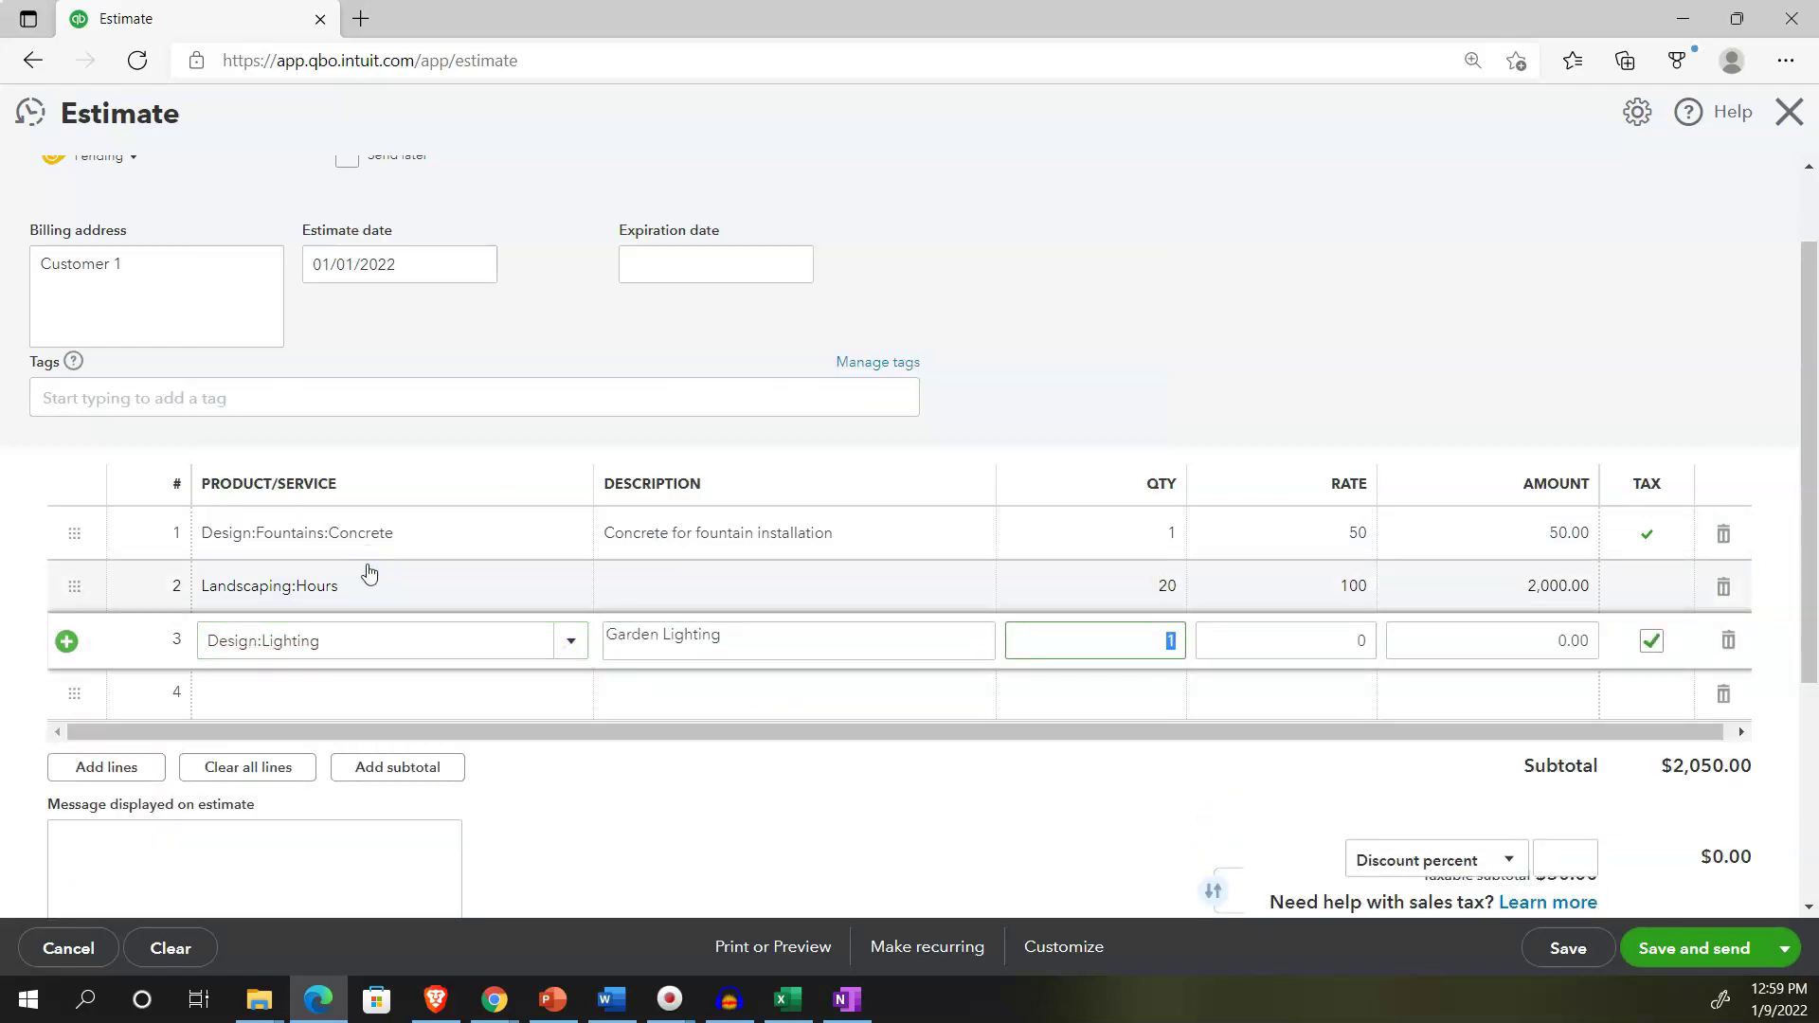
{"action": "type", "text": "15"}
{"action": "key", "text": "Tab"}
{"action": "type", "text": "75"}
{"action": "key", "text": "Tab"}
{"action": "key", "text": "Tab"}
Add Design:Fountains:Pump on line 4 with quantity 10, bringing the total to $3,431.00
{"action": "scroll", "coordinate": [362, 576], "scroll_direction": "down", "scroll_amount": 1}
{"action": "left_click", "coordinate": [363, 576]}
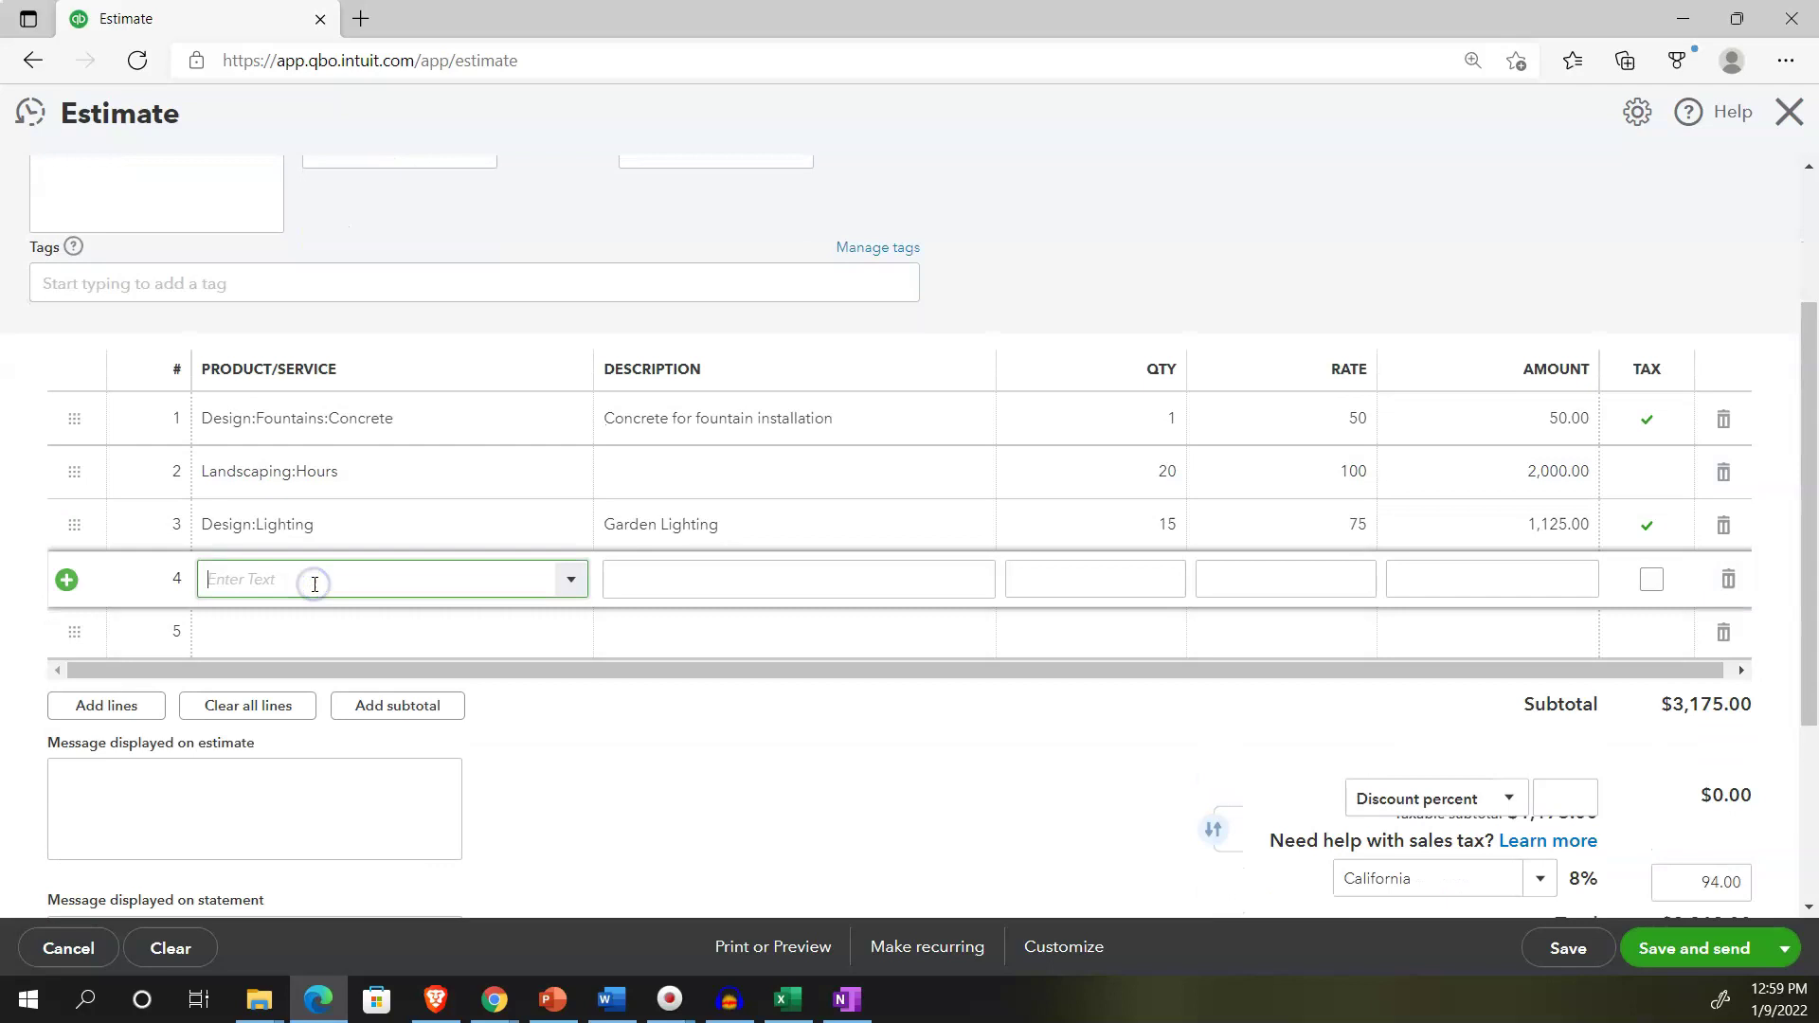
{"action": "left_click", "coordinate": [566, 585]}
{"action": "scroll", "coordinate": [406, 515], "scroll_direction": "down", "scroll_amount": 5}
{"action": "left_click", "coordinate": [316, 353]}
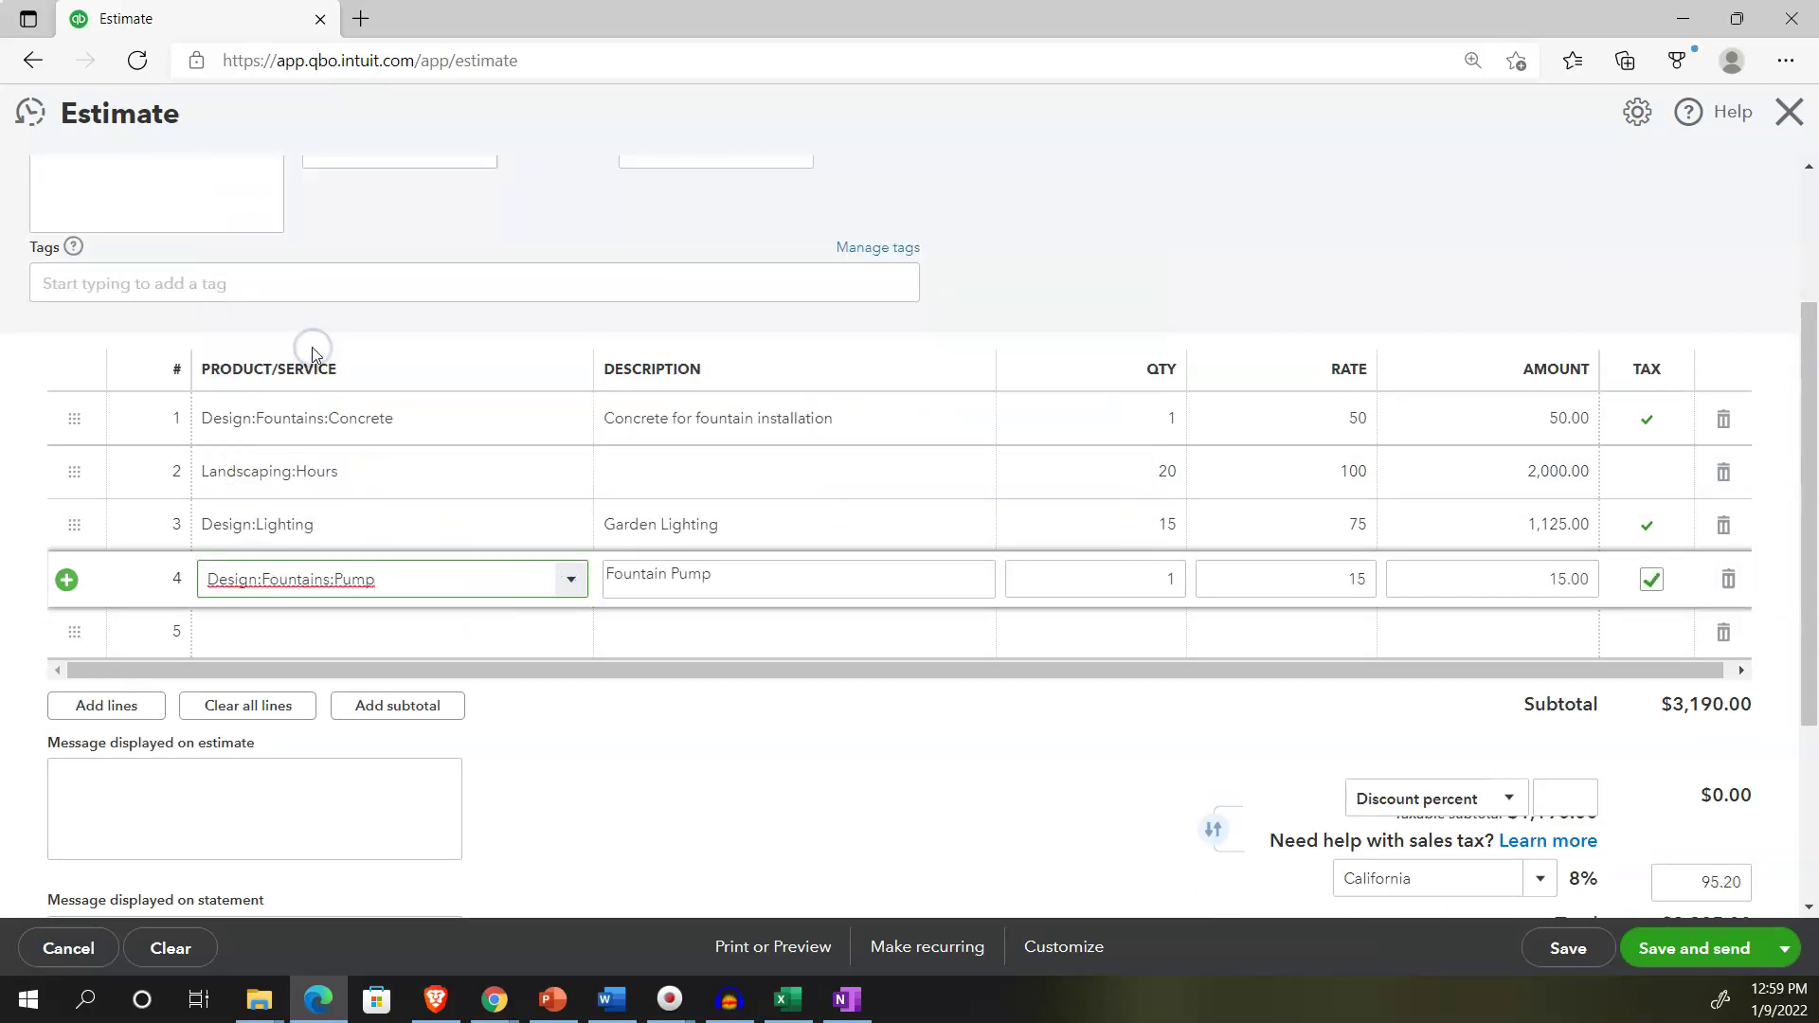
{"action": "key", "text": "Tab"}
{"action": "key", "text": "Tab"}
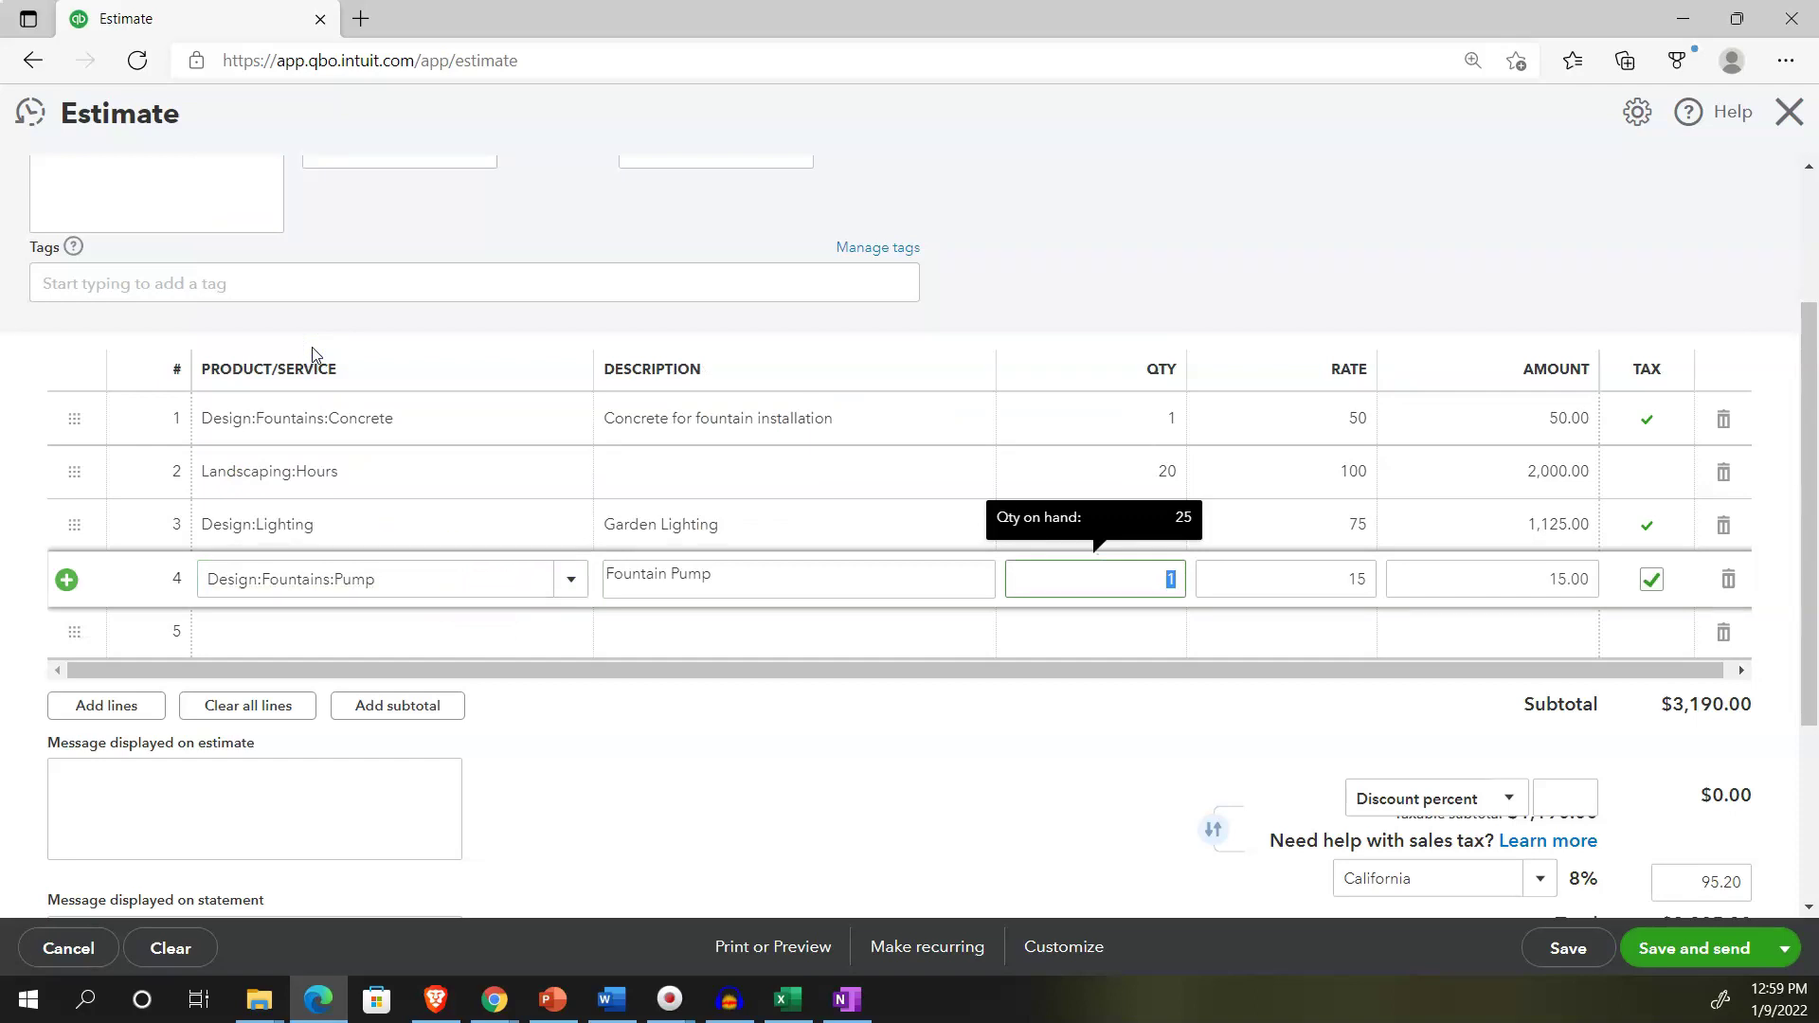
{"action": "type", "text": "10"}
{"action": "key", "text": "Tab"}
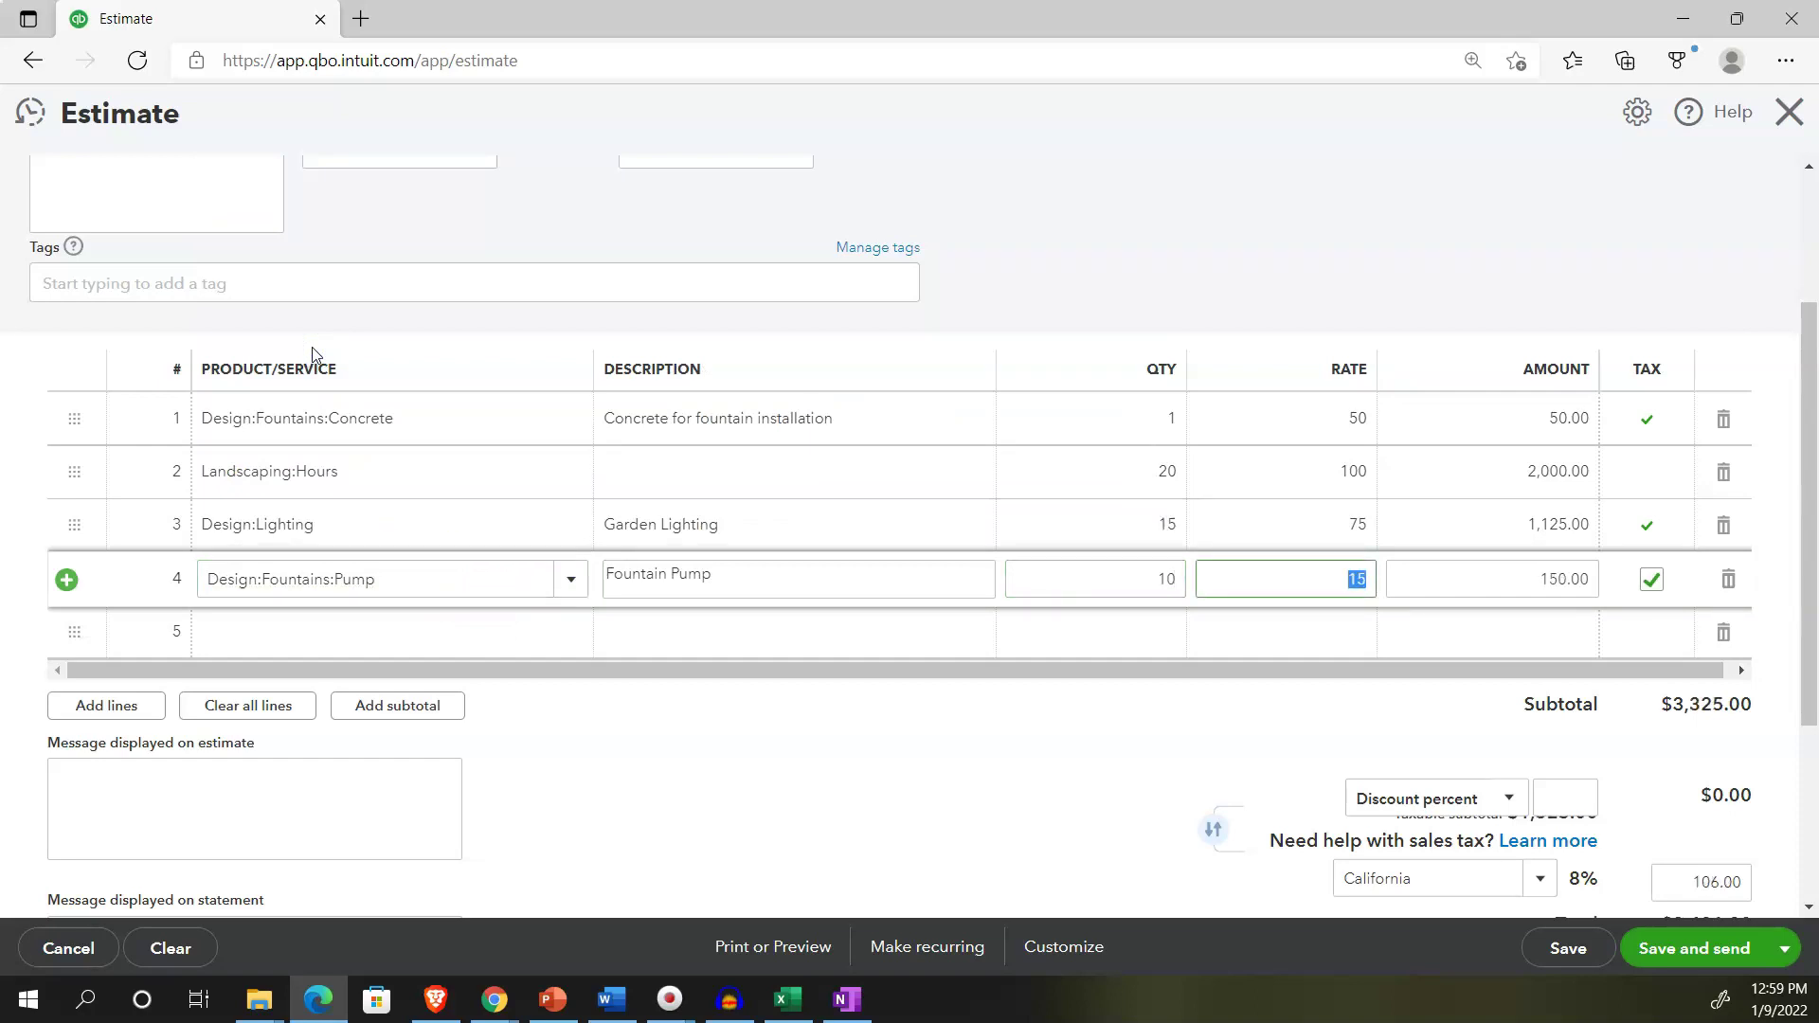
{"action": "key", "text": "Tab"}
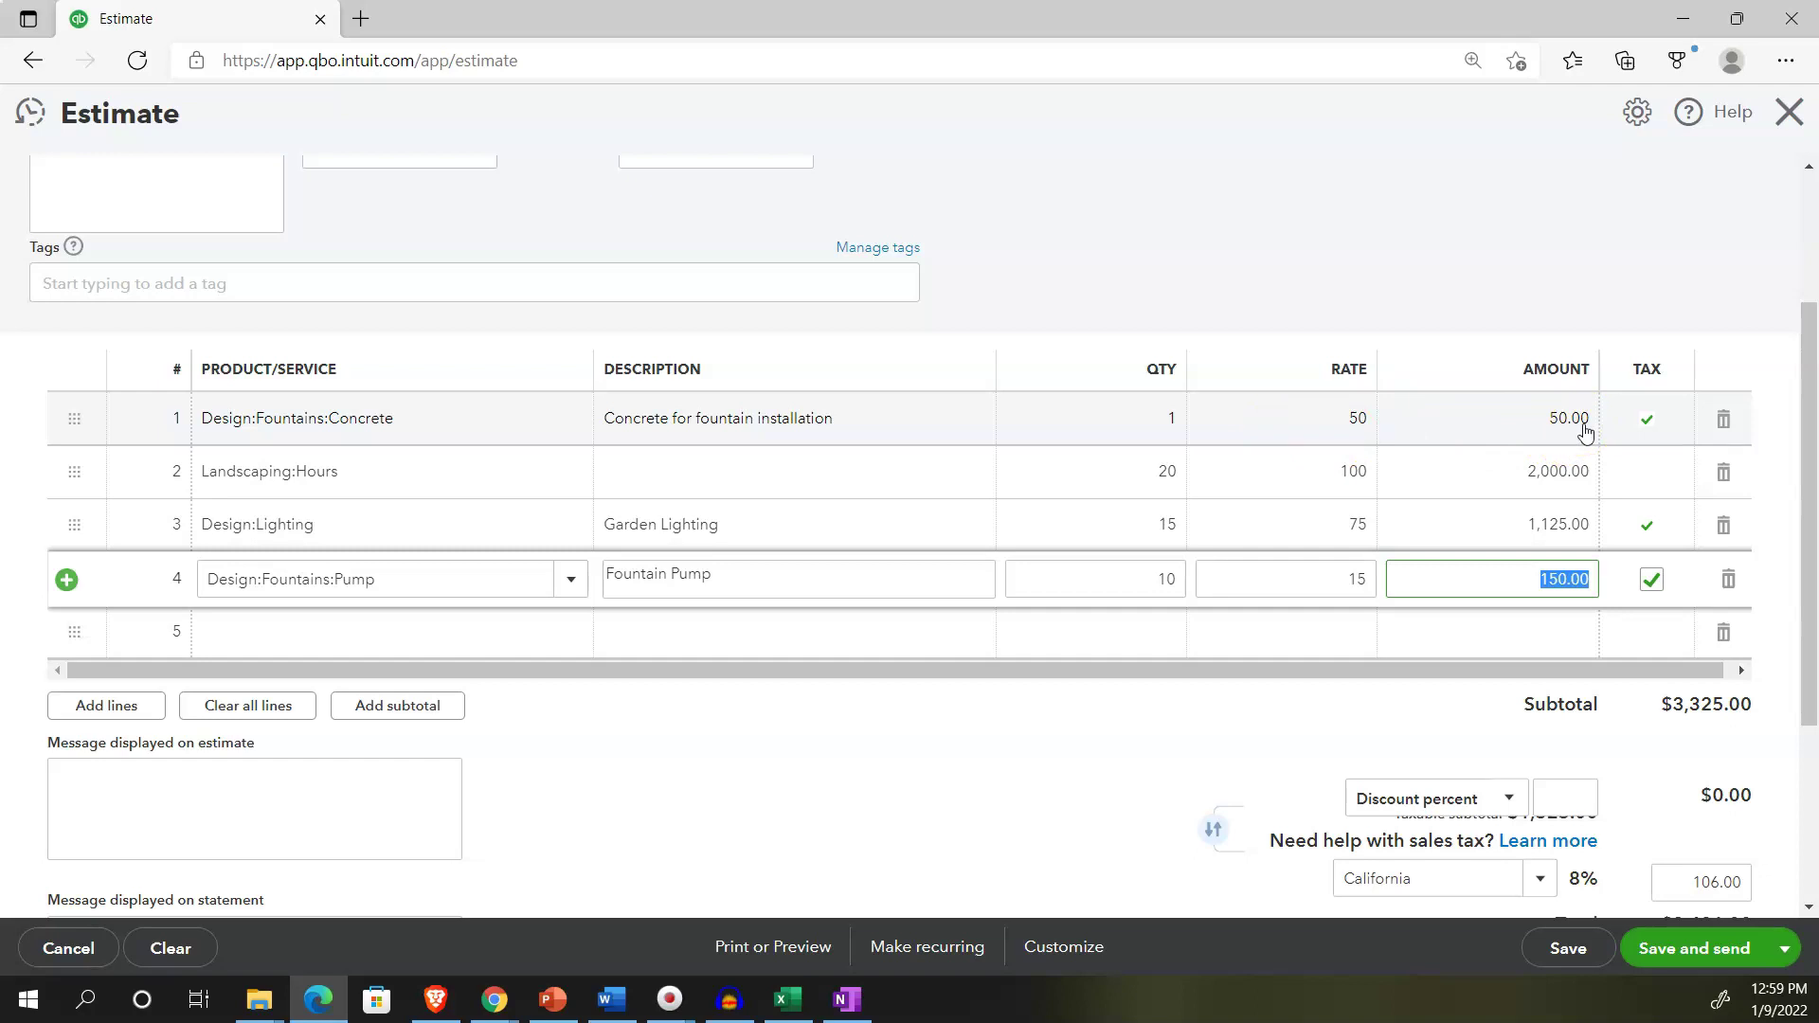
{"action": "scroll", "coordinate": [1222, 578], "scroll_direction": "down", "scroll_amount": 2}
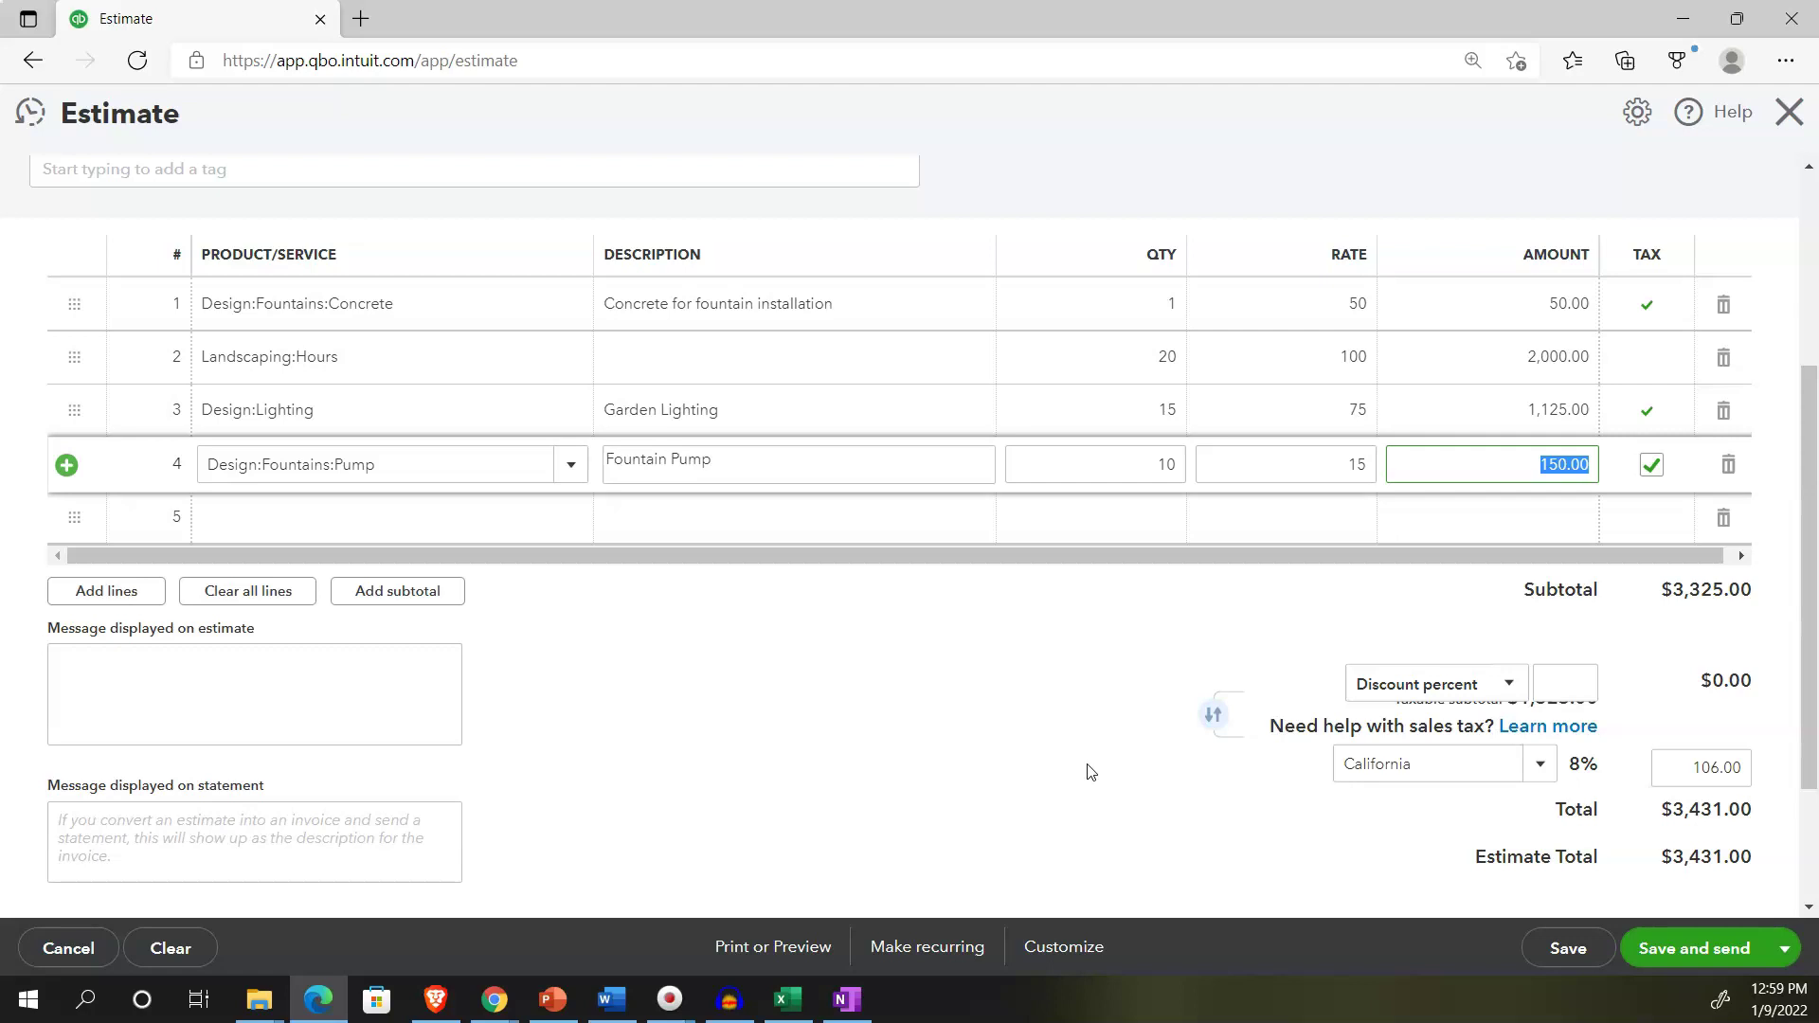
Save and close the estimate, then duplicate the QuickBooks browser tab
{"action": "left_click", "coordinate": [1785, 948]}
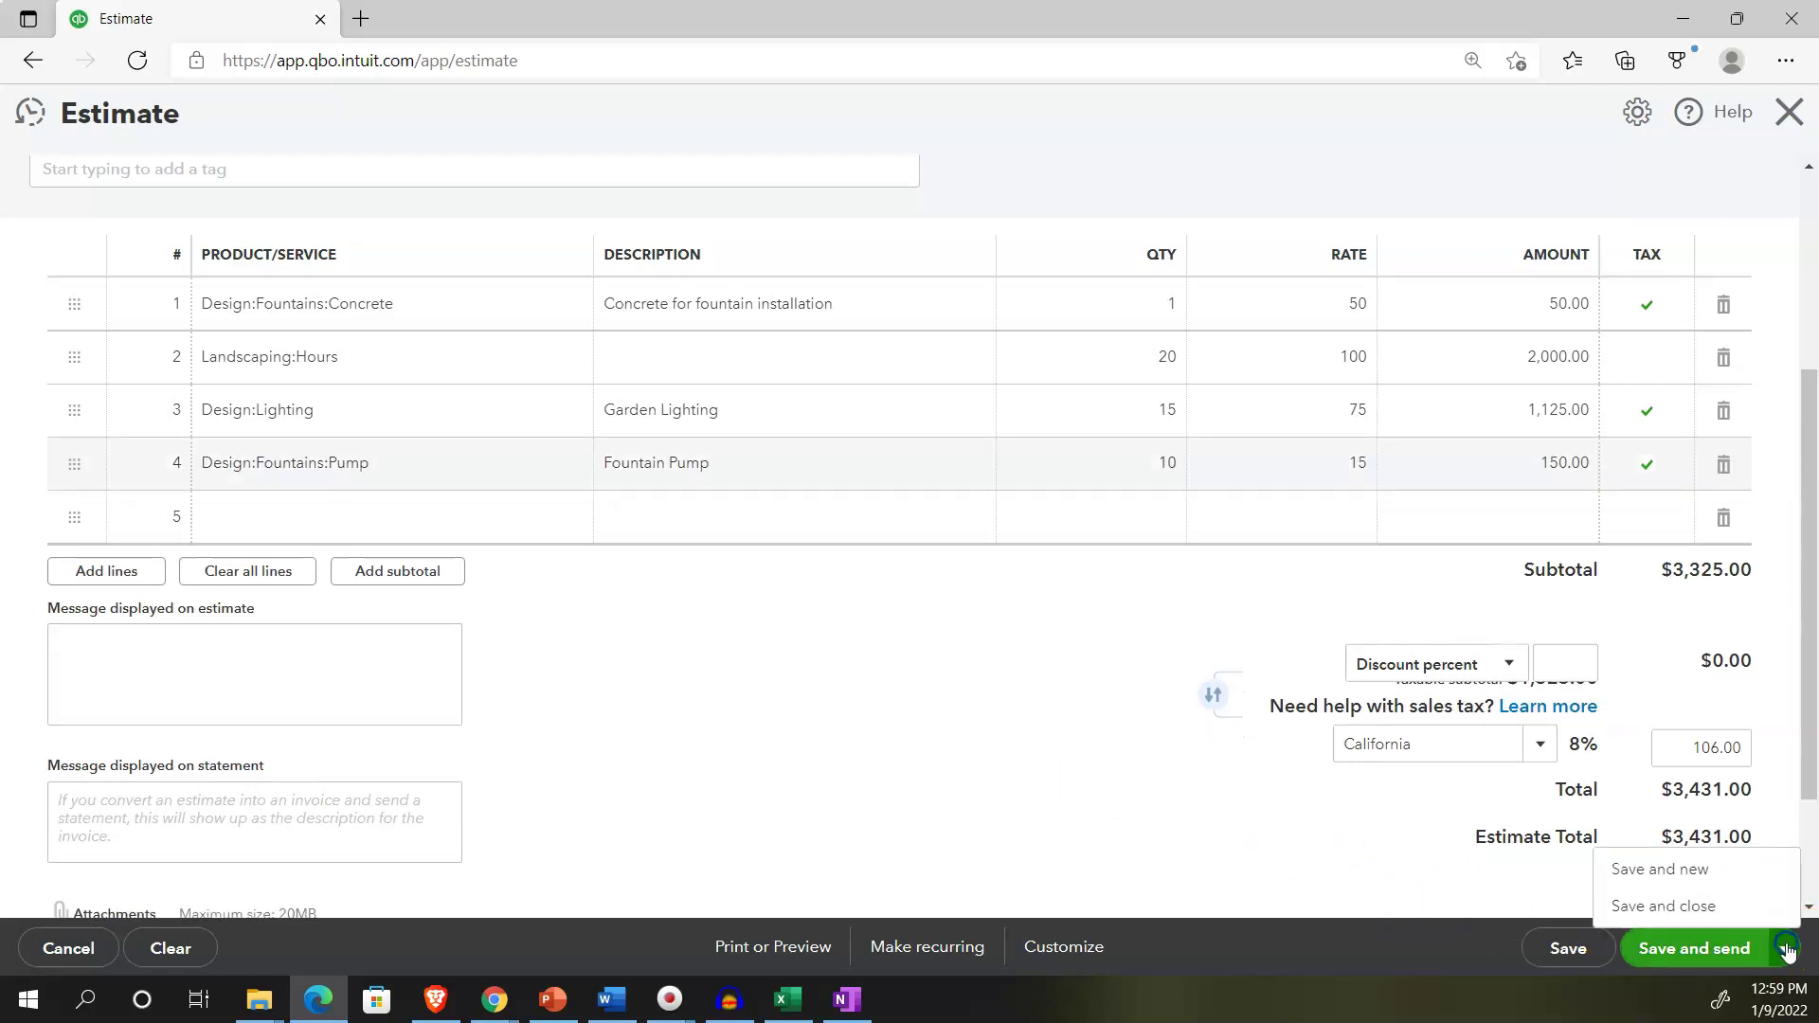
{"action": "left_click", "coordinate": [1703, 908]}
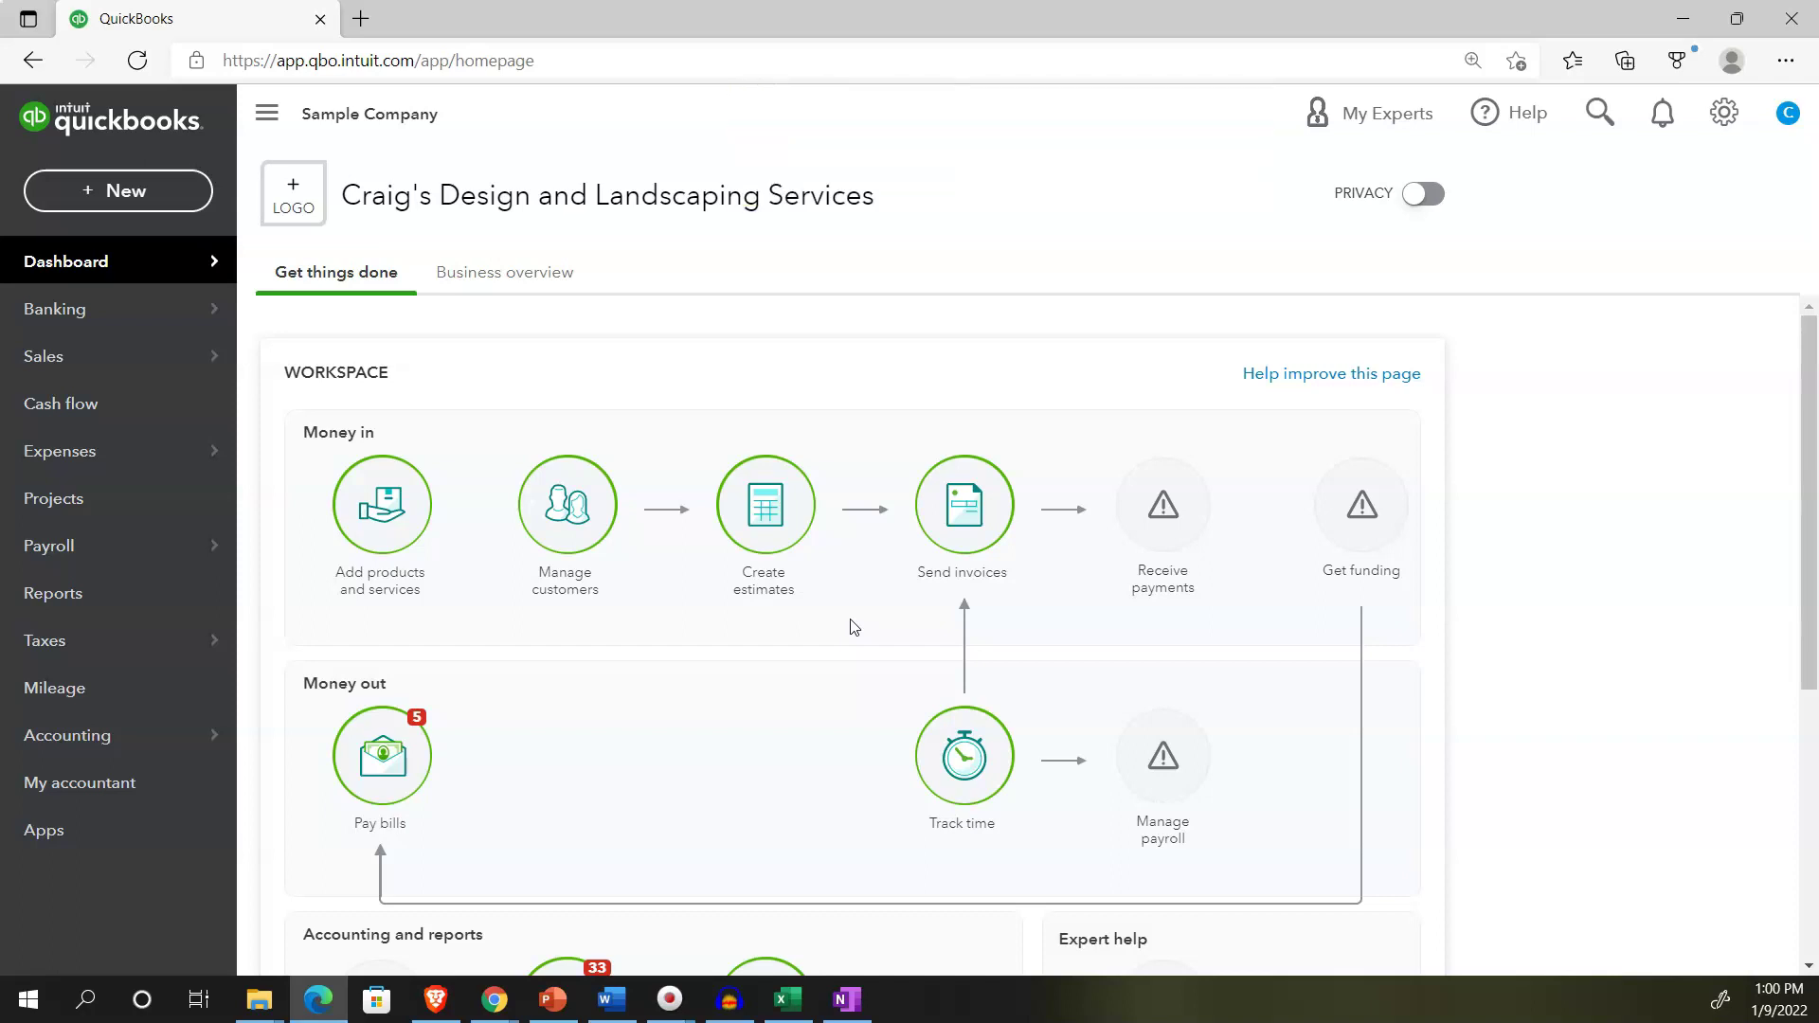
{"action": "right_click", "coordinate": [229, 19]}
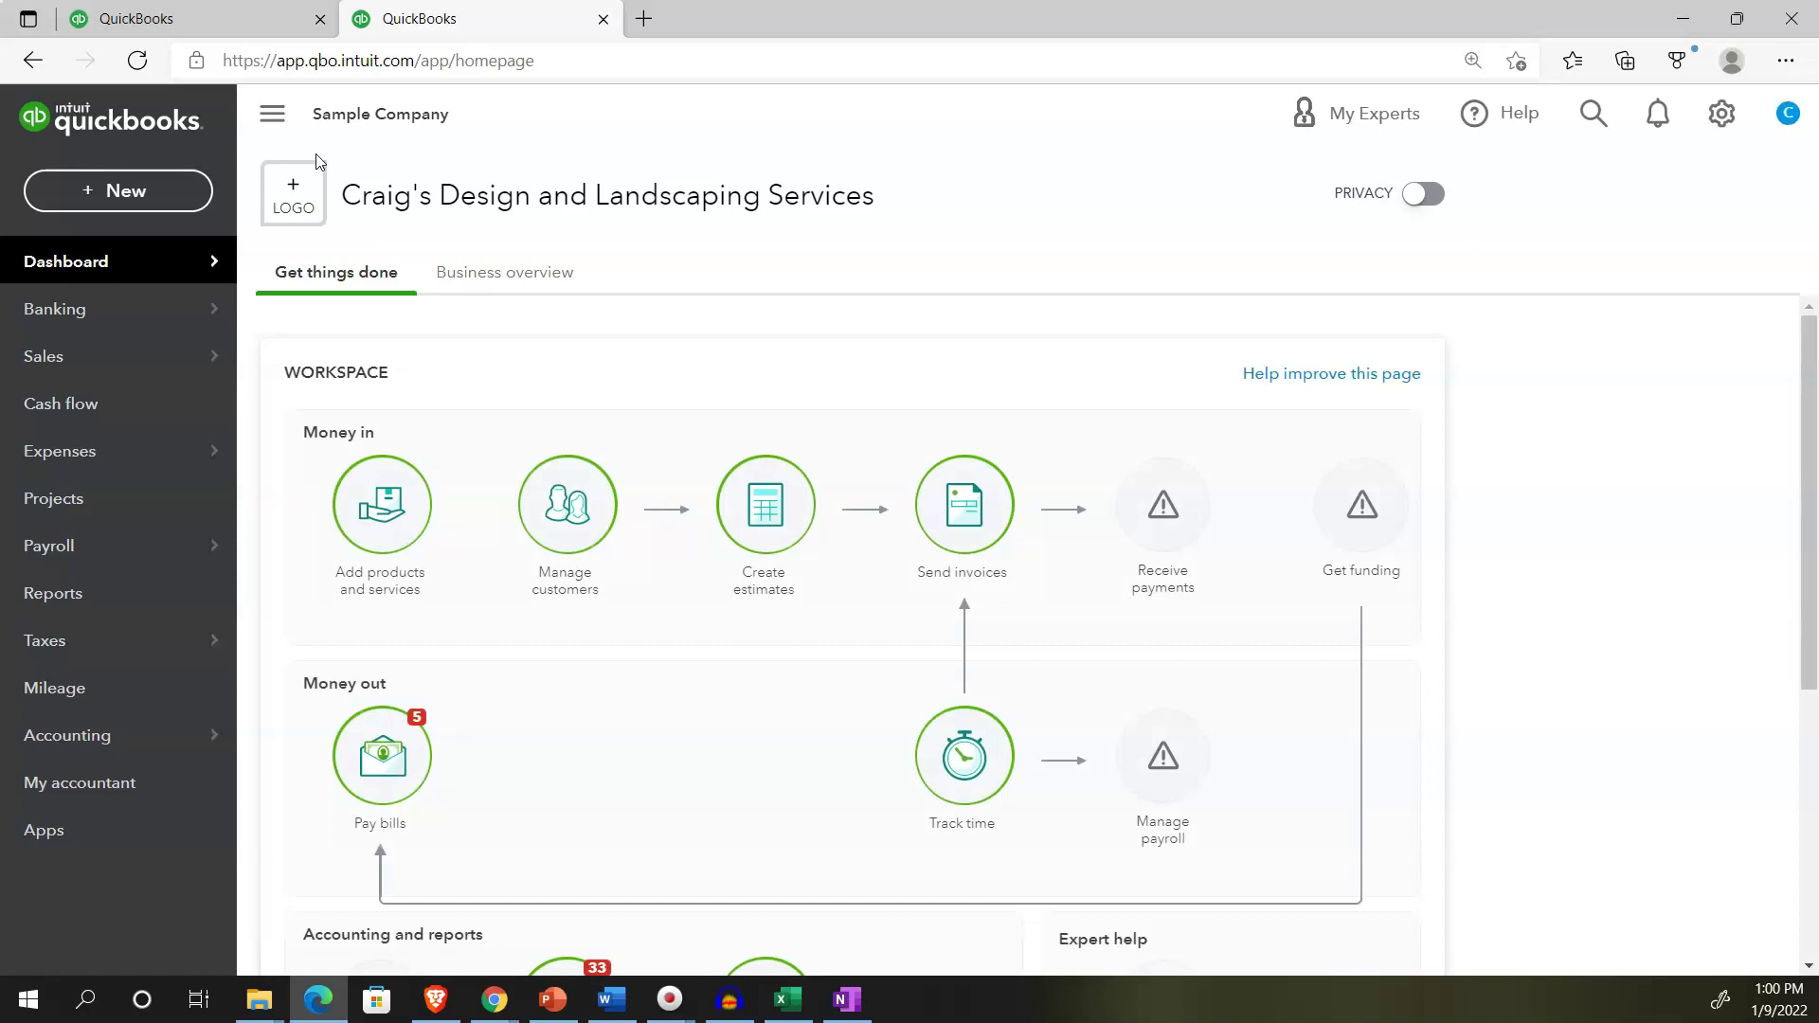
Find and open the Trial Balance report for 01/01/2022–01/09/2022, widened and enlarged for reading
{"action": "mouse_move", "coordinate": [157, 543]}
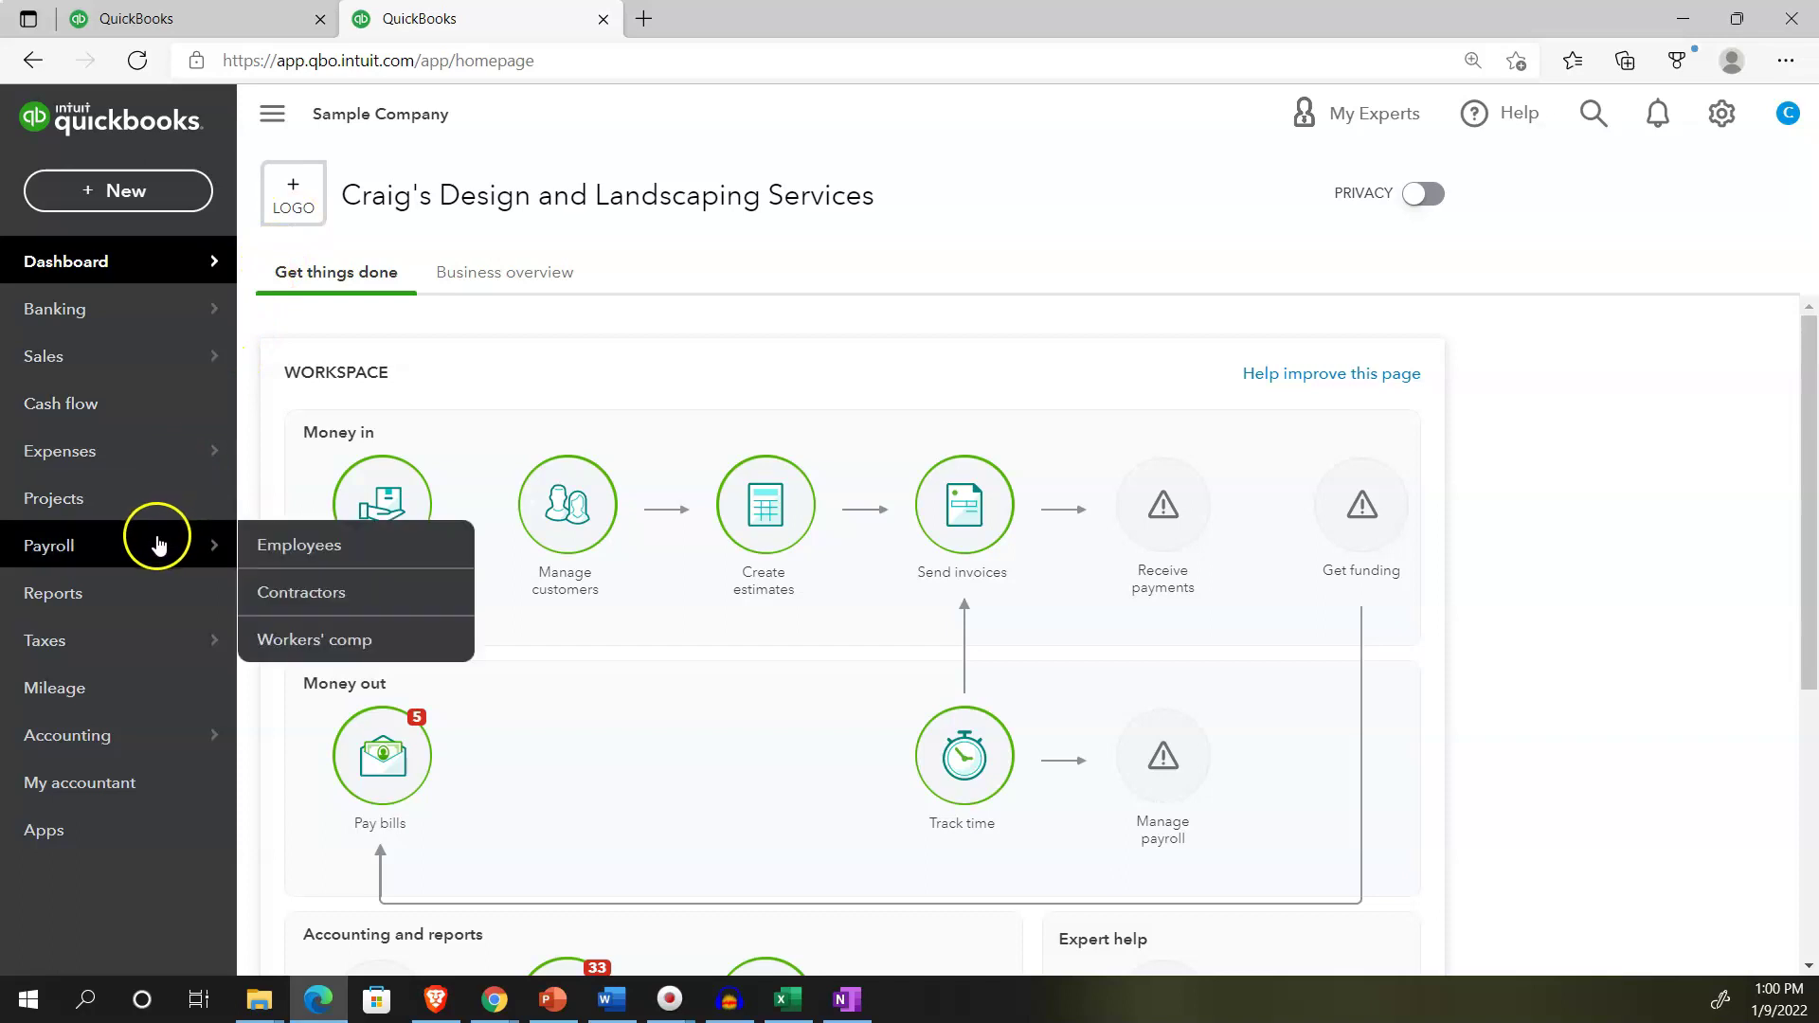
{"action": "left_click", "coordinate": [104, 611]}
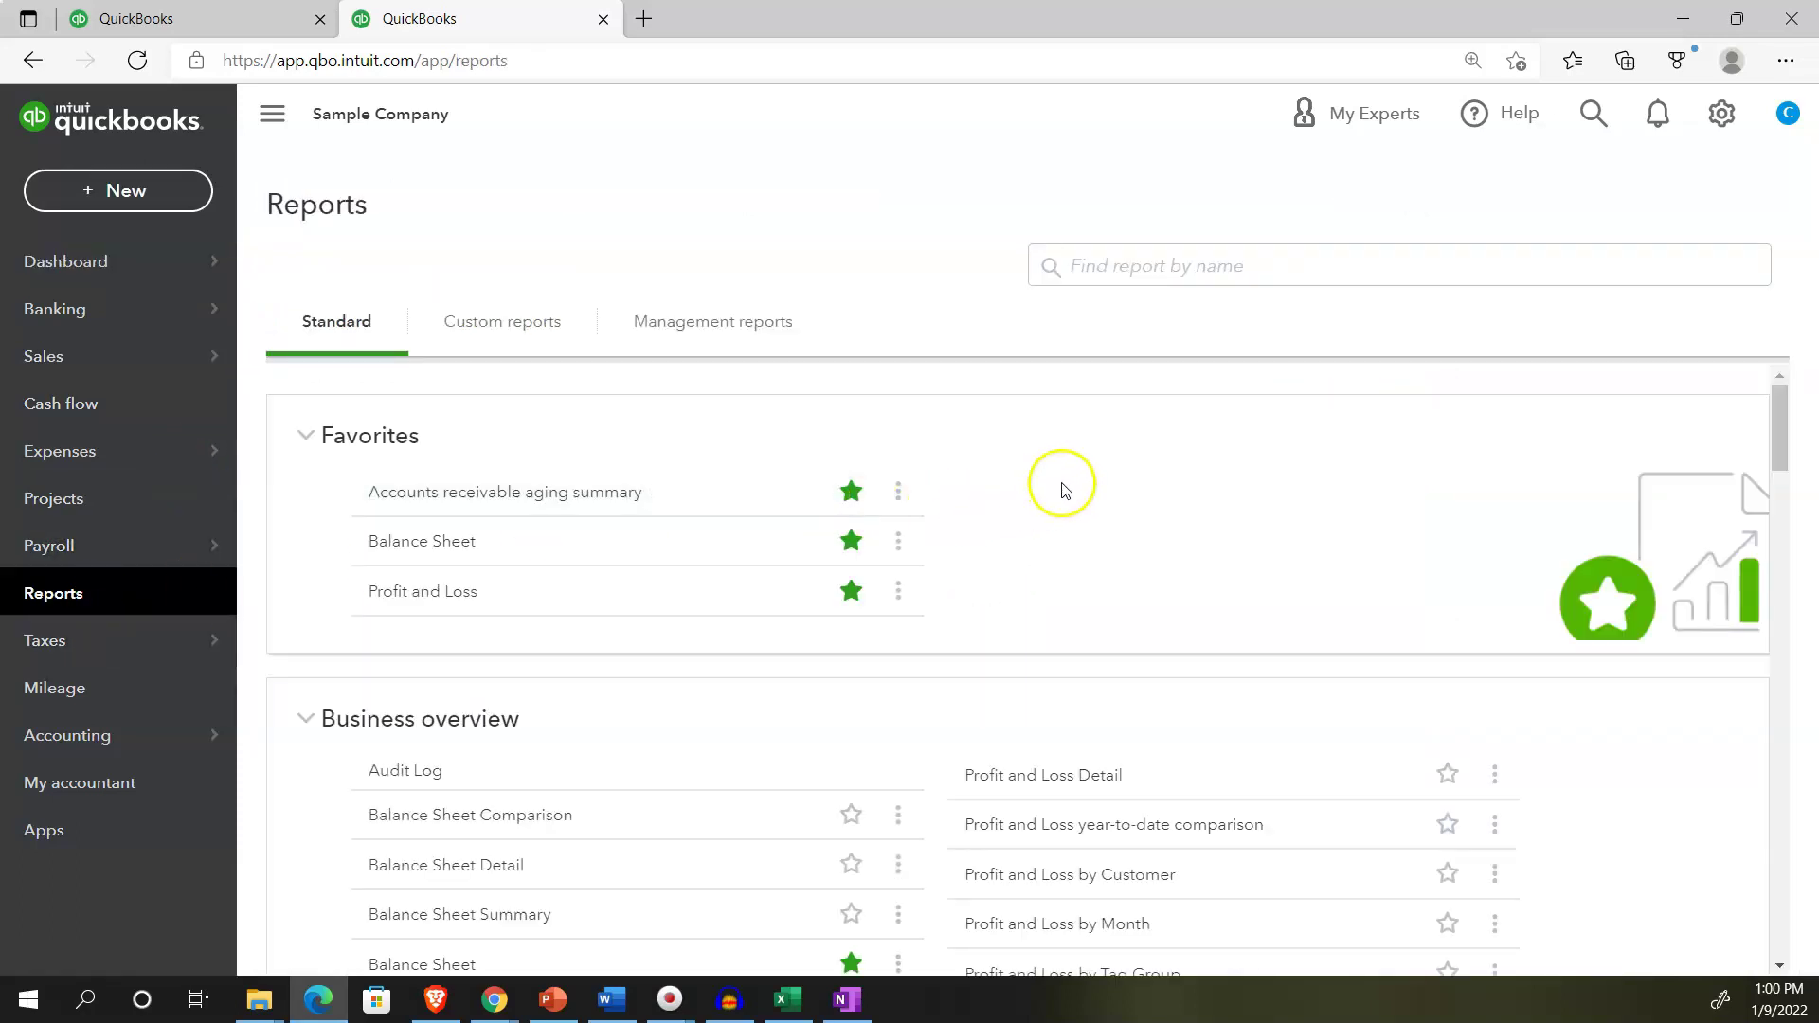
{"action": "left_click", "coordinate": [1149, 269]}
{"action": "type", "text": "trial"}
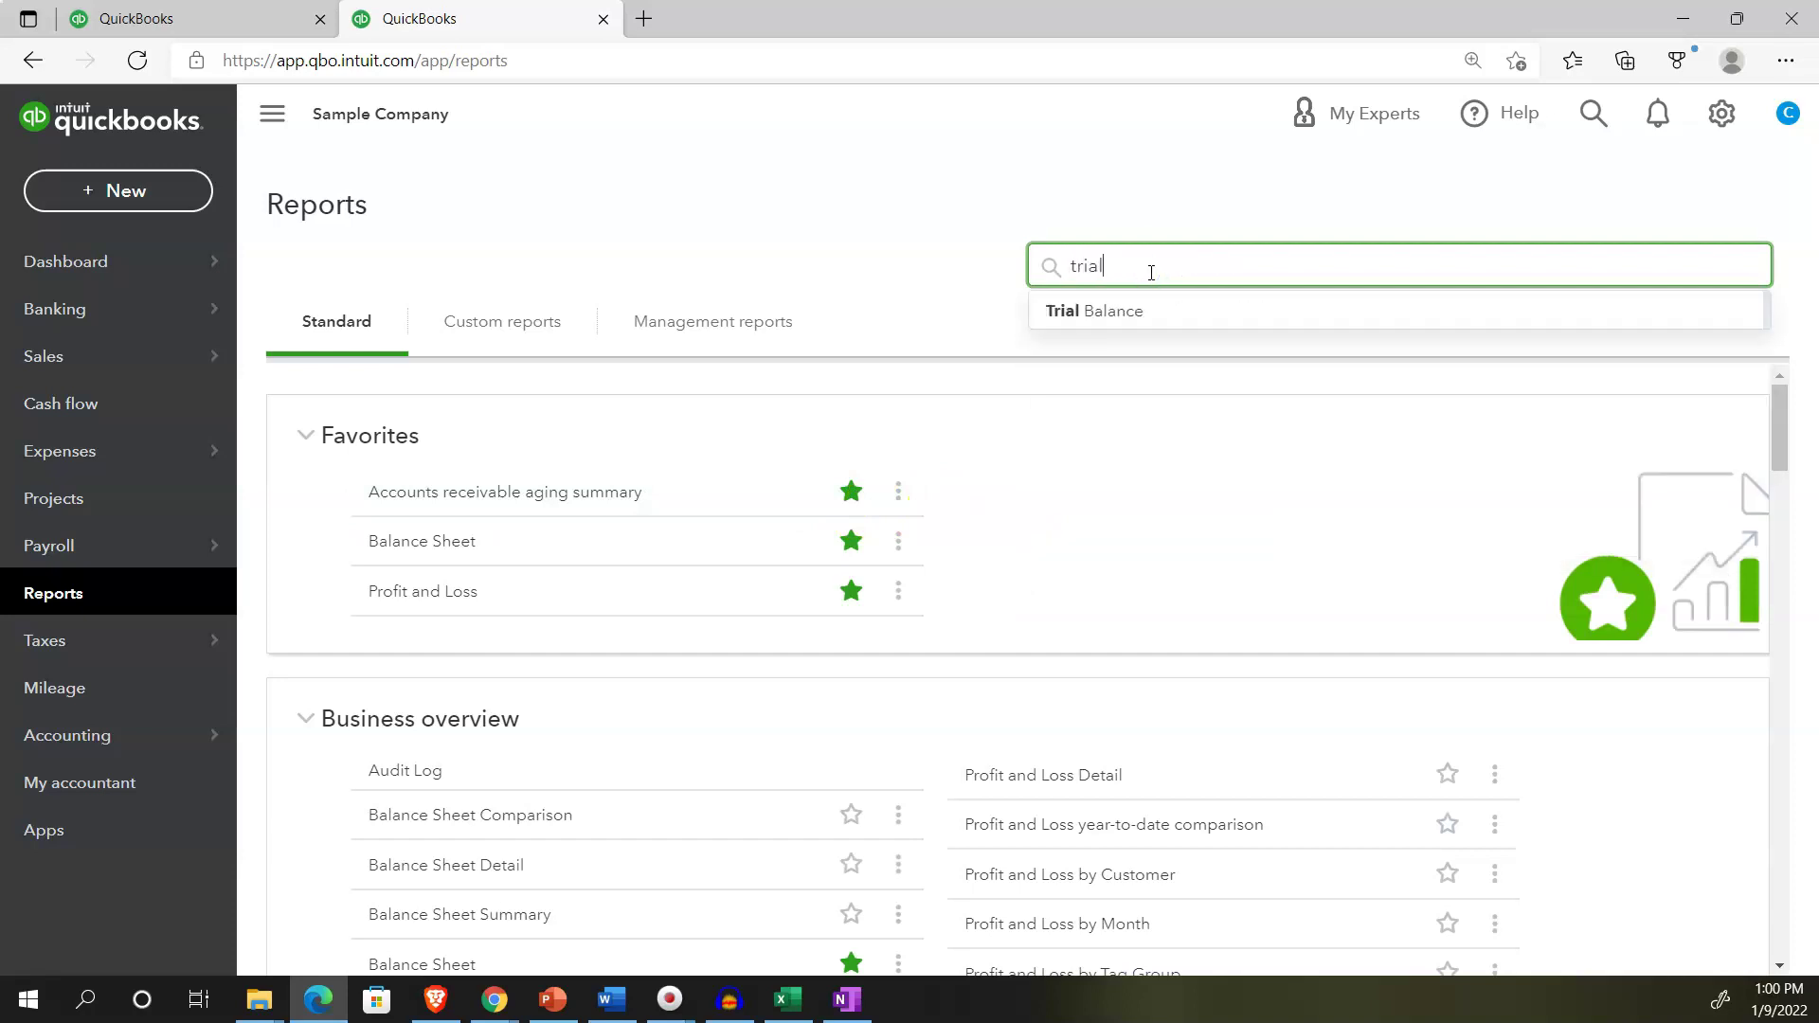
{"action": "key", "text": "Down"}
{"action": "key", "text": "Return"}
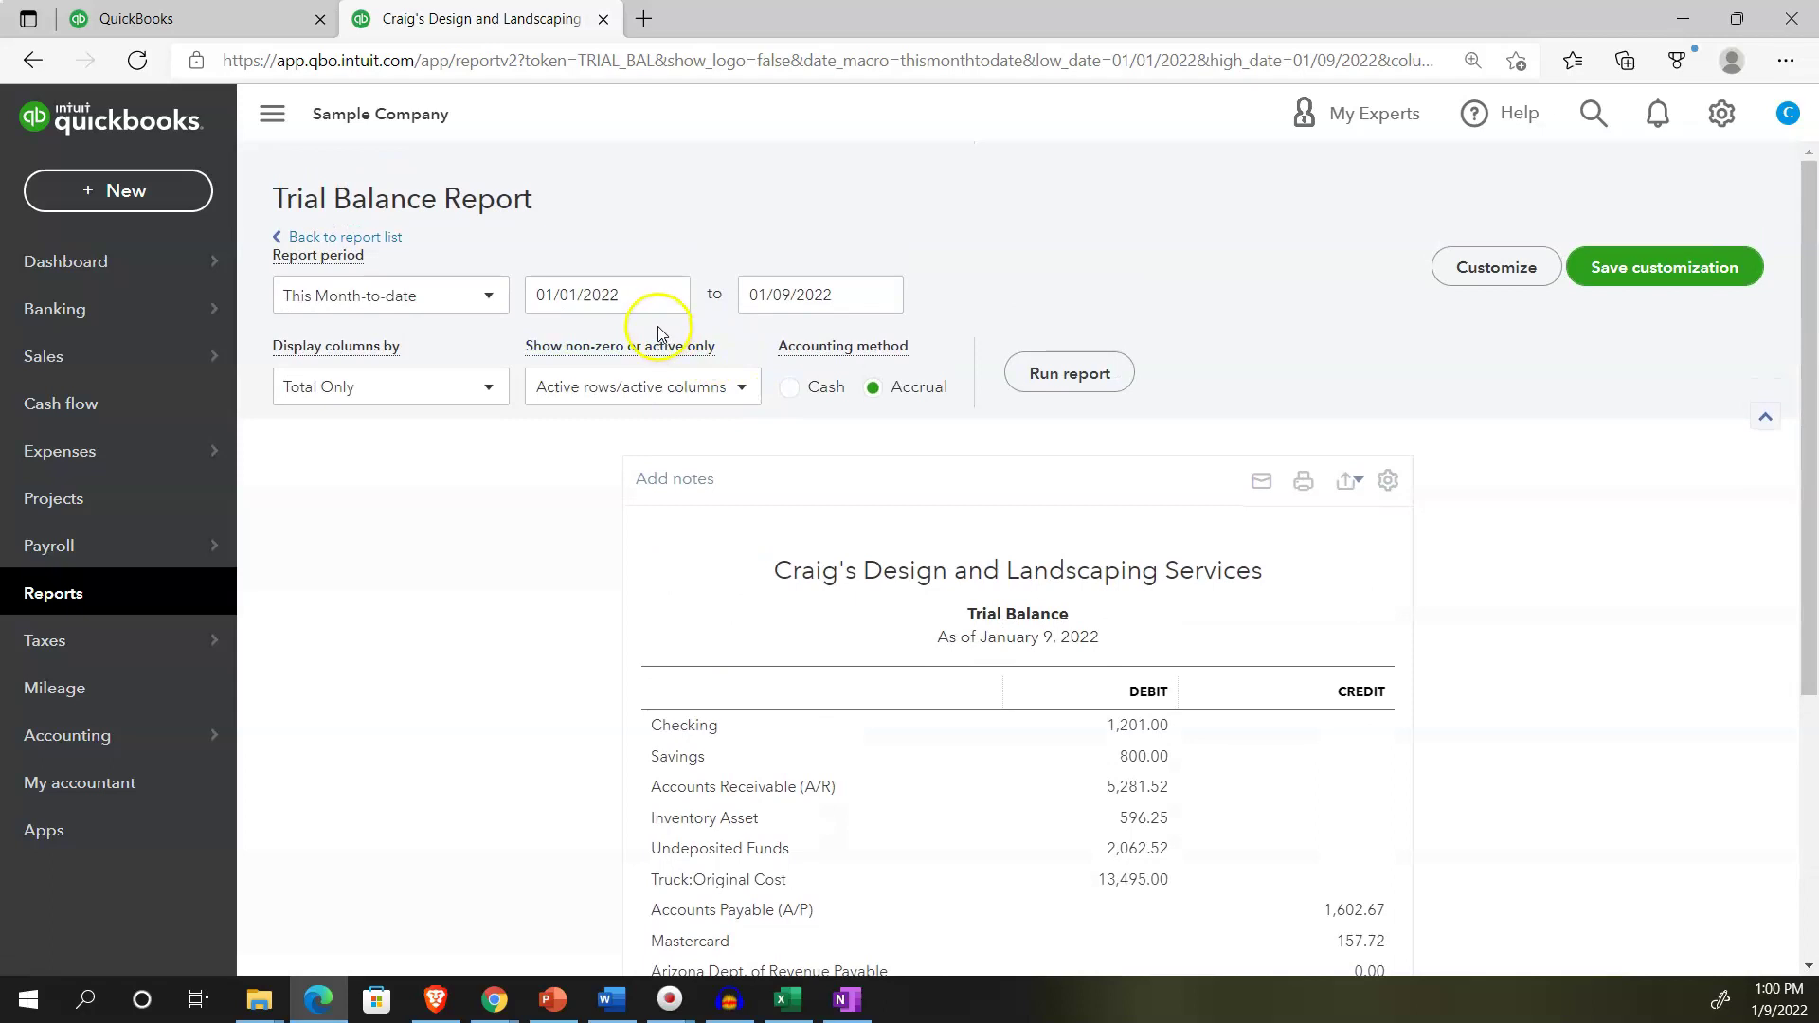
{"action": "left_click", "coordinate": [272, 114]}
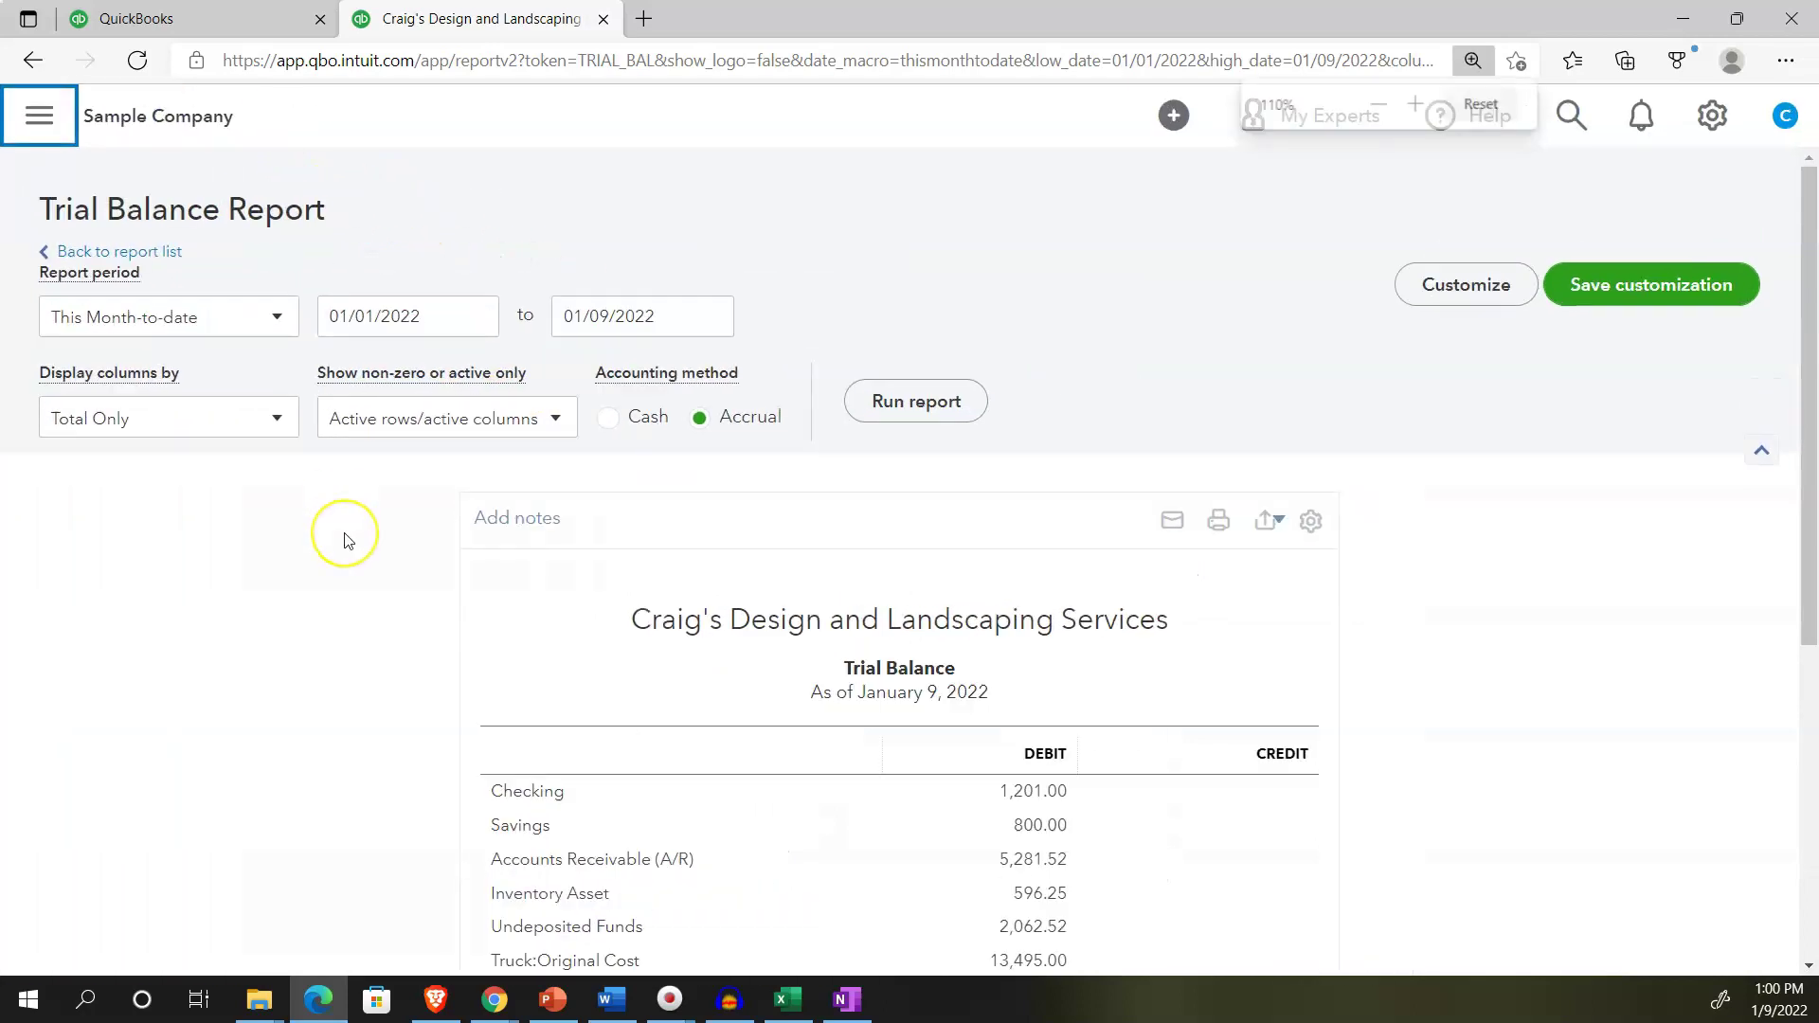
{"action": "key", "text": "ctrl+plus"}
{"action": "key", "text": "ctrl+plus"}
{"action": "scroll", "coordinate": [343, 526], "scroll_direction": "down", "scroll_amount": 3}
{"action": "scroll", "coordinate": [344, 538], "scroll_direction": "down", "scroll_amount": 4}
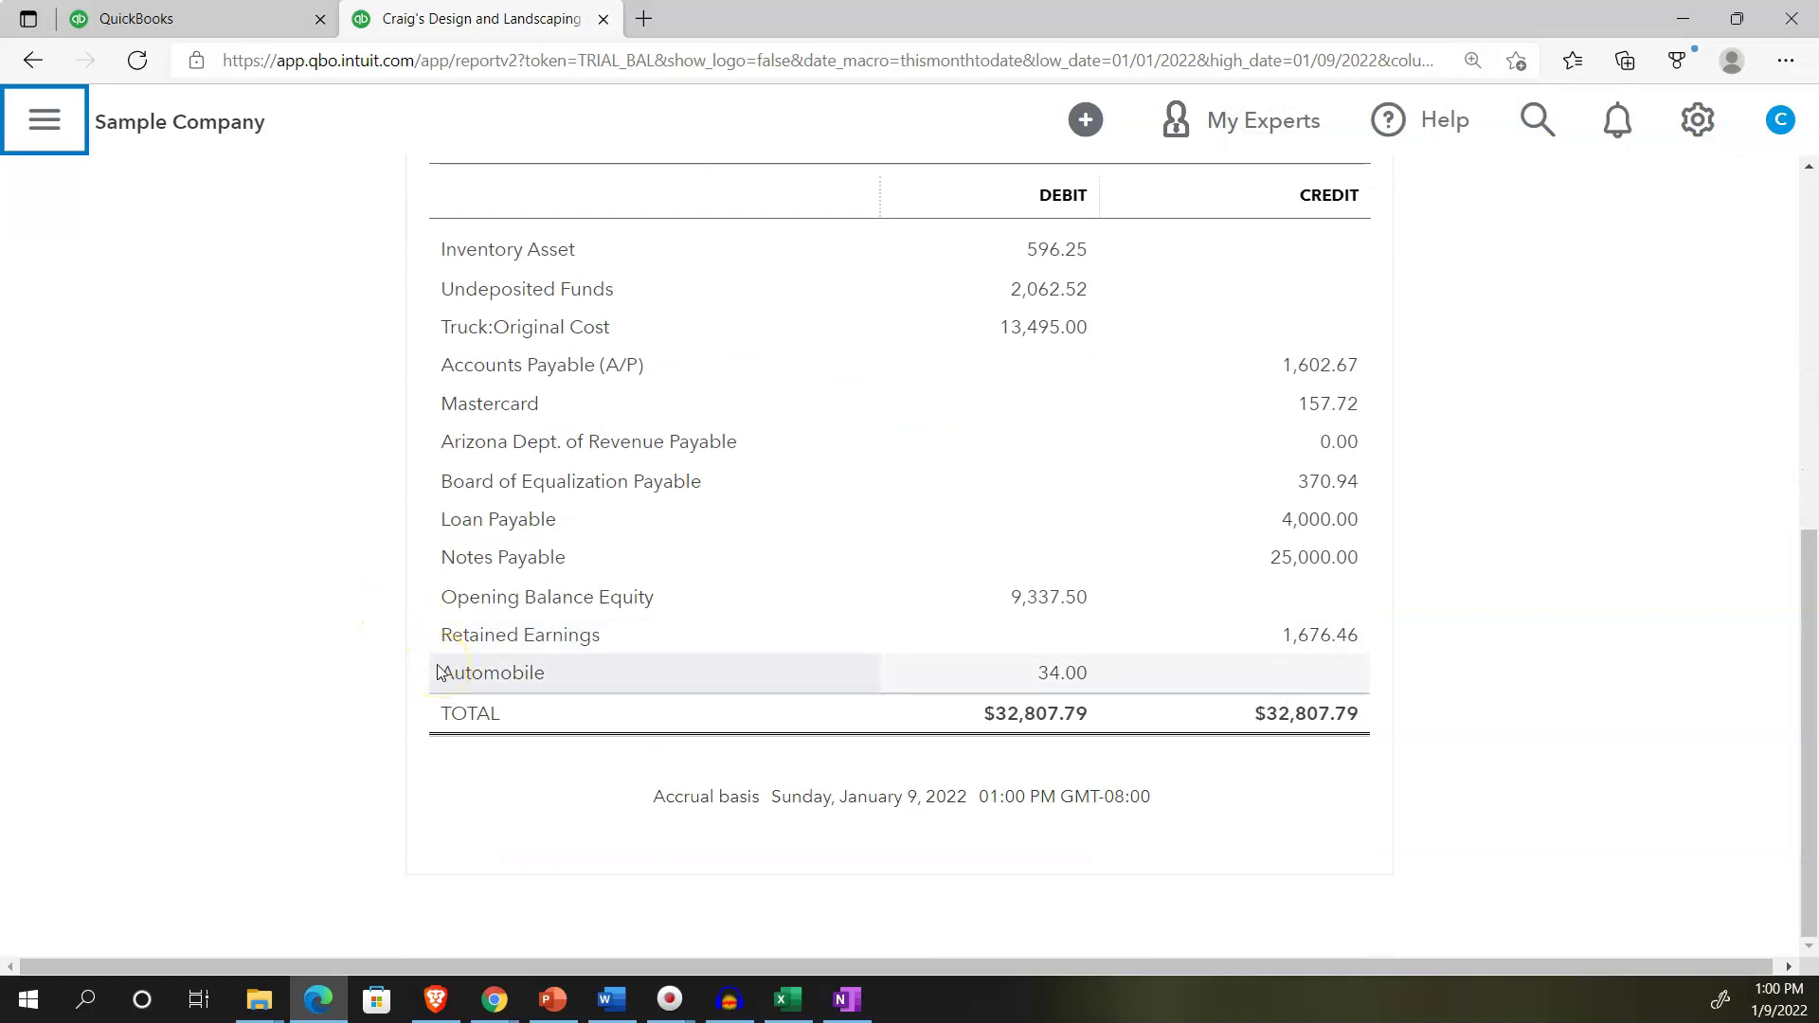
{"action": "left_click", "coordinate": [358, 658]}
{"action": "scroll", "coordinate": [359, 659], "scroll_direction": "up", "scroll_amount": 3}
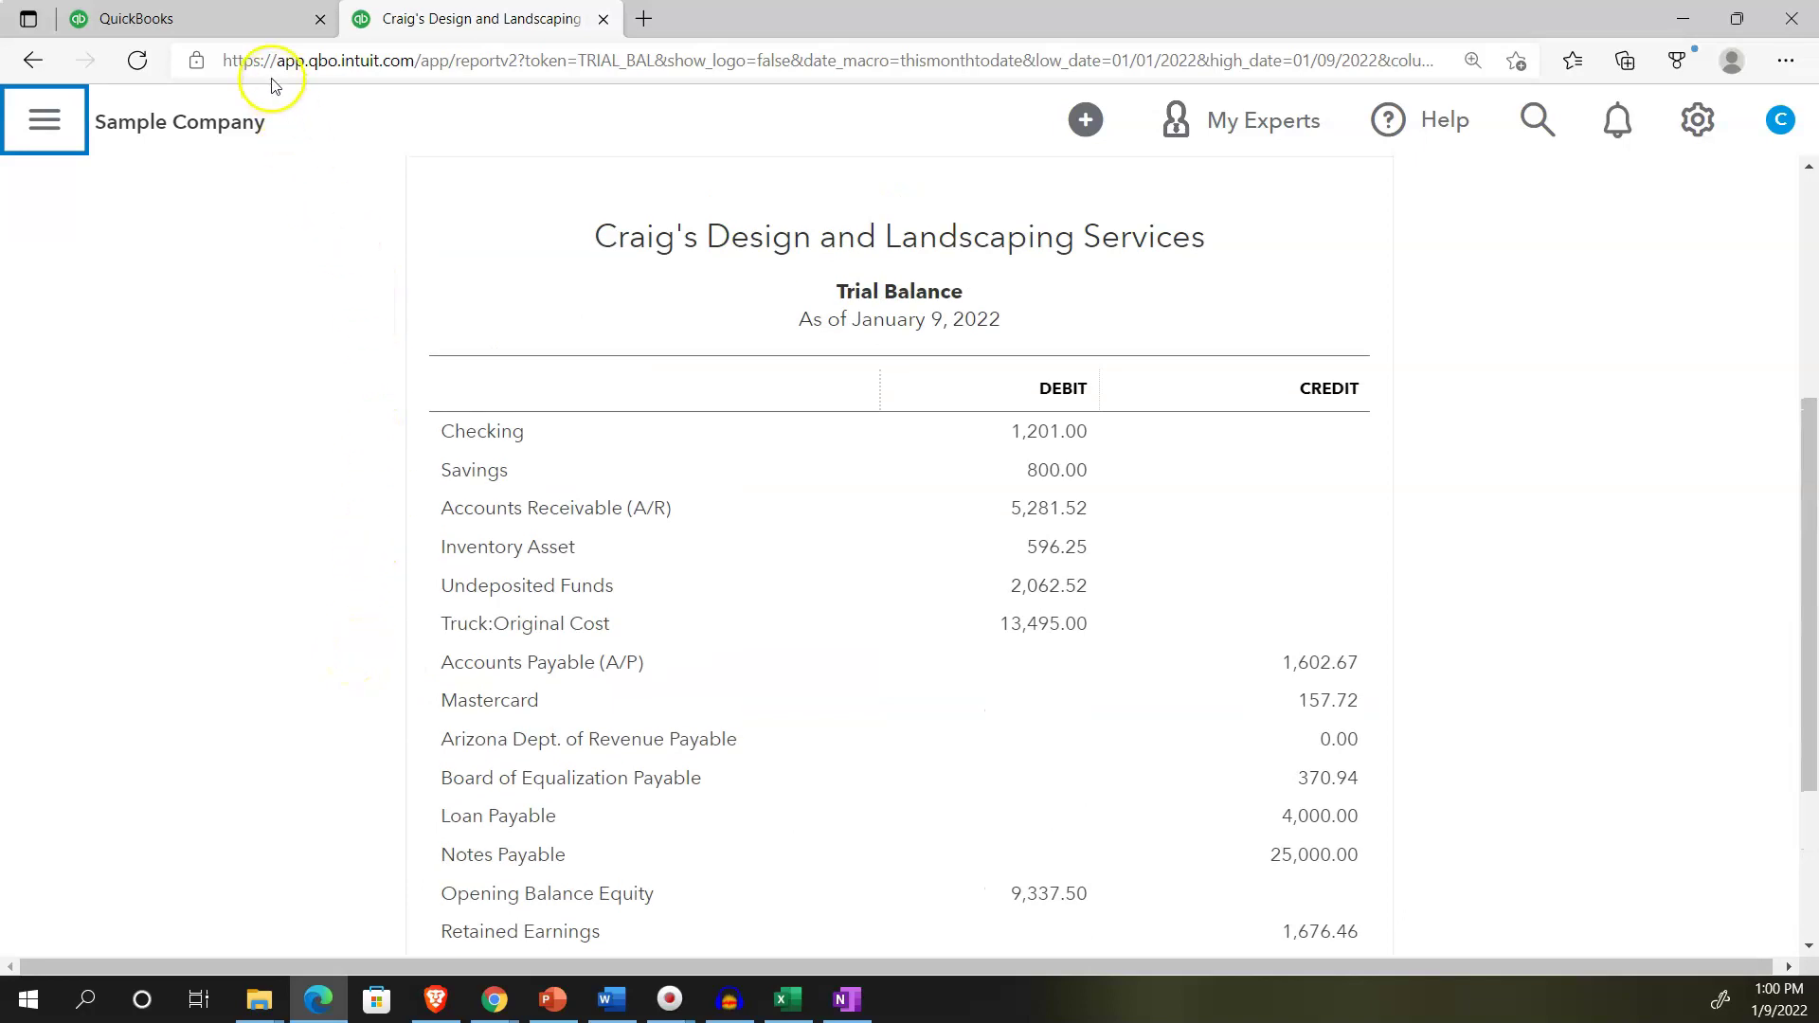
In the first tab, go to Sales > Customers and scroll down to Customer 1
{"action": "left_click", "coordinate": [244, 29]}
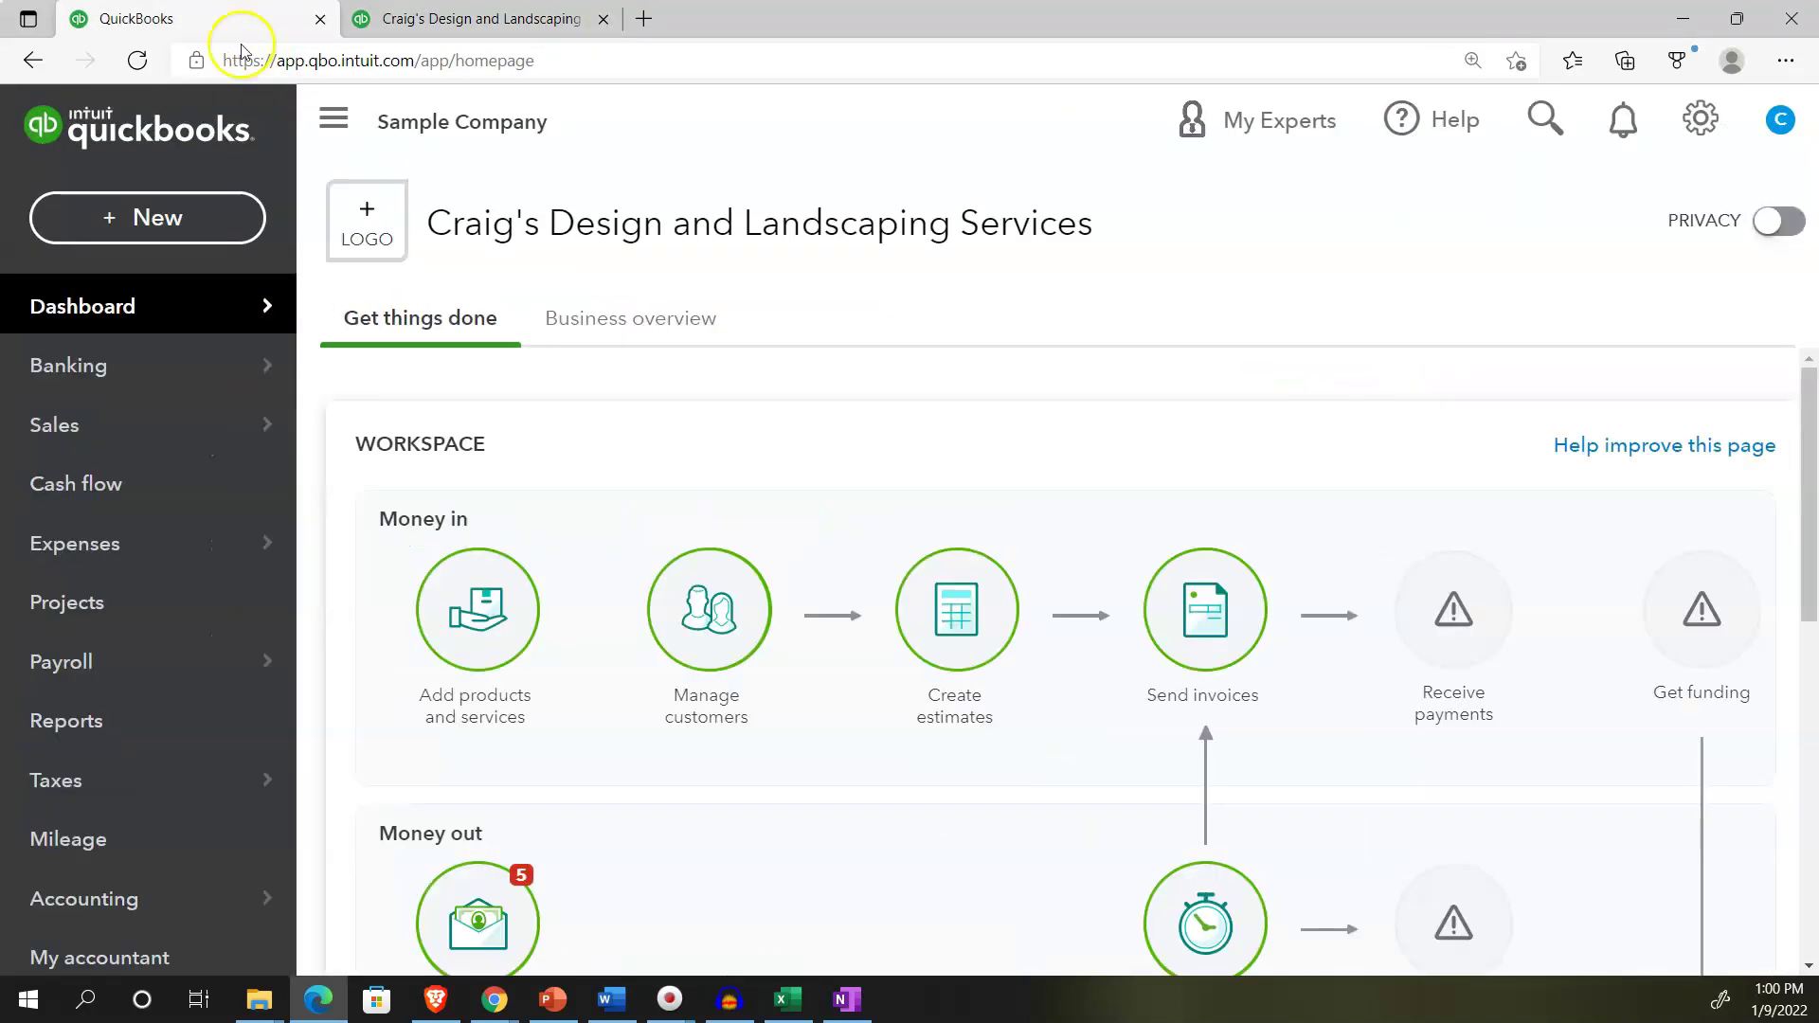
{"action": "mouse_move", "coordinate": [198, 324]}
{"action": "left_click", "coordinate": [102, 414]}
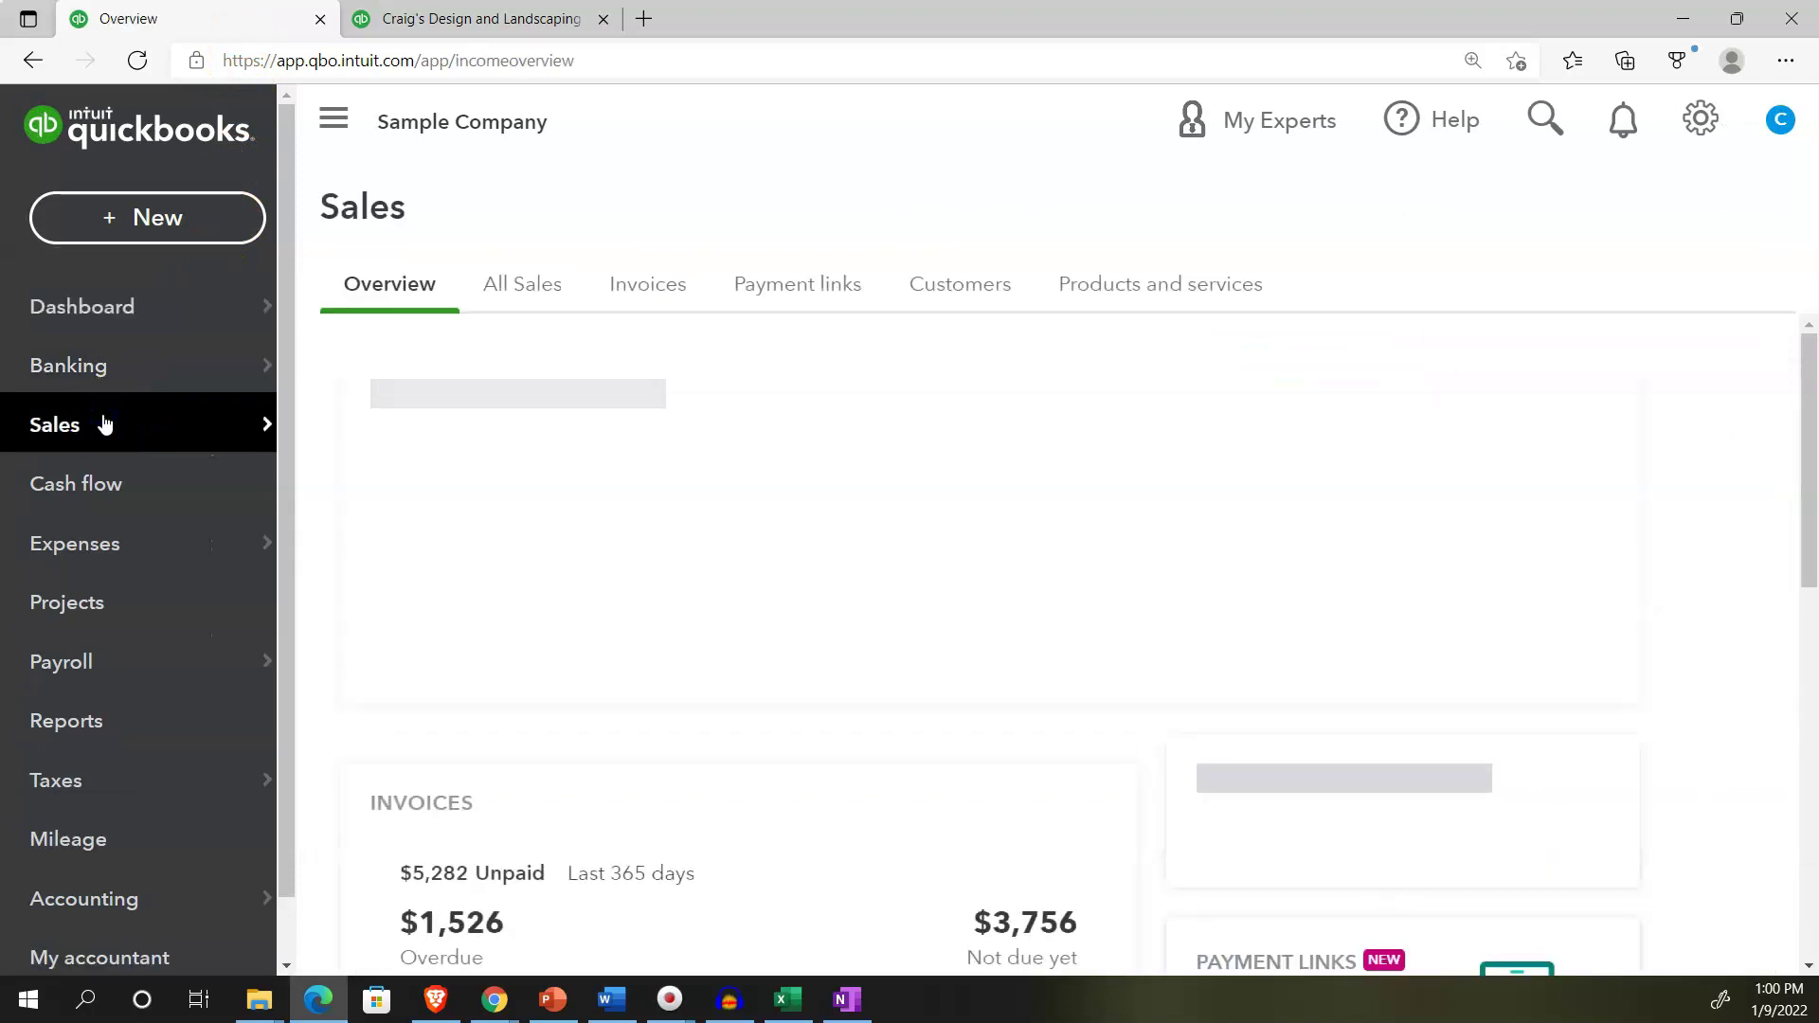
{"action": "left_click", "coordinate": [919, 284]}
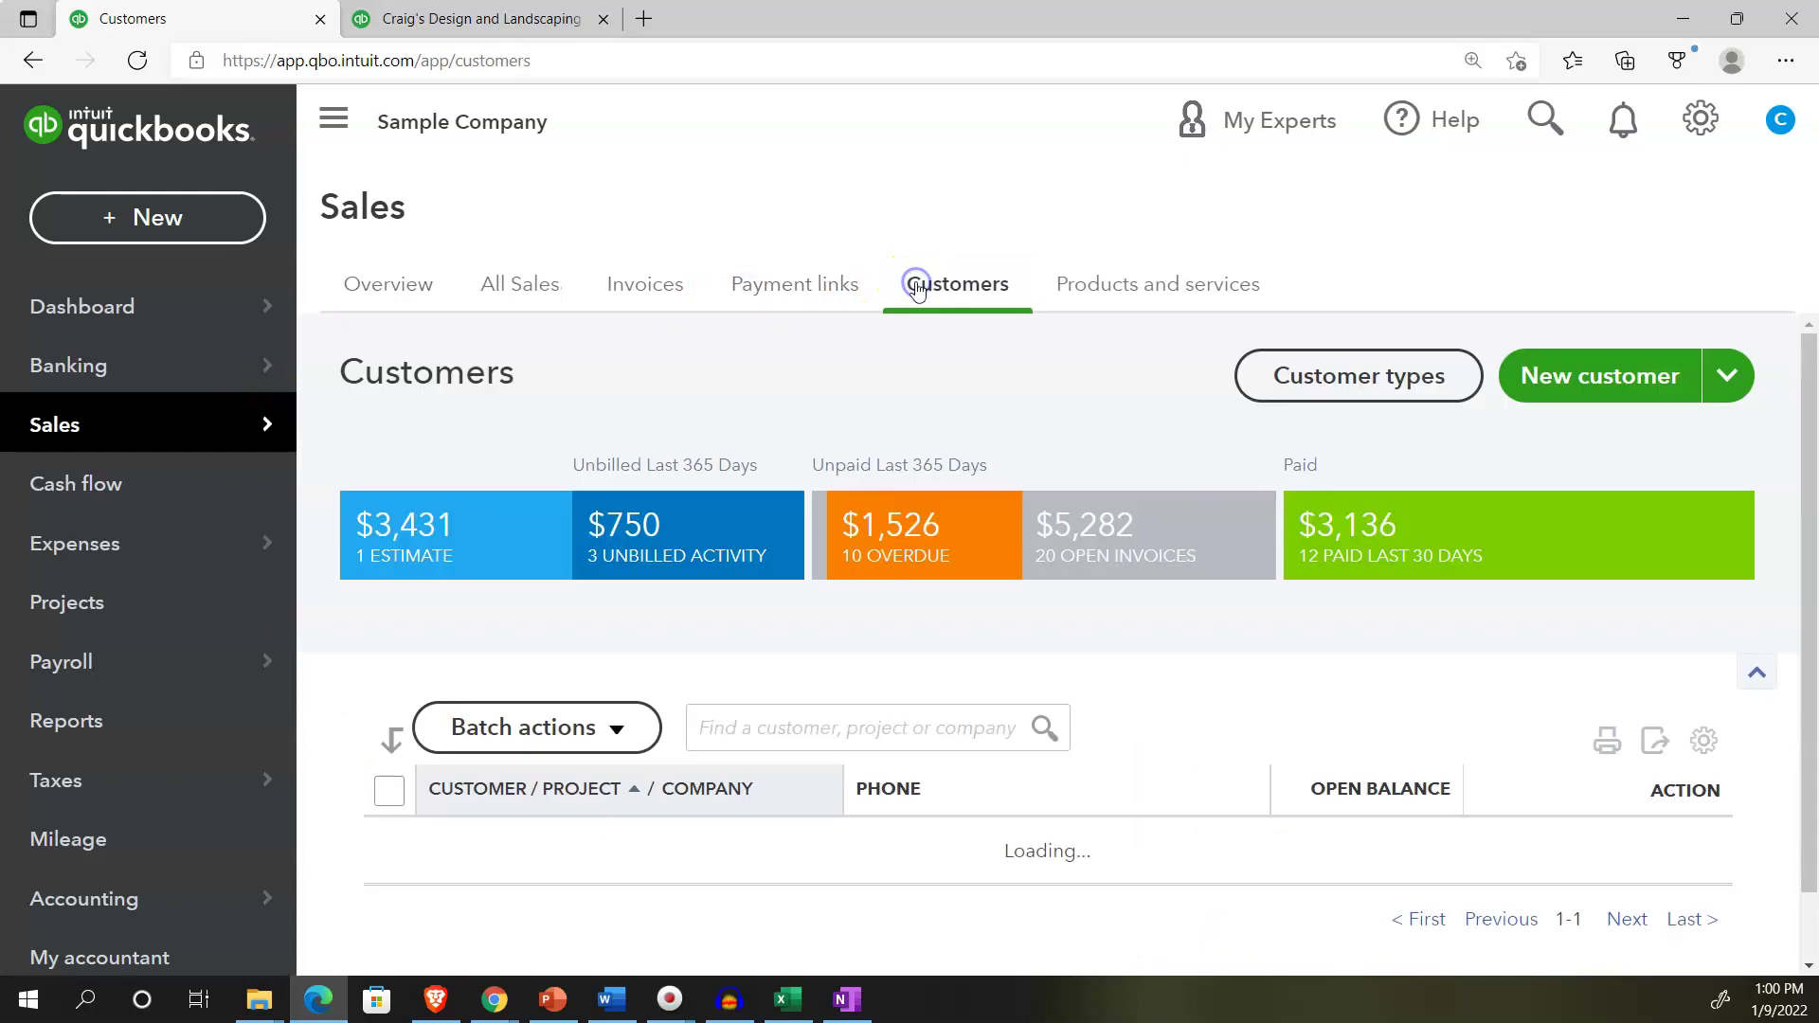
{"action": "left_click", "coordinate": [334, 118]}
{"action": "scroll", "coordinate": [452, 372], "scroll_direction": "down", "scroll_amount": 6}
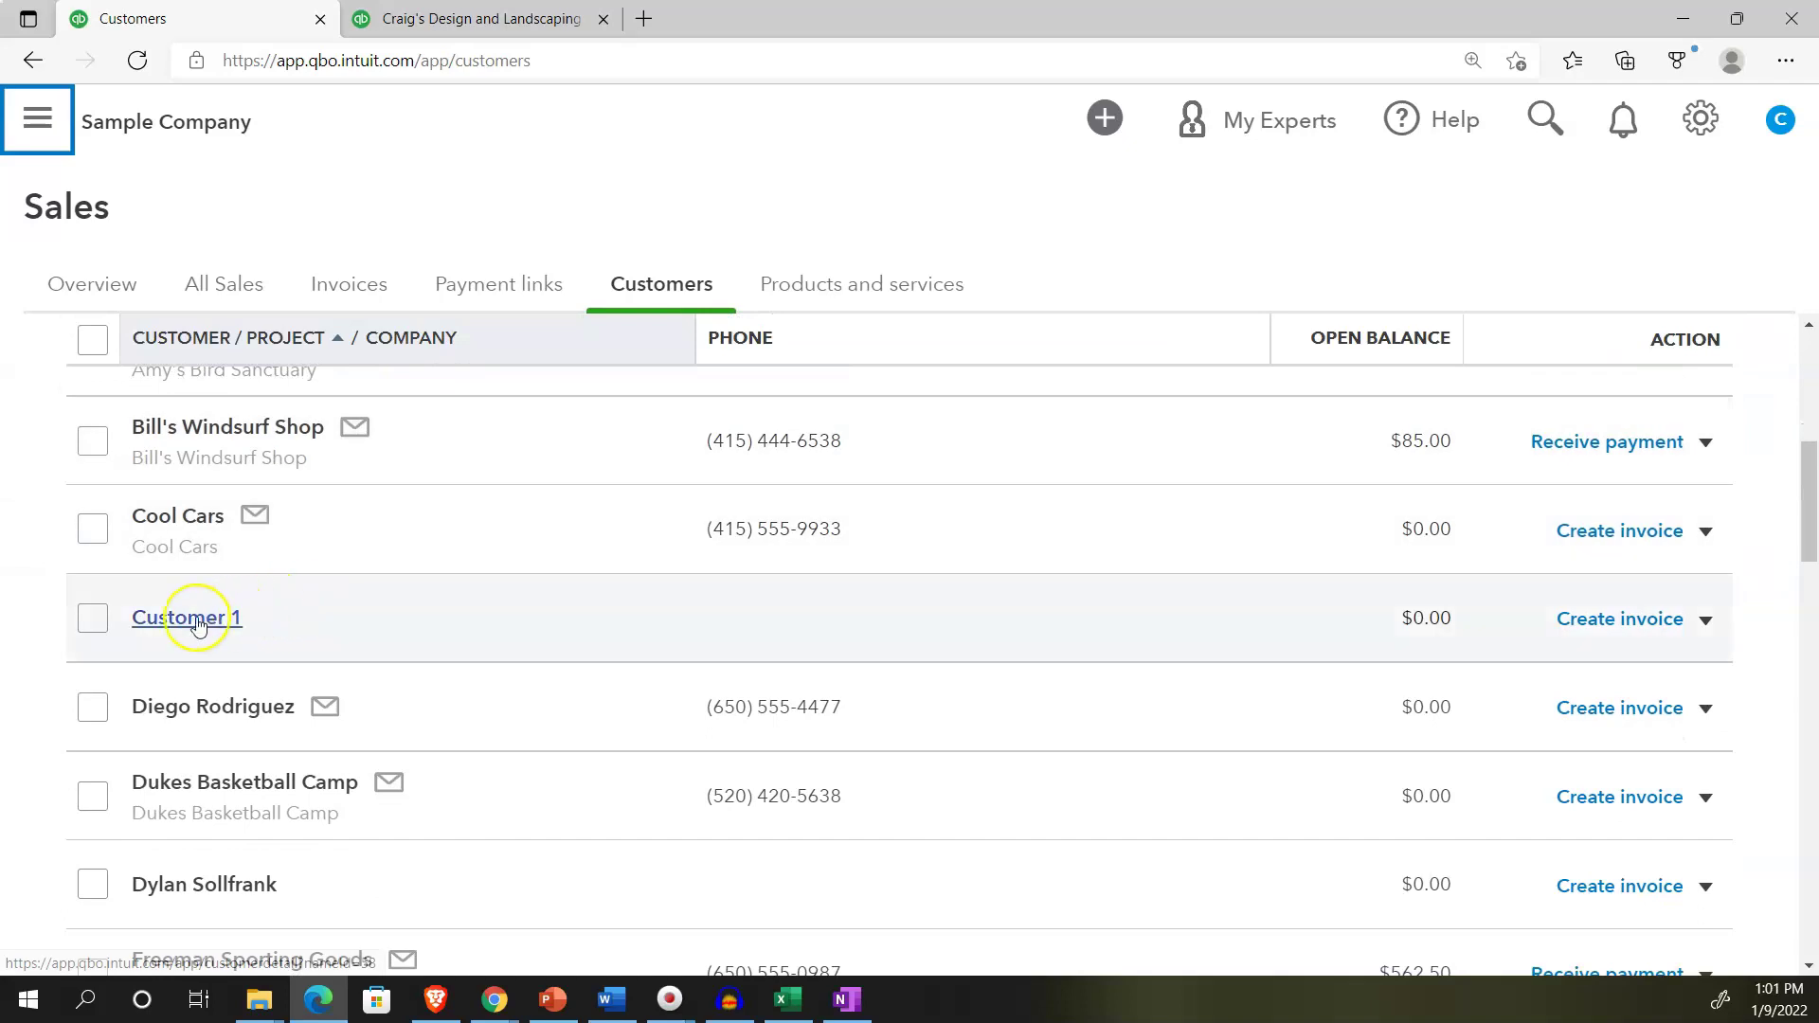
From Customer 1's details, open the Update status dialog for estimate 1001
{"action": "left_click", "coordinate": [197, 626]}
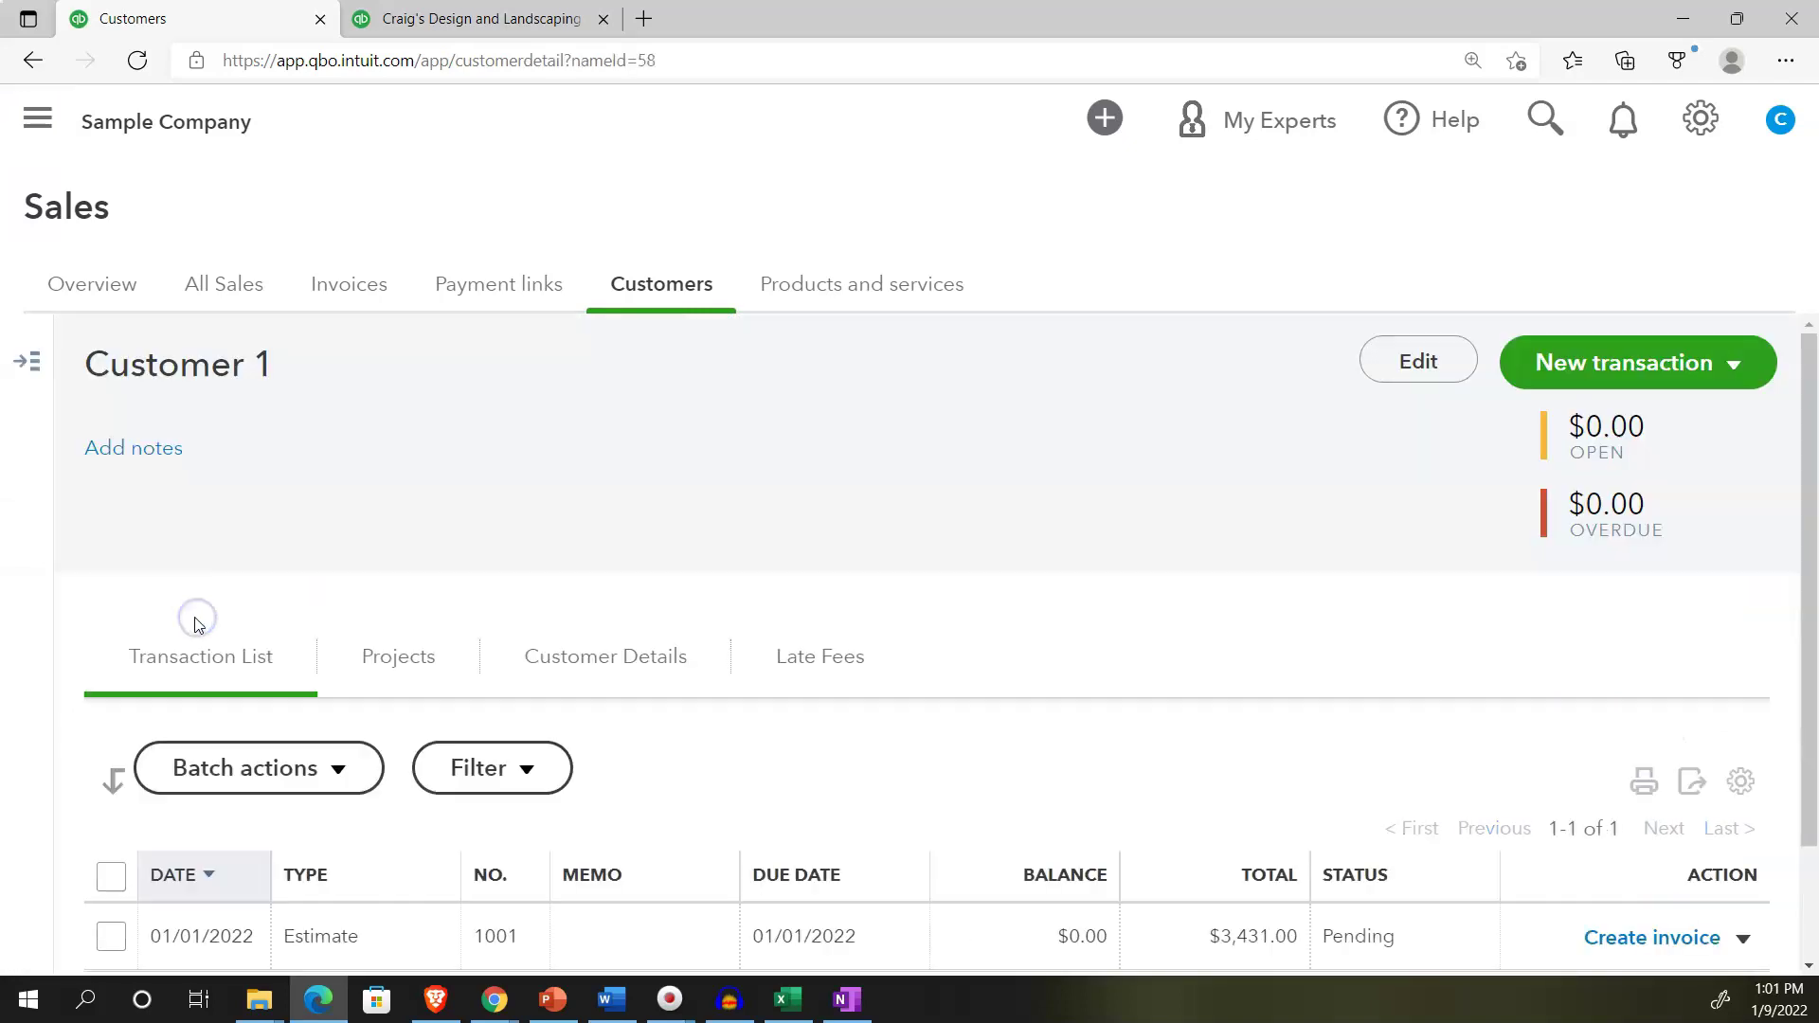
{"action": "scroll", "coordinate": [346, 599], "scroll_direction": "down", "scroll_amount": 1}
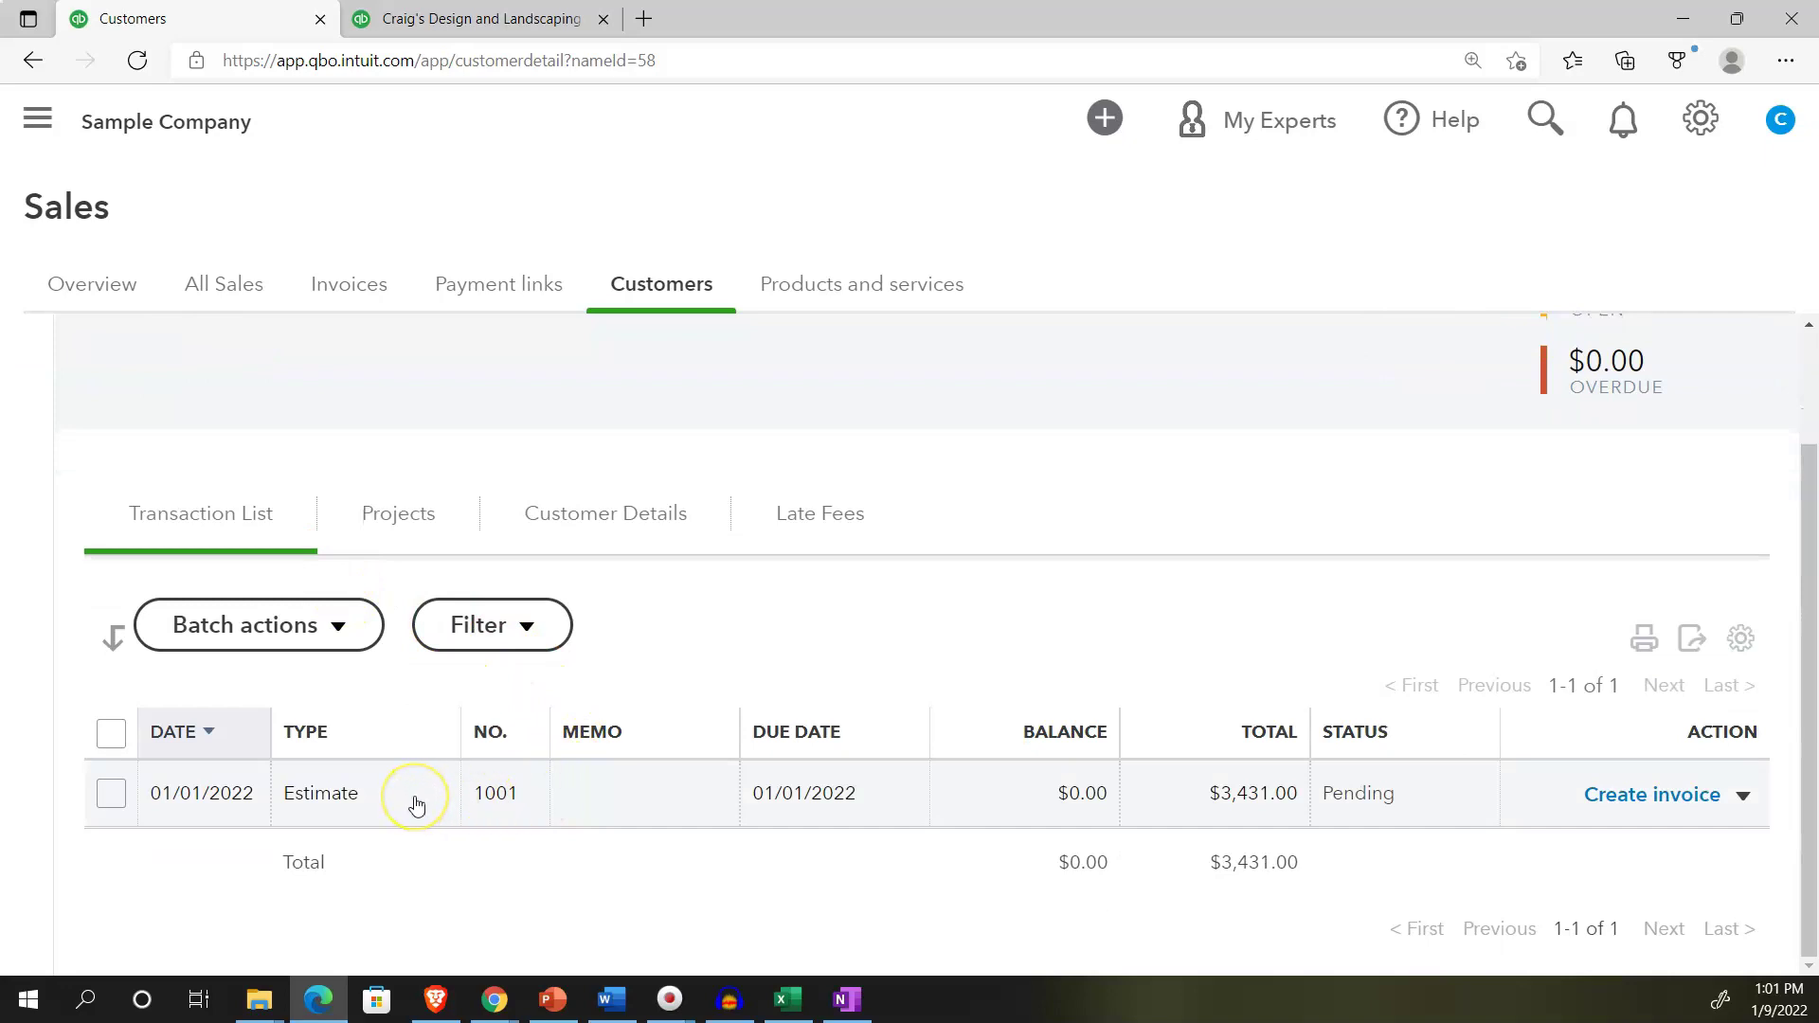
{"action": "left_click", "coordinate": [1743, 796]}
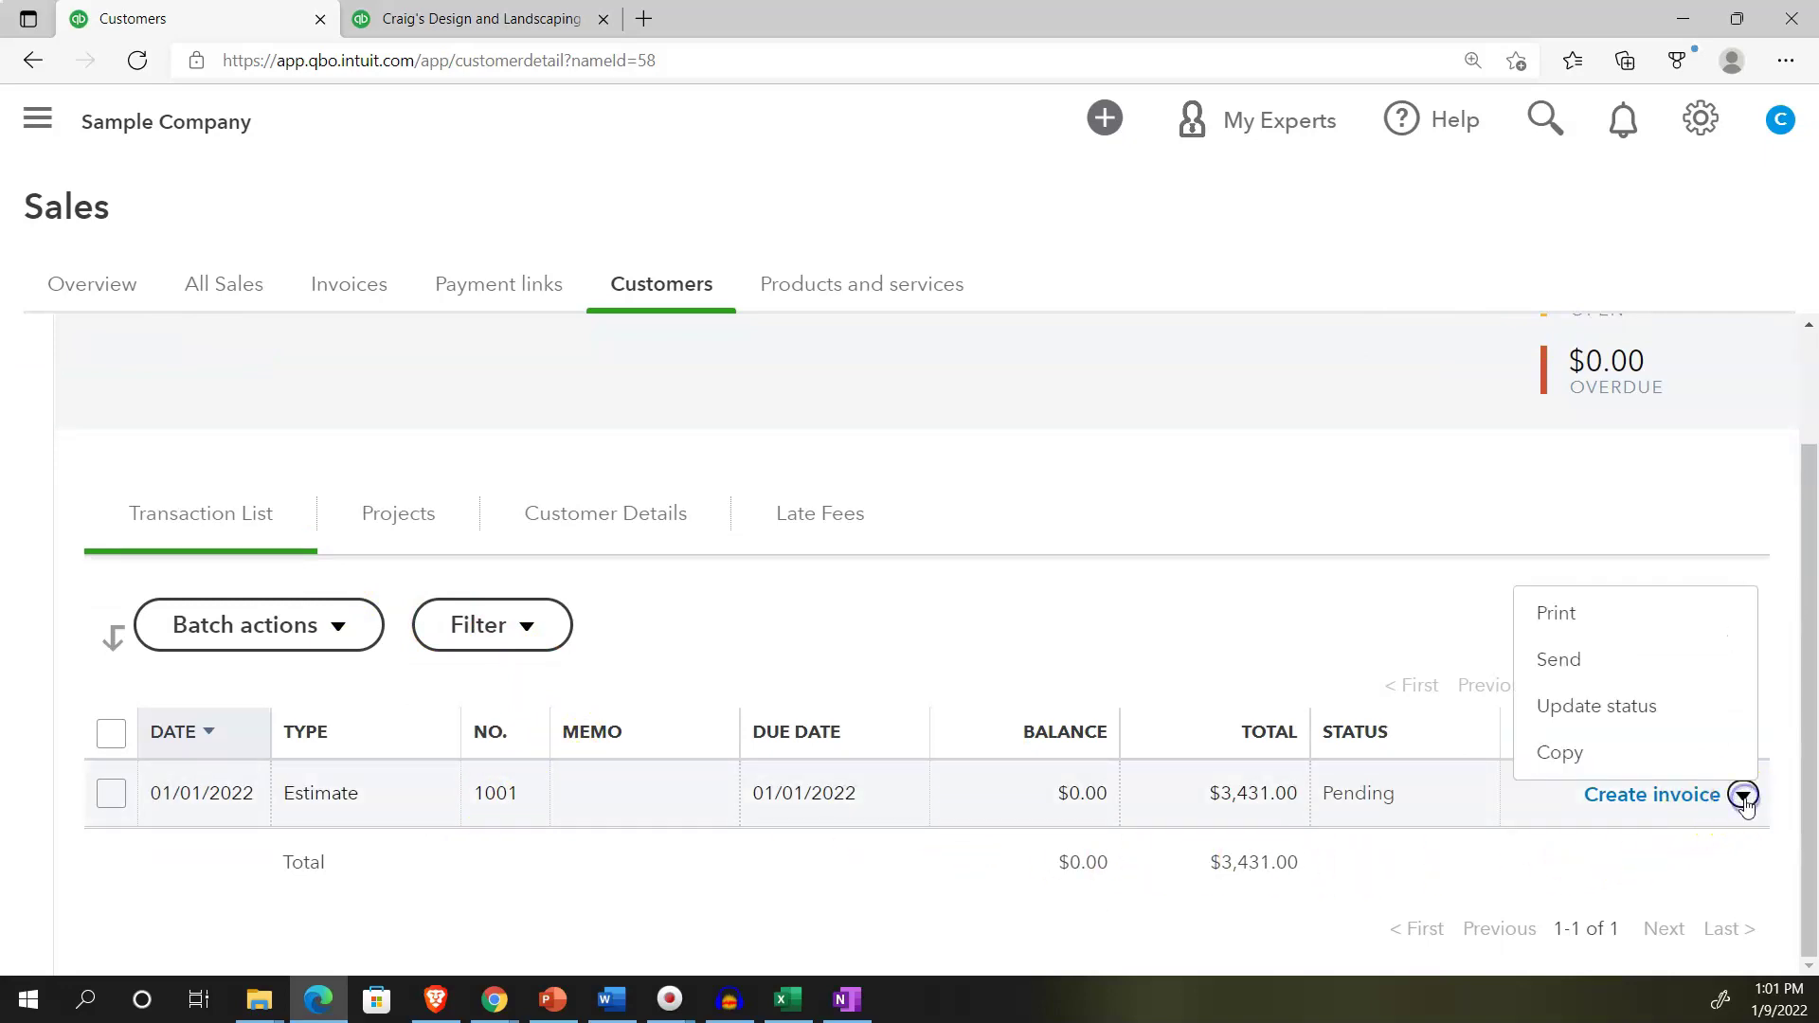
{"action": "left_click", "coordinate": [1630, 724]}
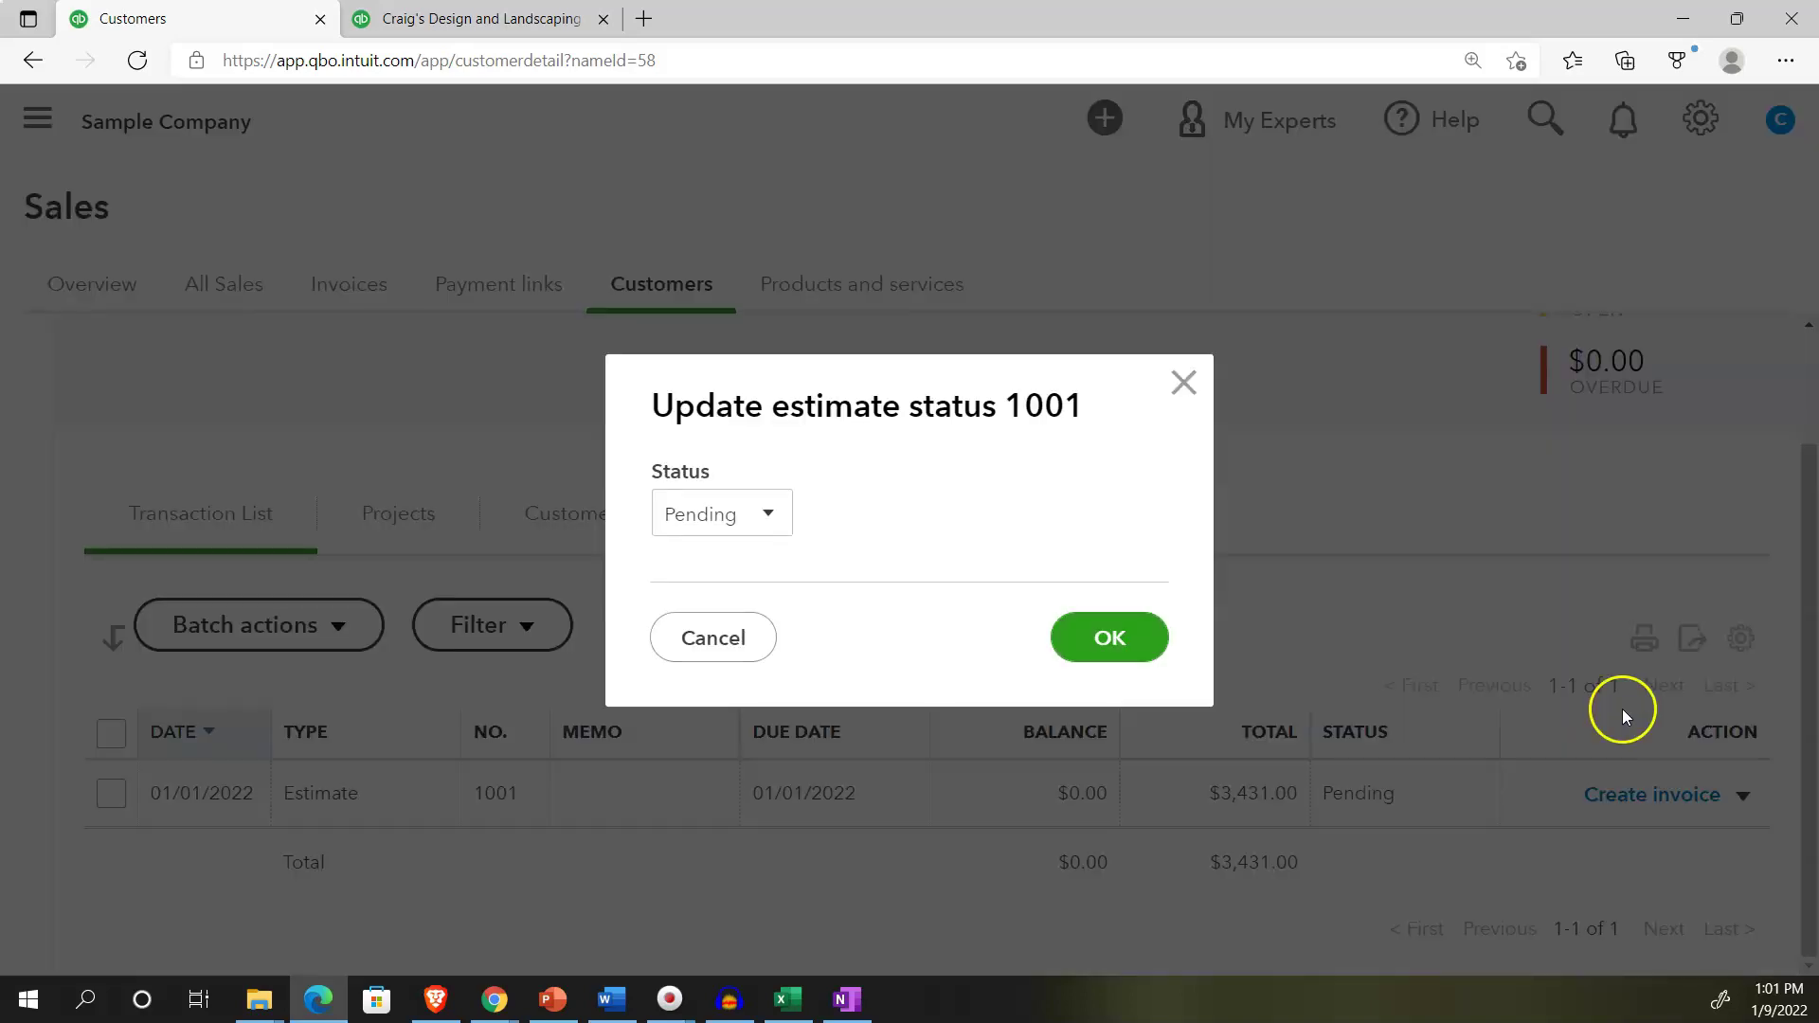
Set estimate 1001's status to Rejected and confirm the change
{"action": "left_click", "coordinate": [773, 514]}
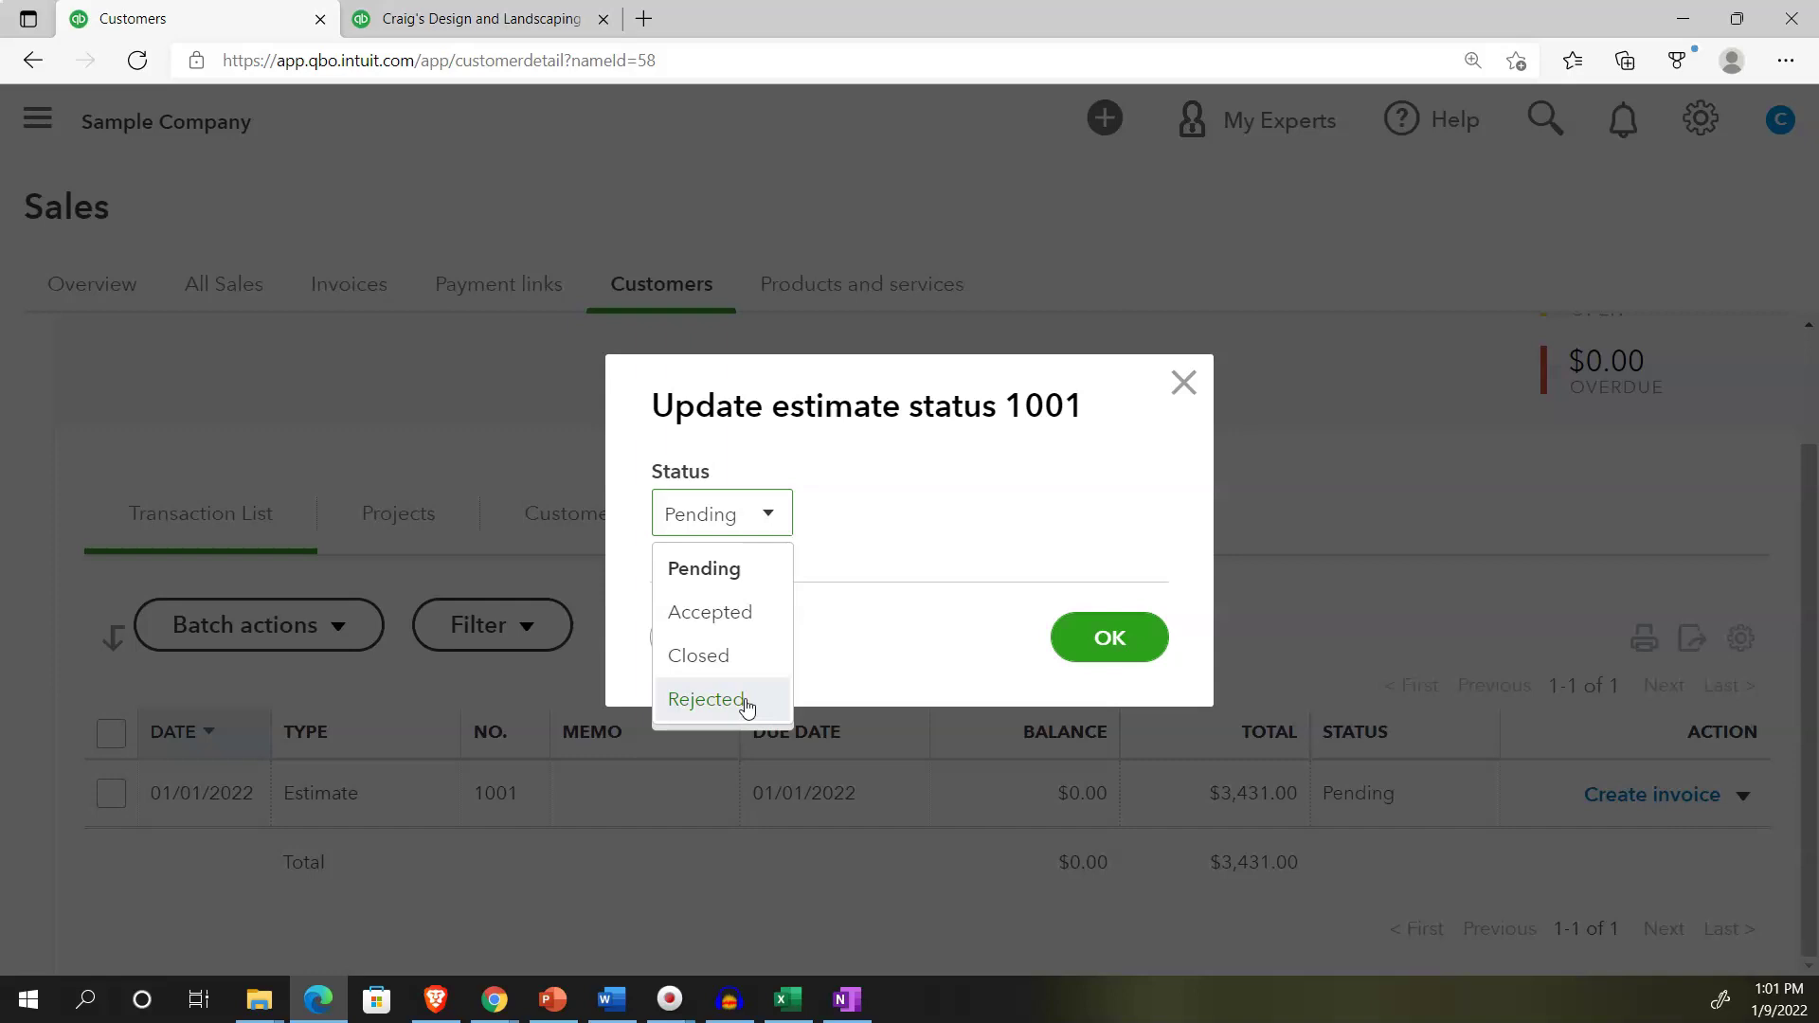
{"action": "left_click", "coordinate": [746, 703]}
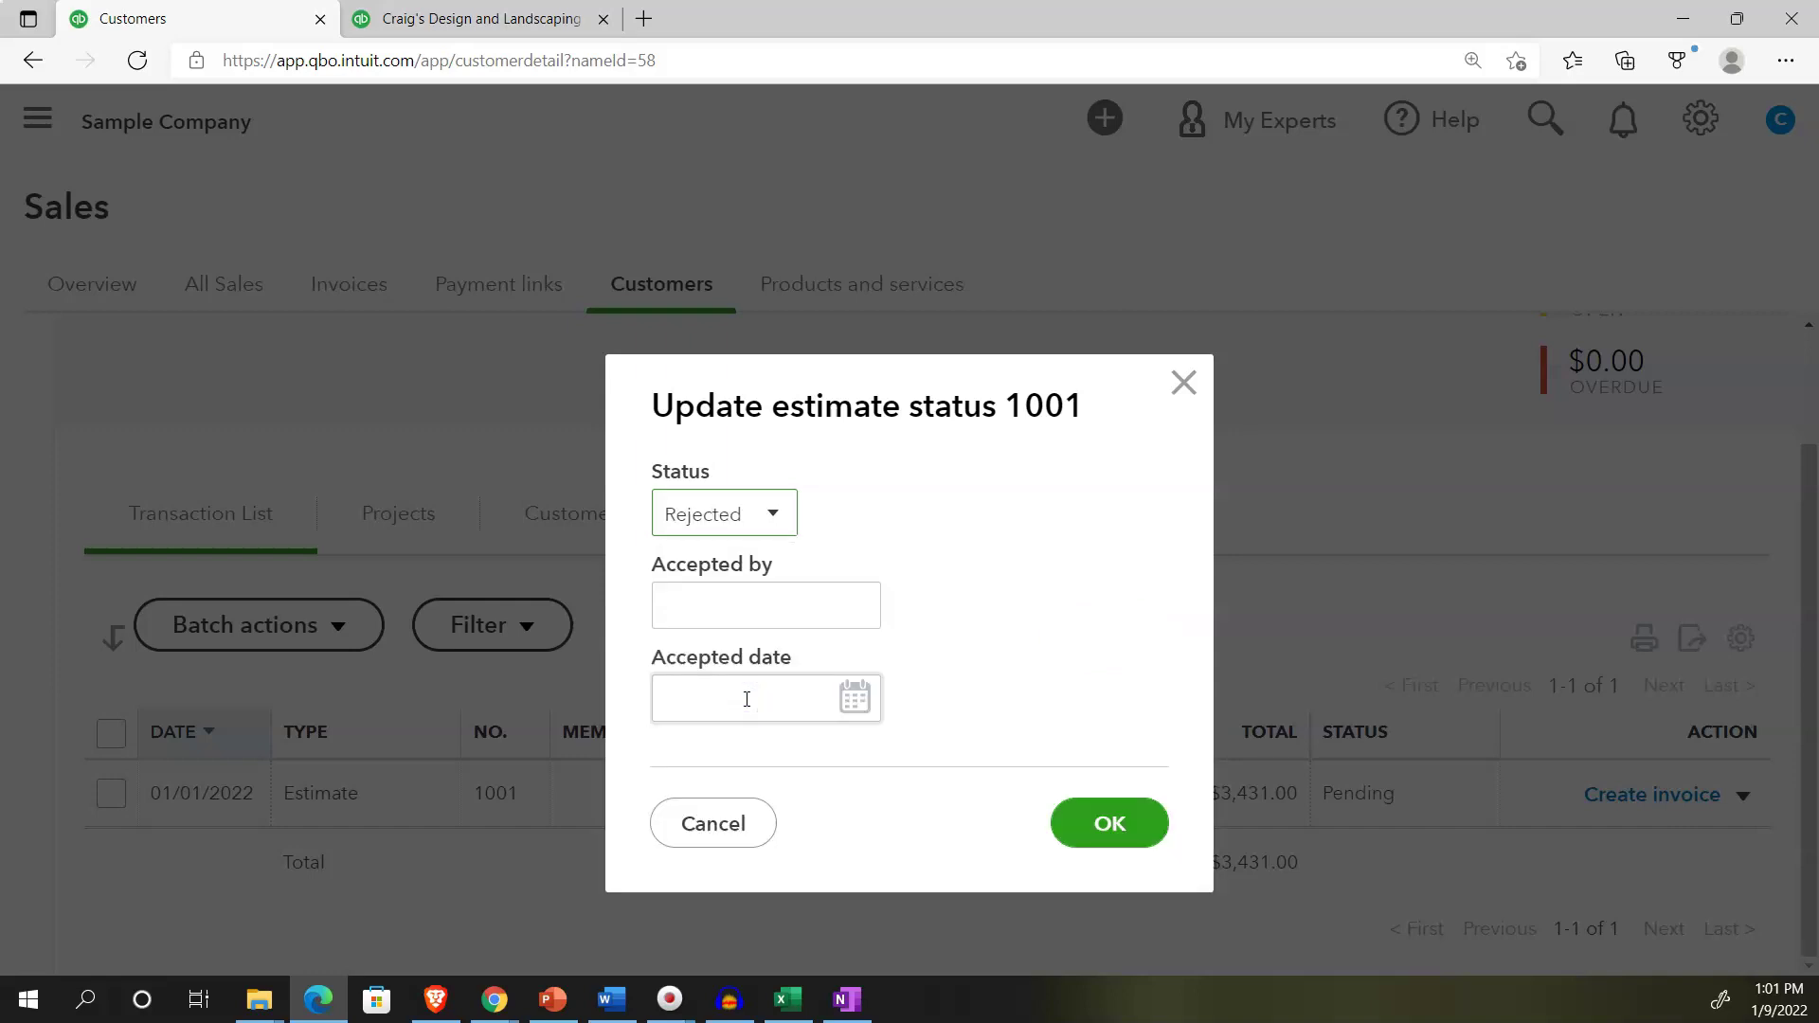
{"action": "key", "text": "Return"}
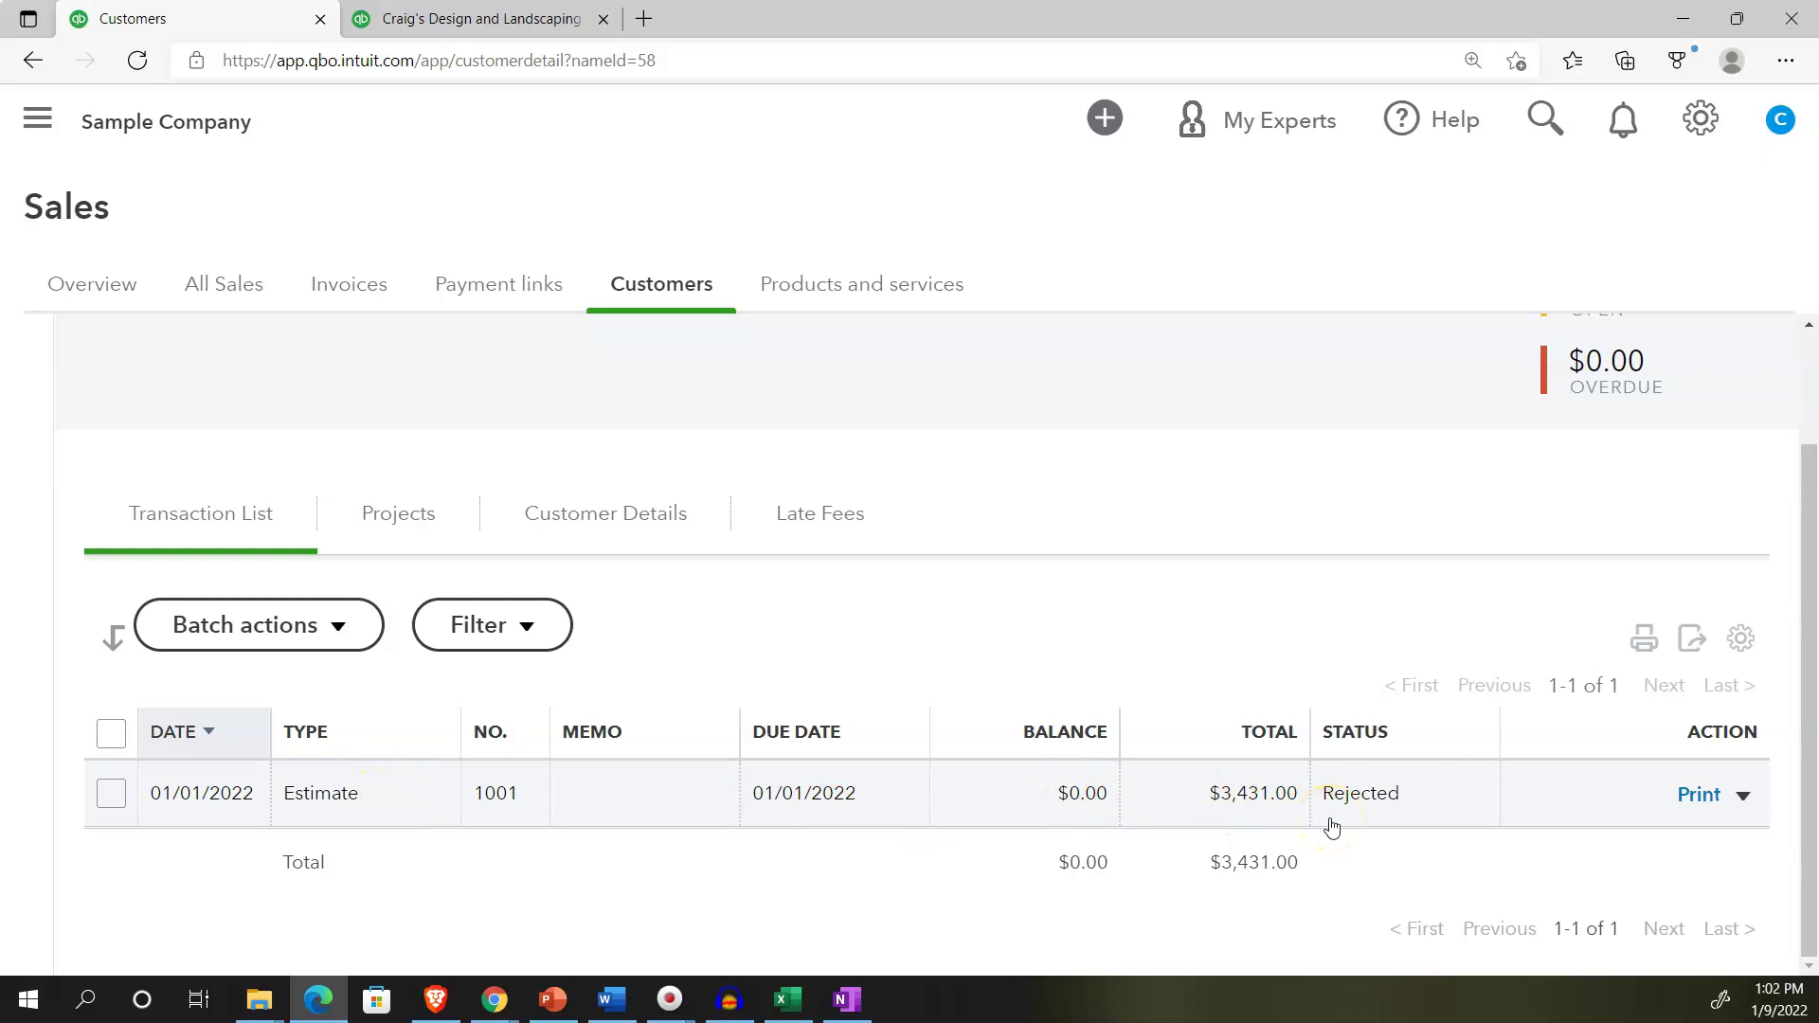
Expand the navigation, view the New transaction choices, then dismiss them and collapse the sidebar
{"action": "left_click", "coordinate": [37, 118]}
{"action": "left_click", "coordinate": [100, 227]}
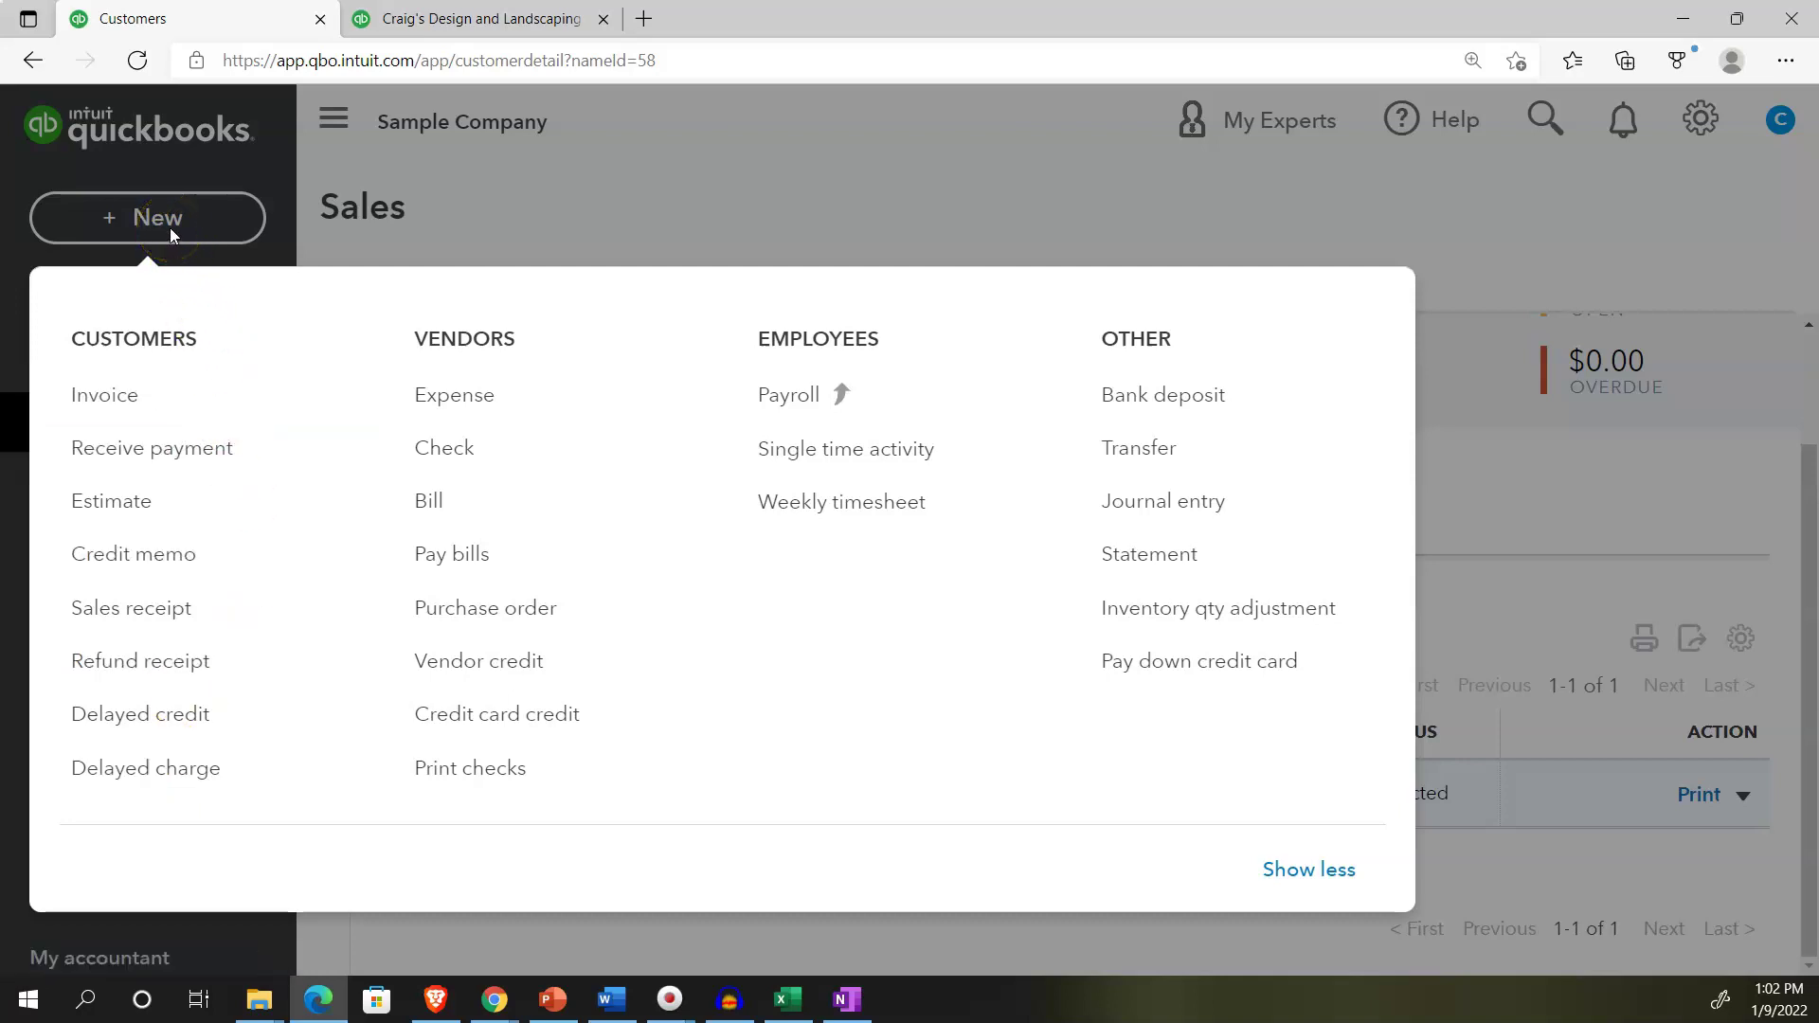
{"action": "left_click", "coordinate": [169, 228]}
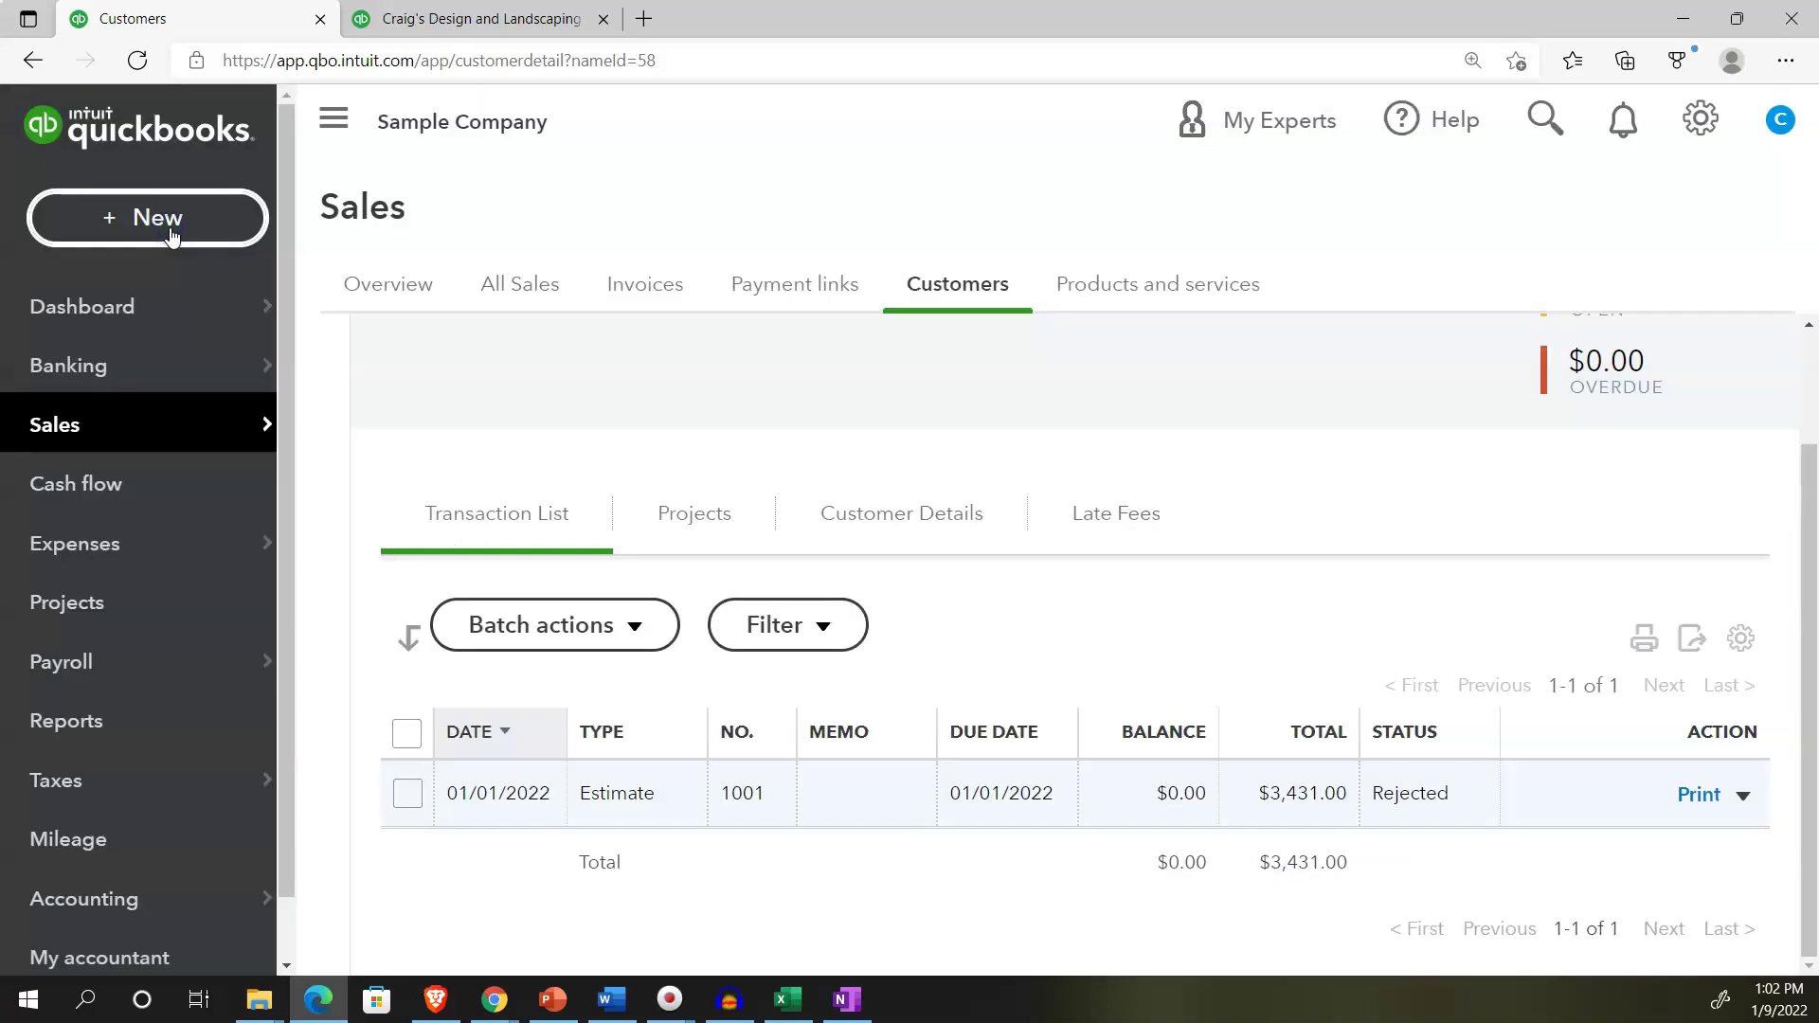
{"action": "left_click", "coordinate": [327, 118]}
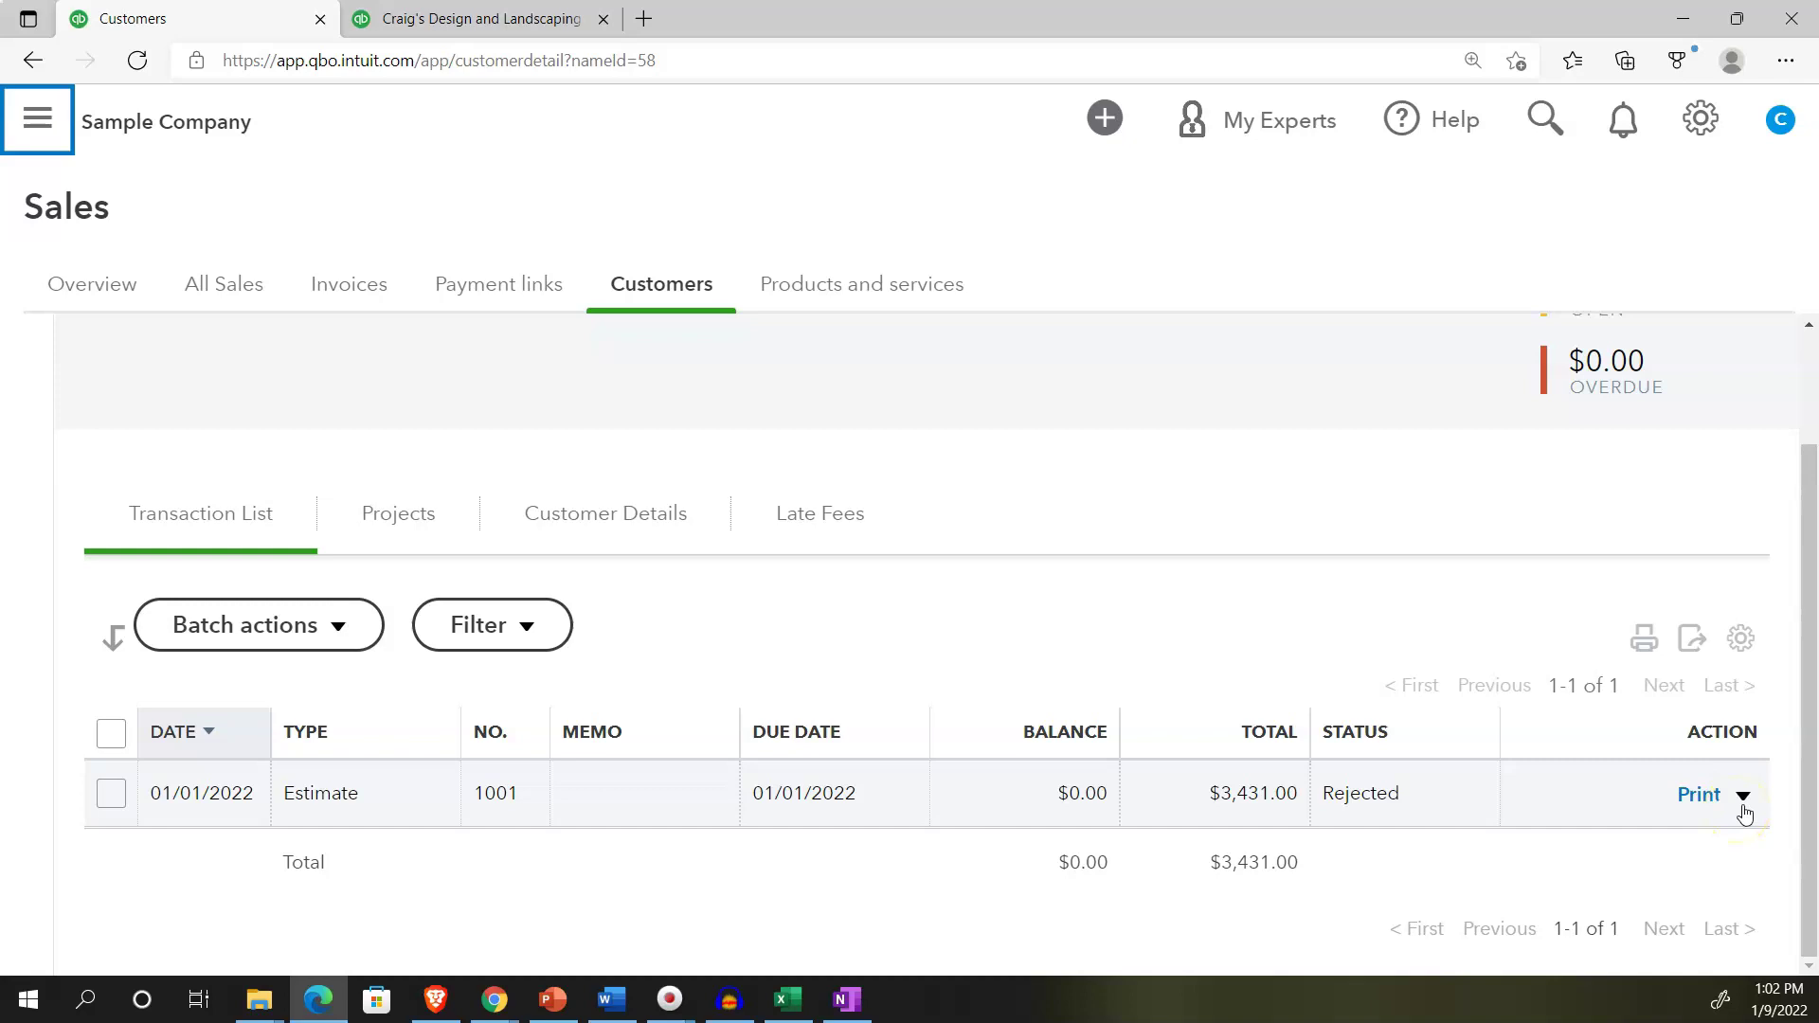
Reopen estimate 1001's status update and change it from Rejected to Accepted
{"action": "left_click", "coordinate": [1743, 797]}
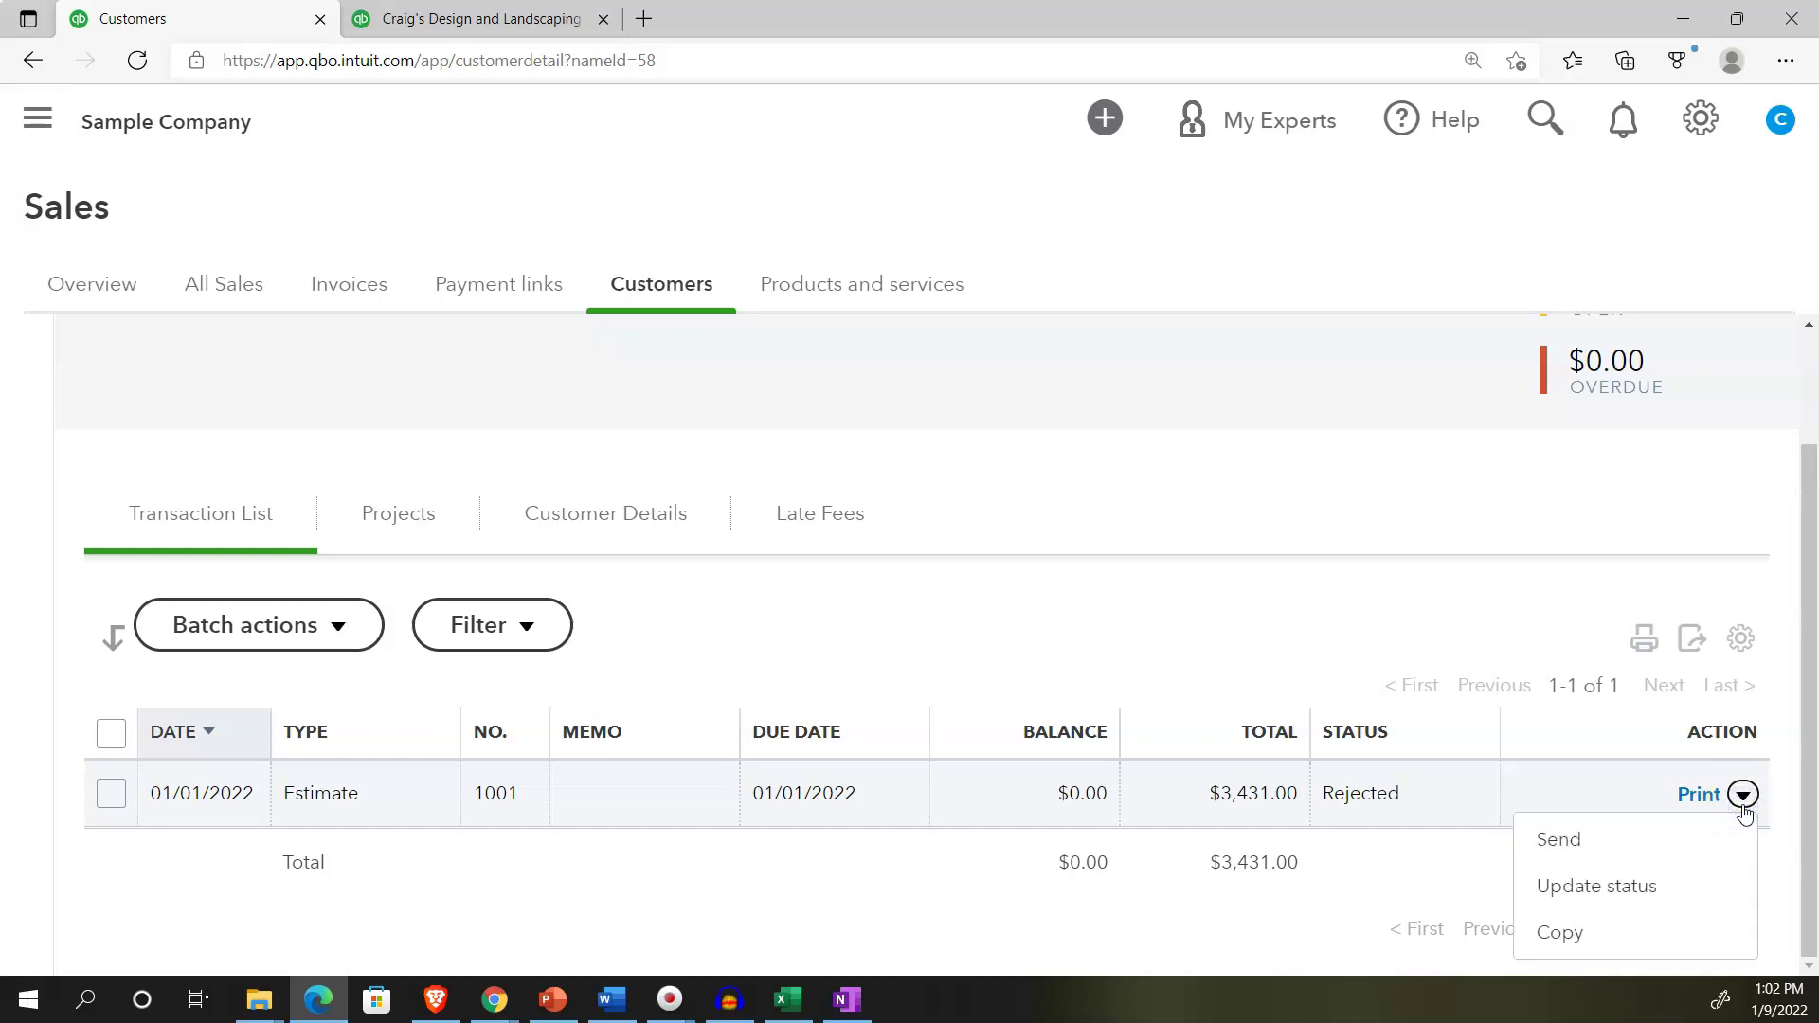
{"action": "left_click", "coordinate": [1646, 883]}
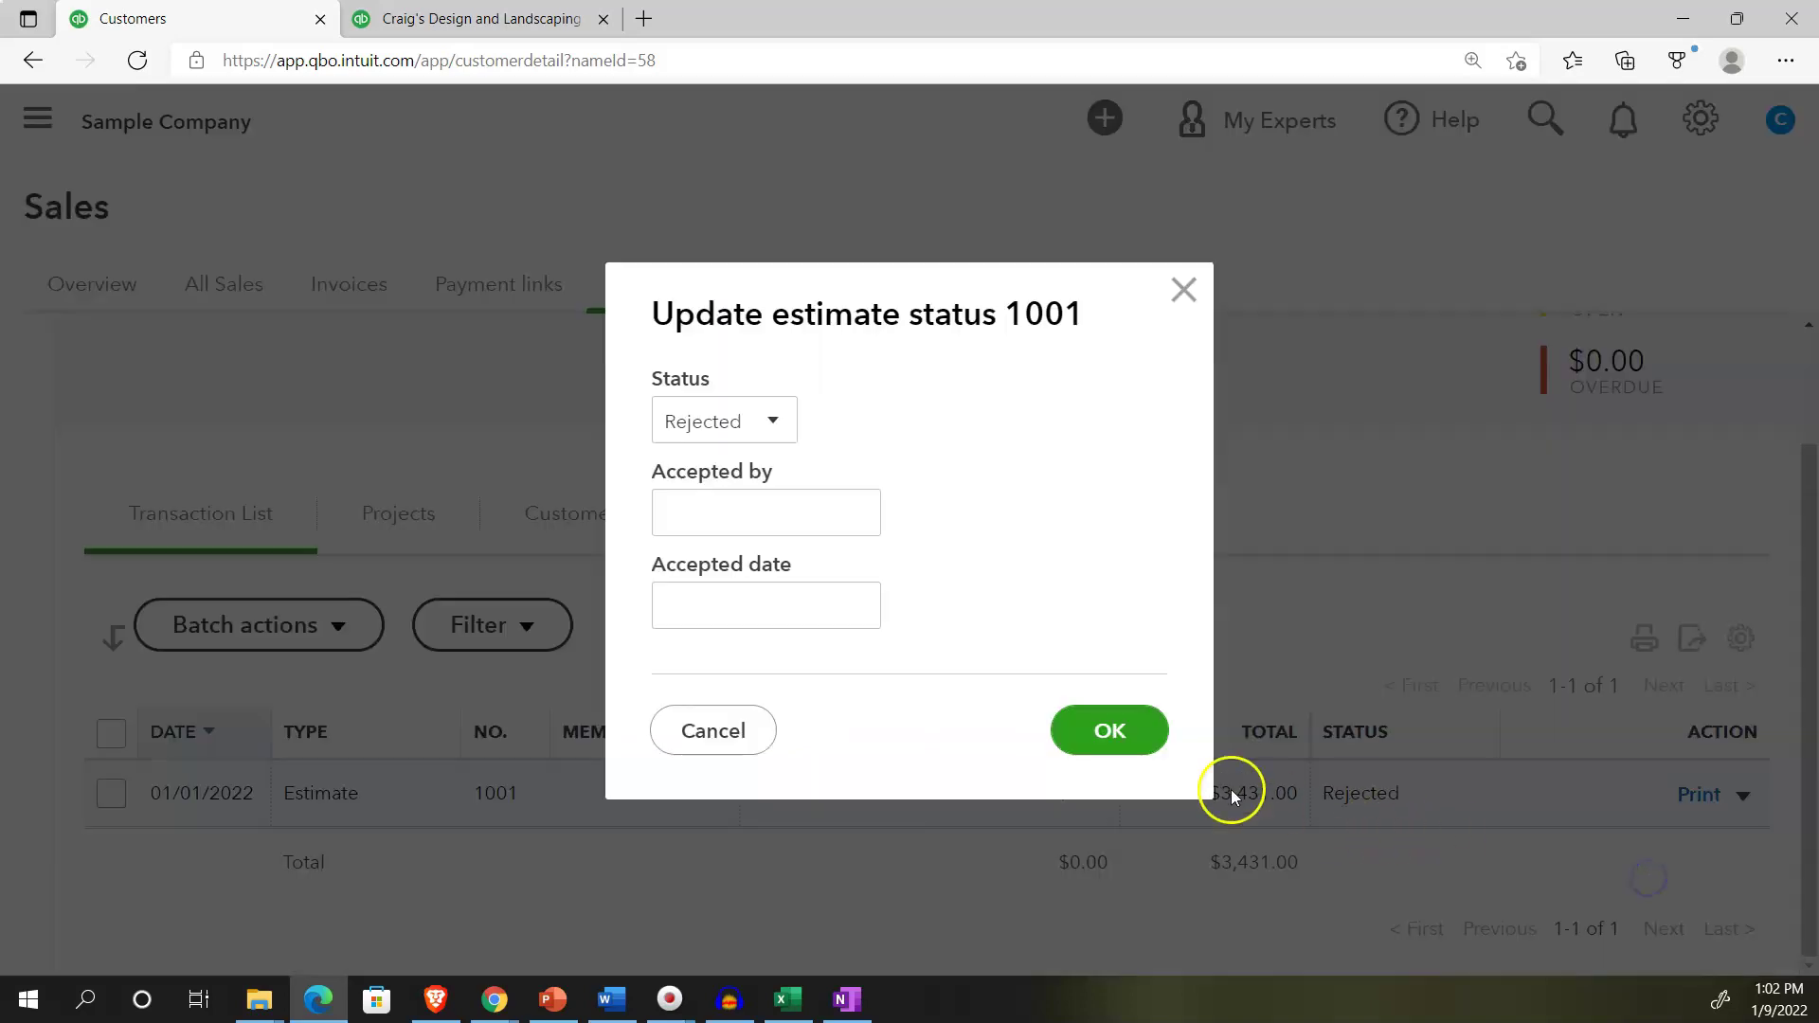
{"action": "left_click", "coordinate": [772, 421]}
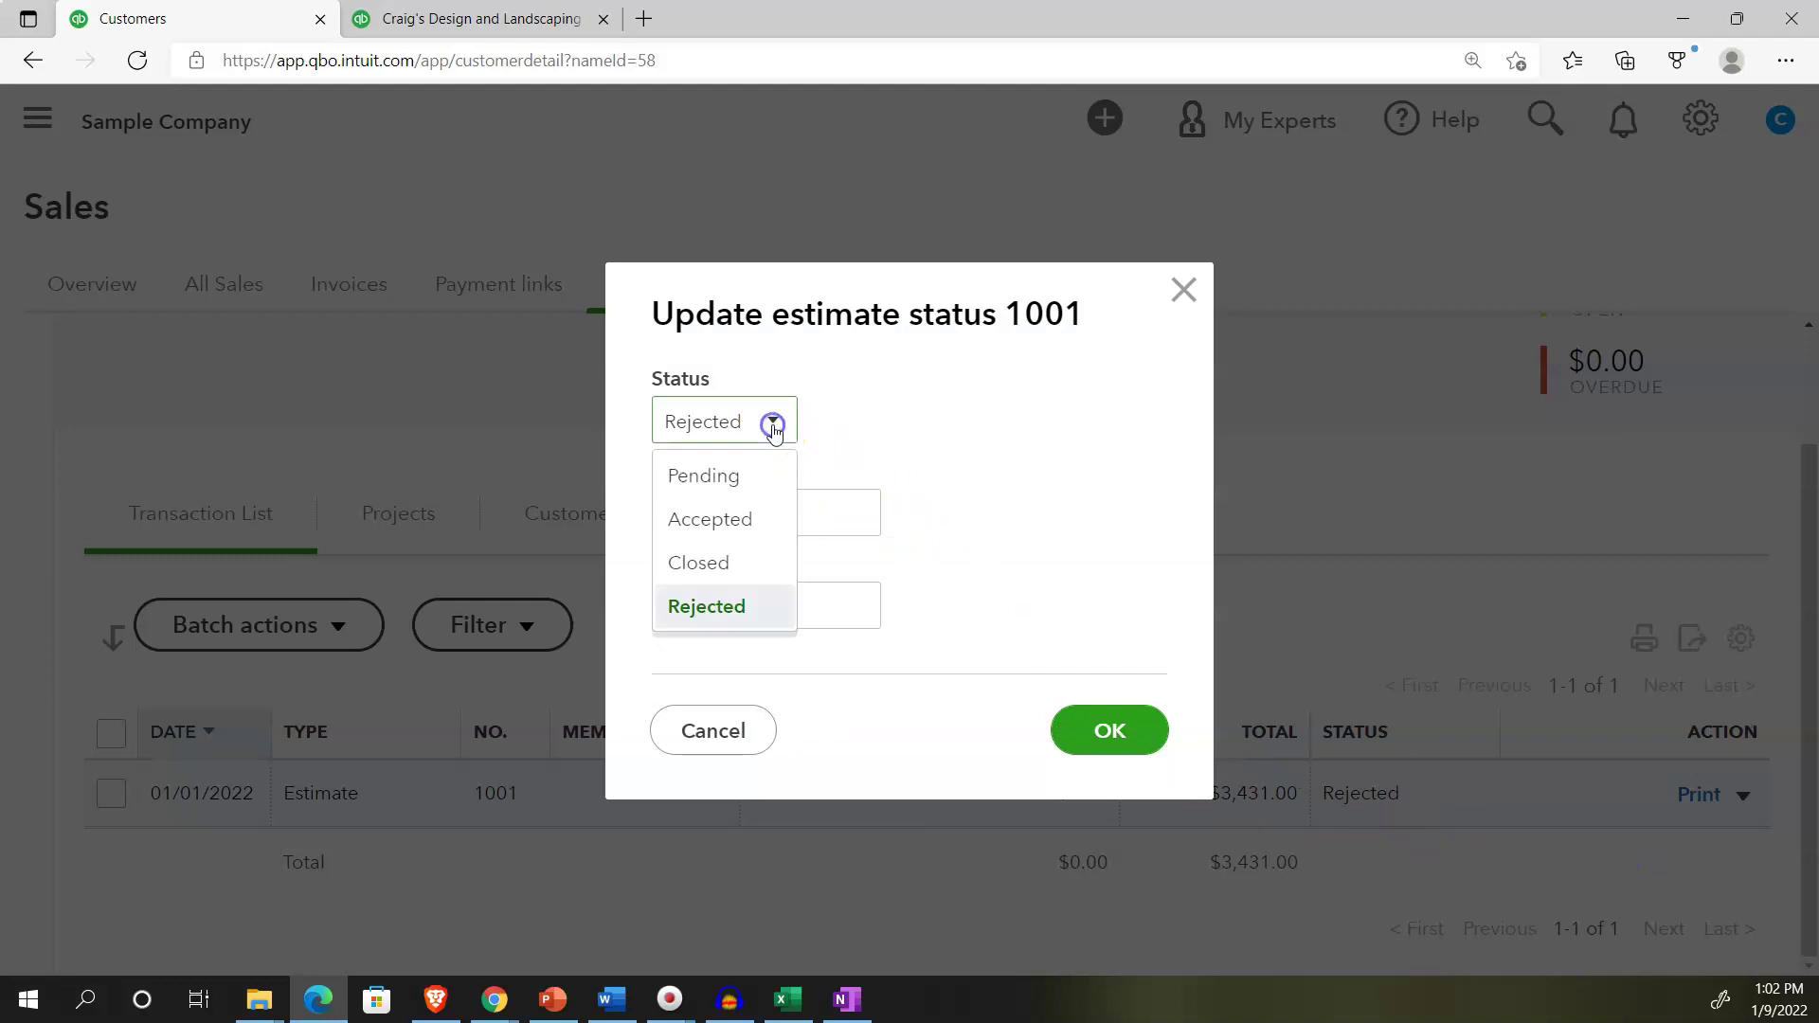
{"action": "left_click", "coordinate": [732, 520]}
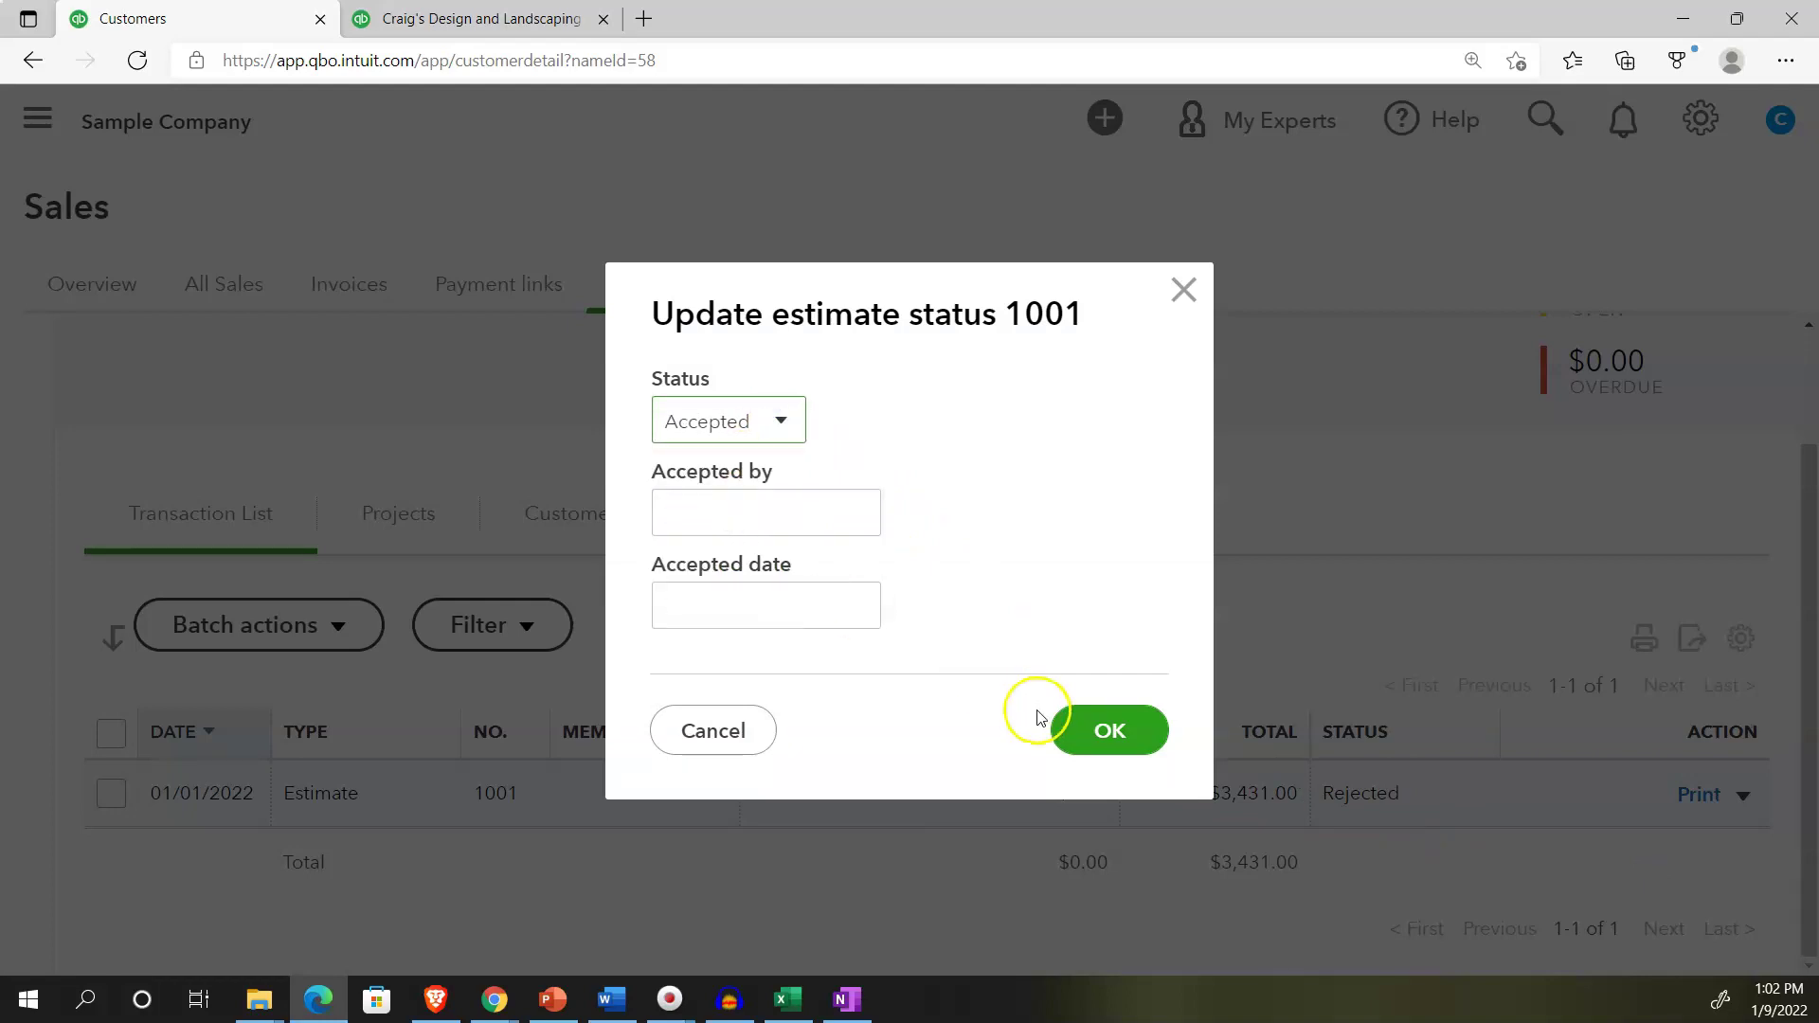
{"action": "left_click", "coordinate": [1084, 732]}
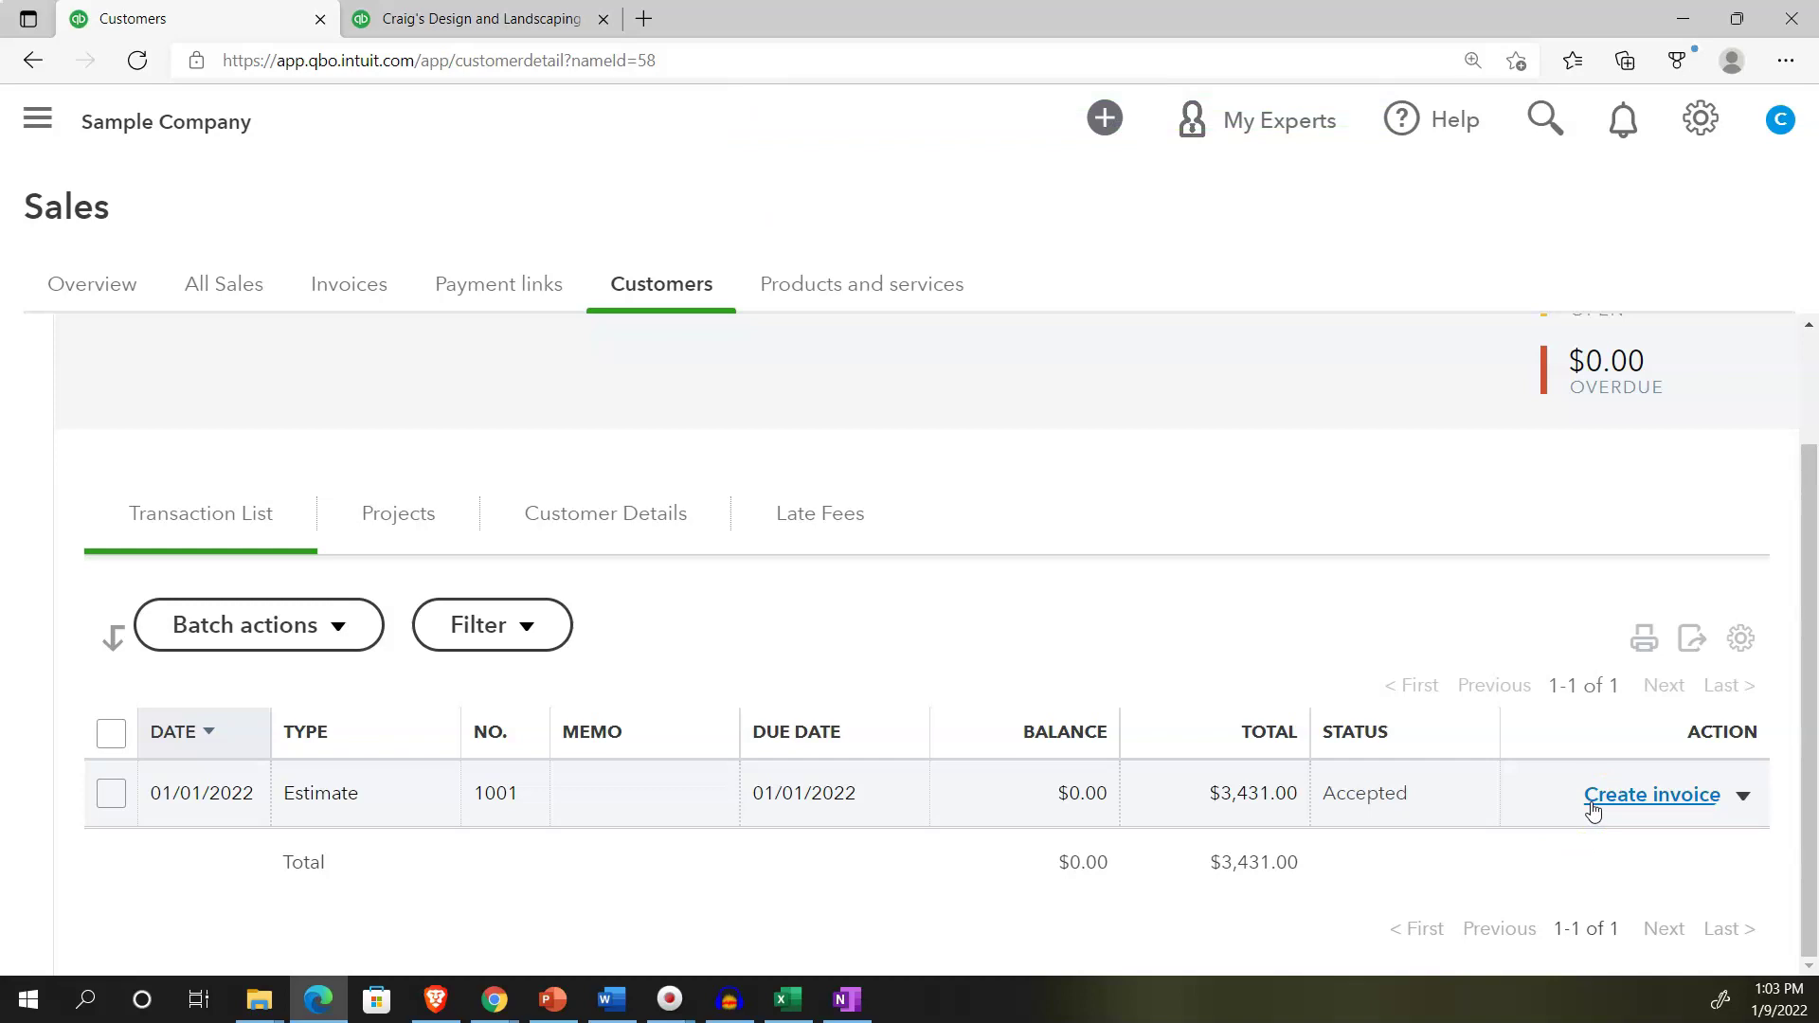
Start a new invoice for Customer 1
{"action": "left_click", "coordinate": [36, 121]}
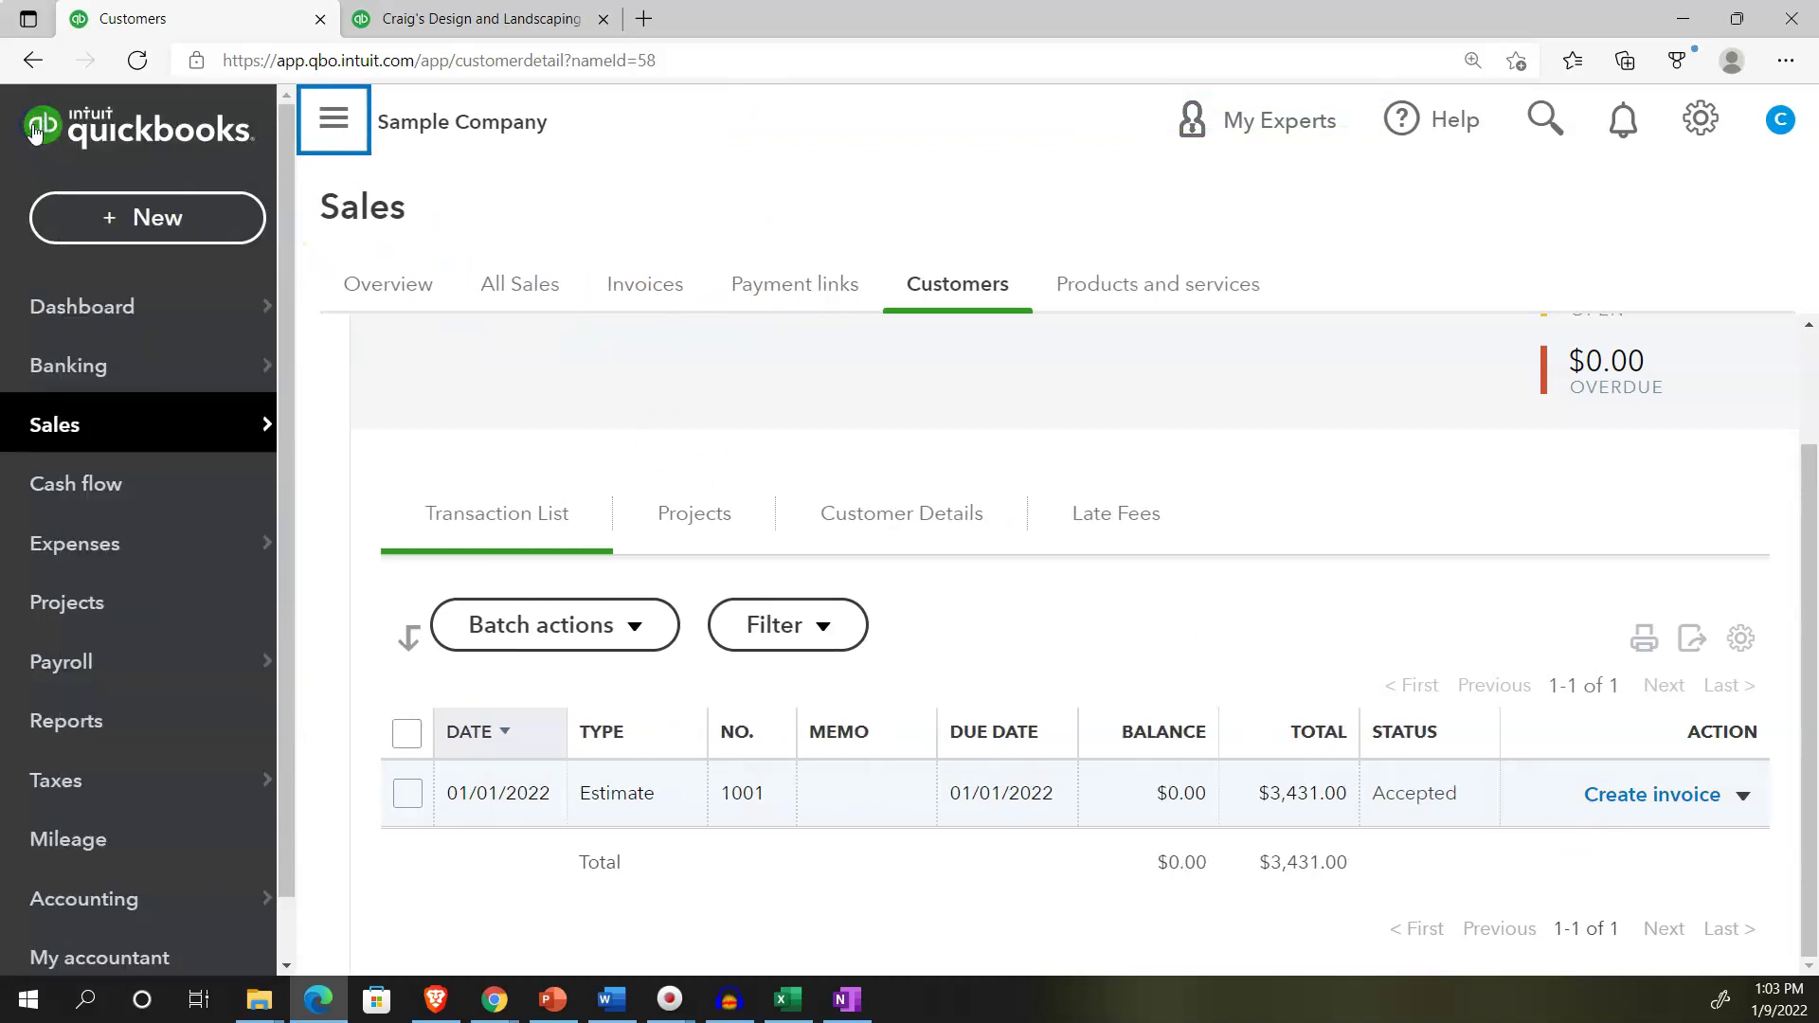
{"action": "left_click", "coordinate": [114, 221]}
{"action": "left_click", "coordinate": [100, 391]}
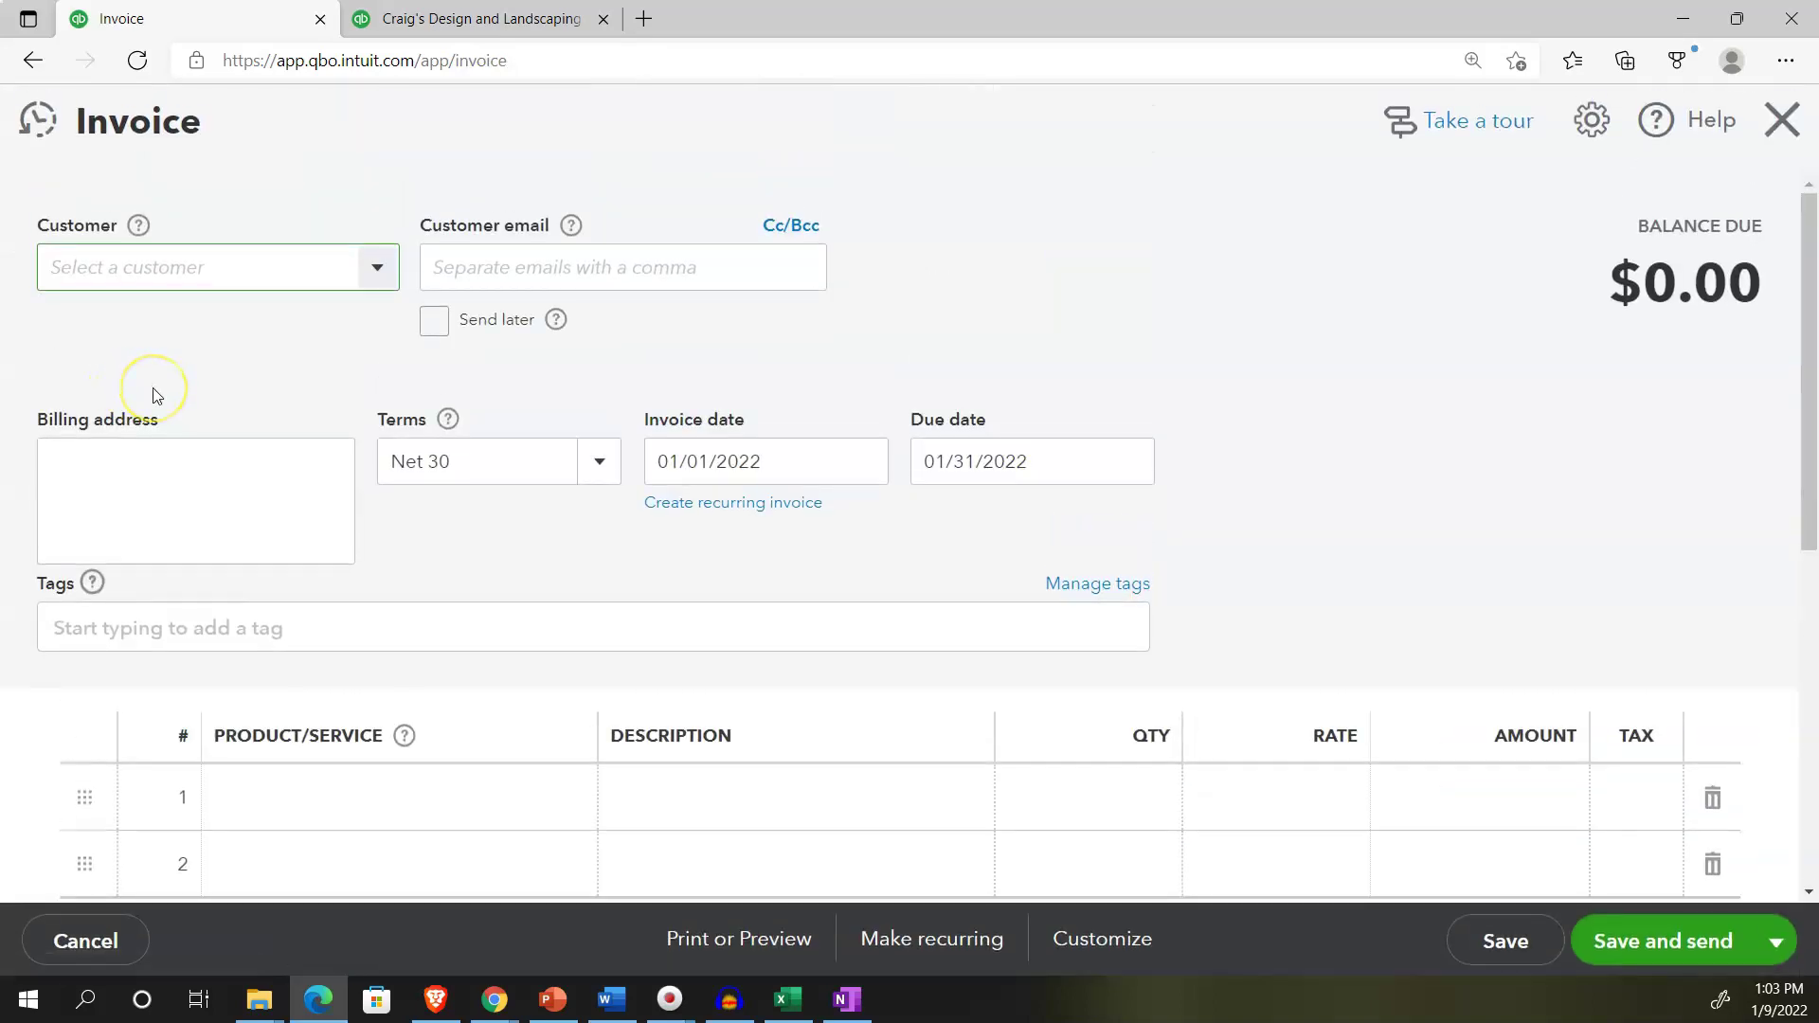
{"action": "type", "text": "cus"}
{"action": "left_click", "coordinate": [156, 396]}
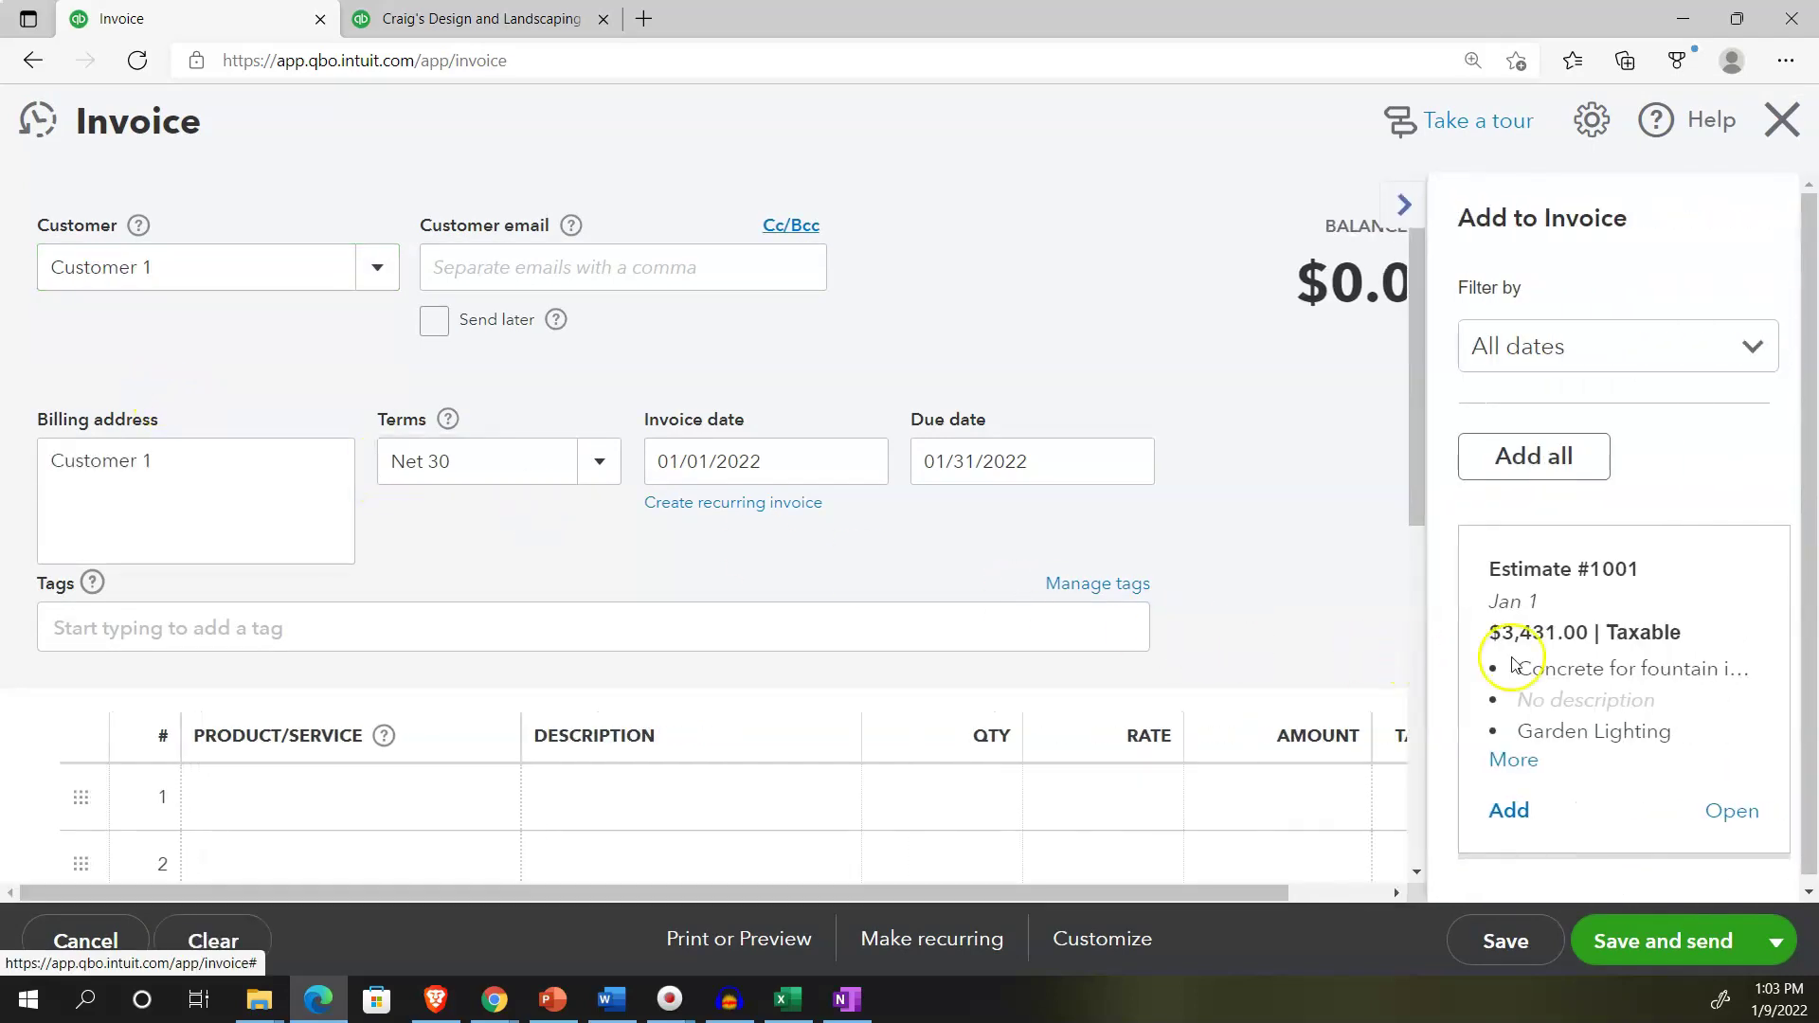
Add estimate #1001's lines to the invoice
{"action": "left_click", "coordinate": [1594, 654]}
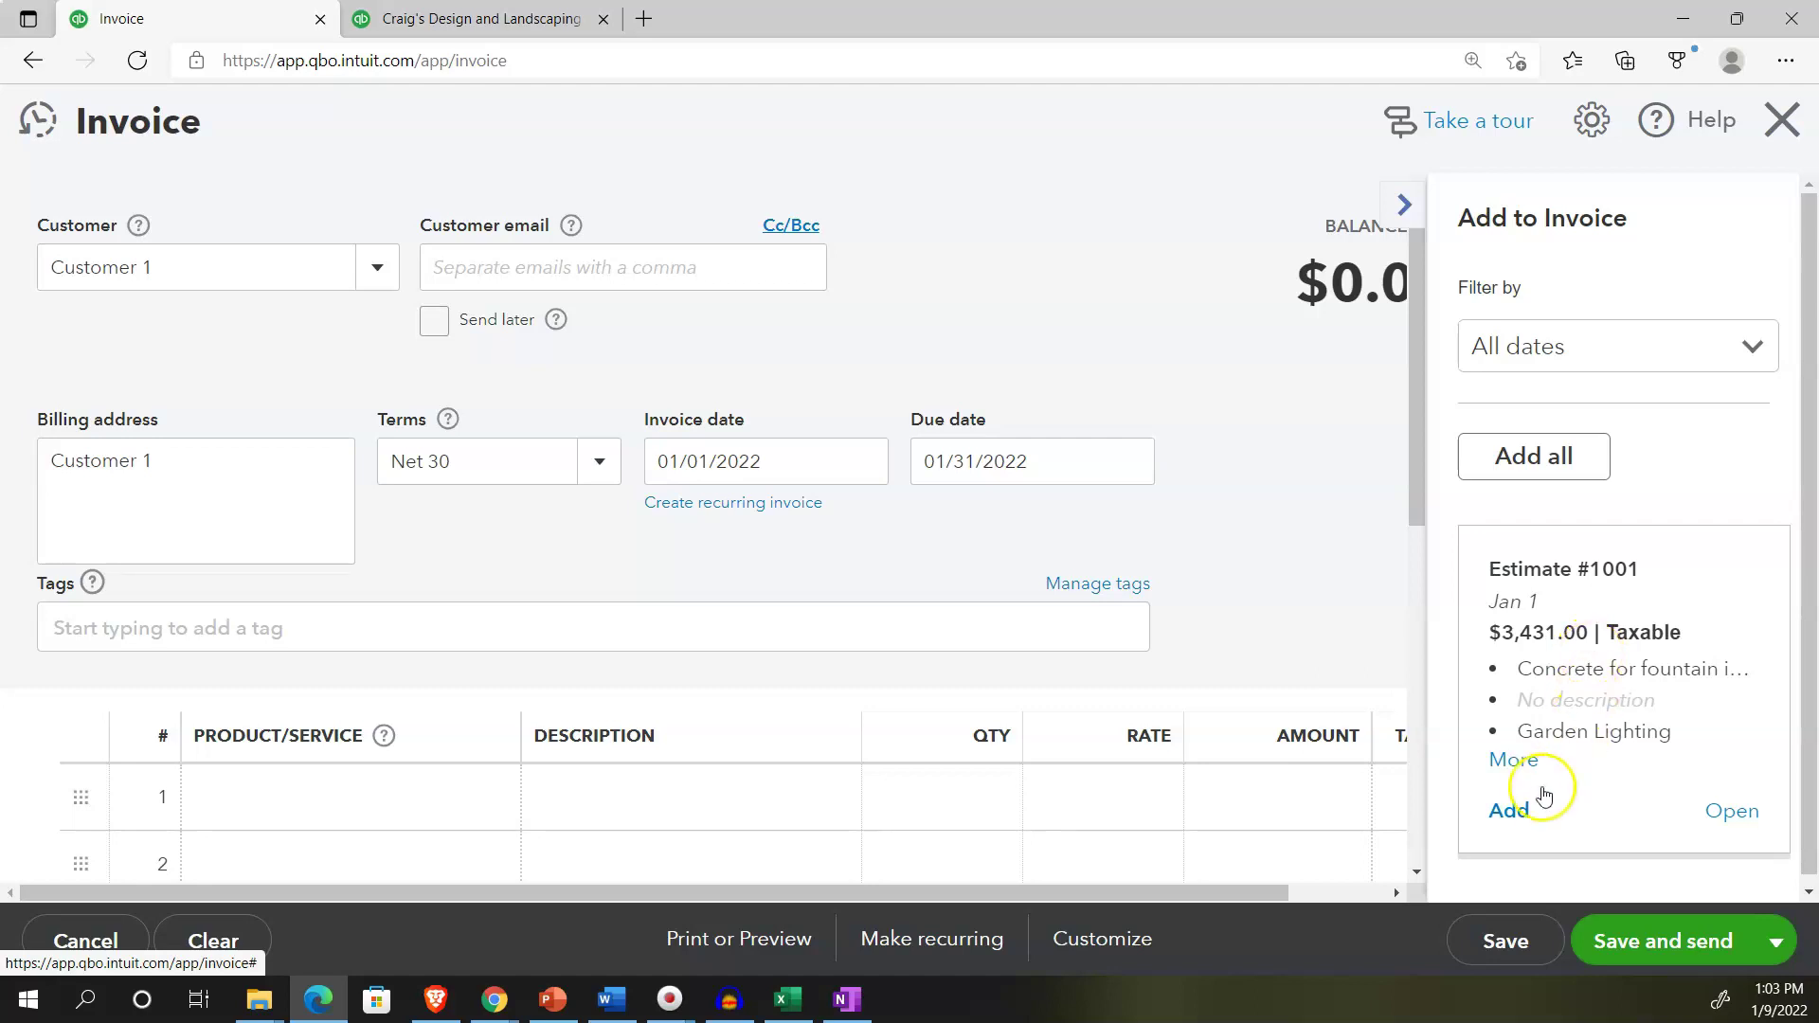
{"action": "left_click", "coordinate": [1524, 811]}
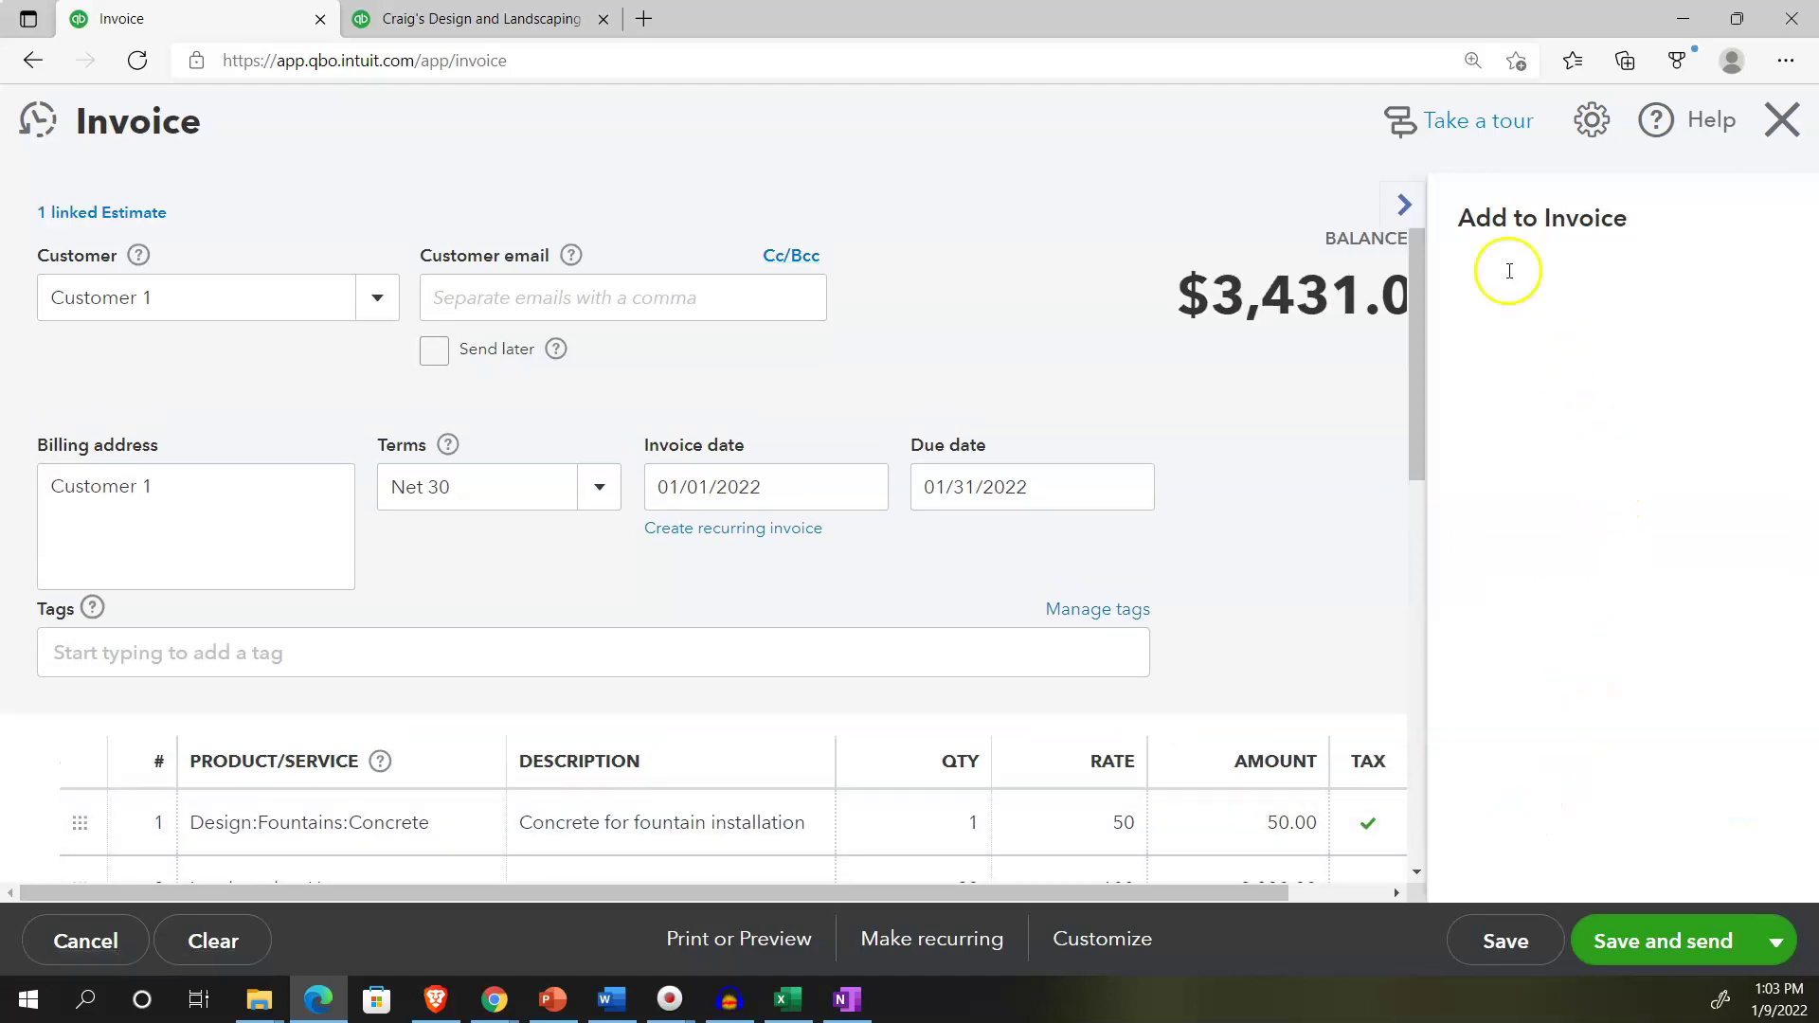
{"action": "left_click", "coordinate": [1404, 205]}
Set the invoice date to 01/02/2022, then save and close invoice 1038
{"action": "left_click", "coordinate": [838, 502]}
{"action": "type", "text": "+"}
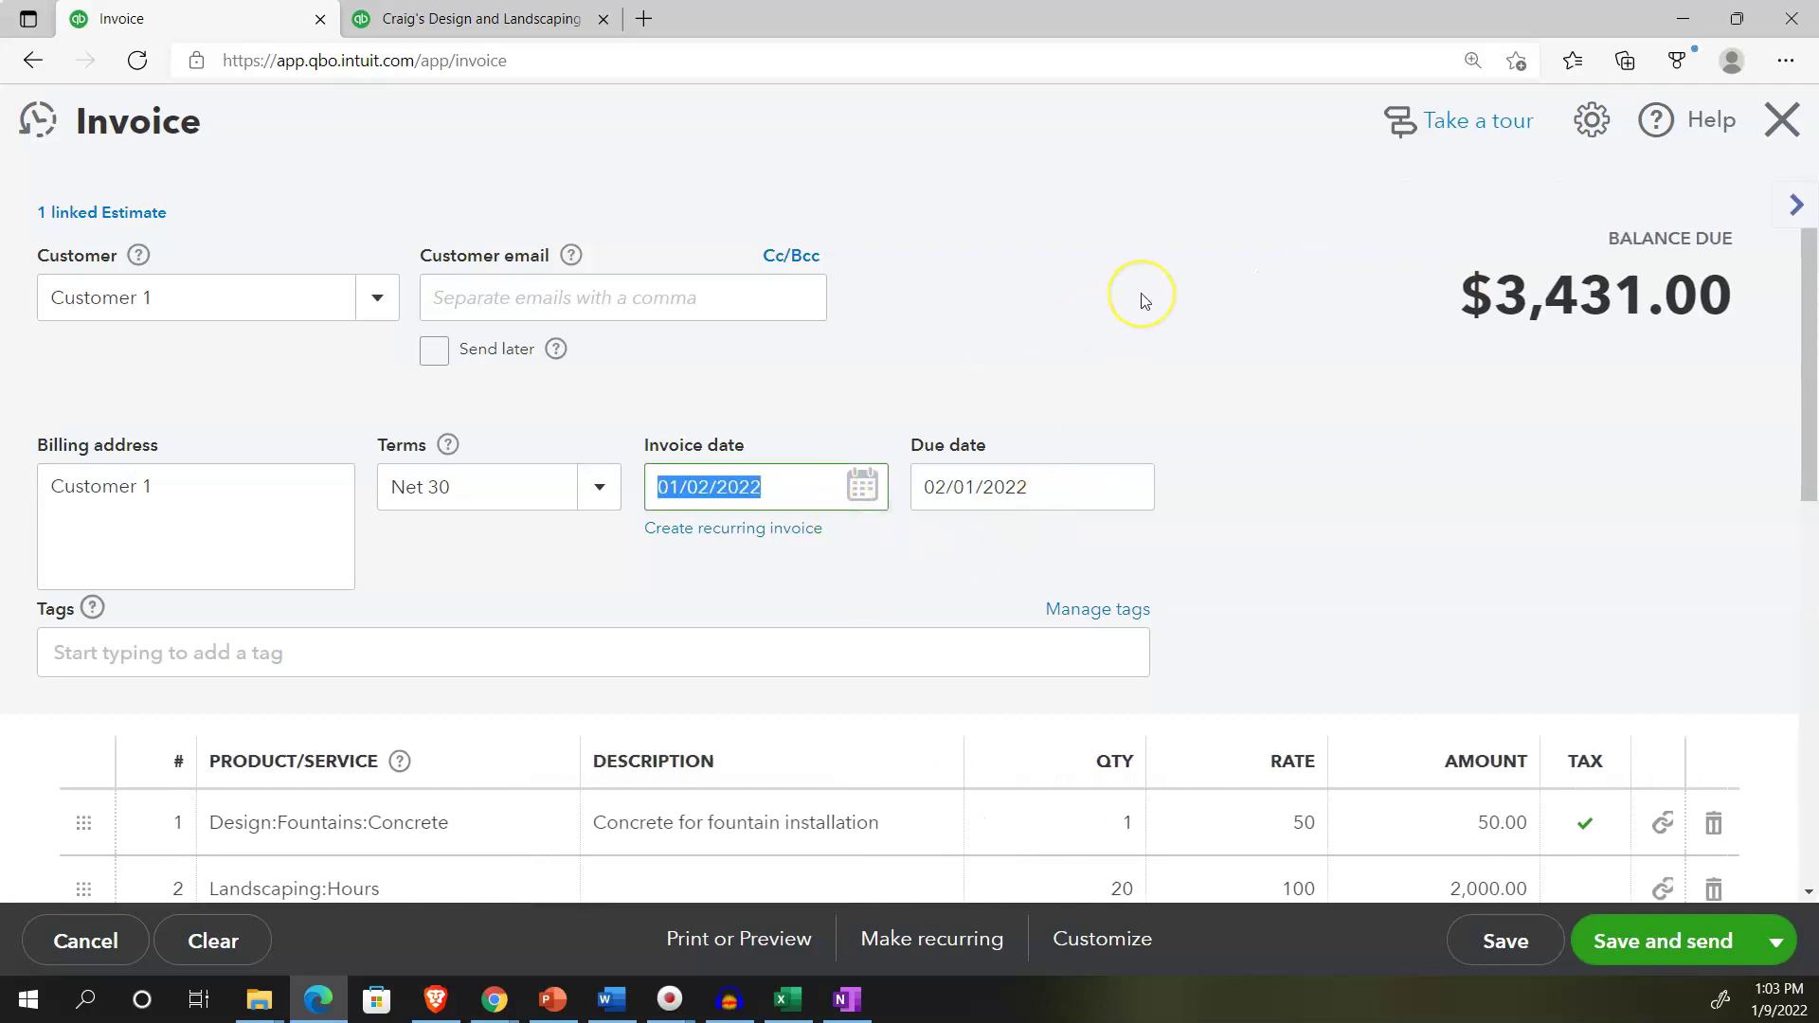
{"action": "scroll", "coordinate": [1144, 296], "scroll_direction": "down", "scroll_amount": 3}
{"action": "scroll", "coordinate": [1145, 301], "scroll_direction": "down", "scroll_amount": 4}
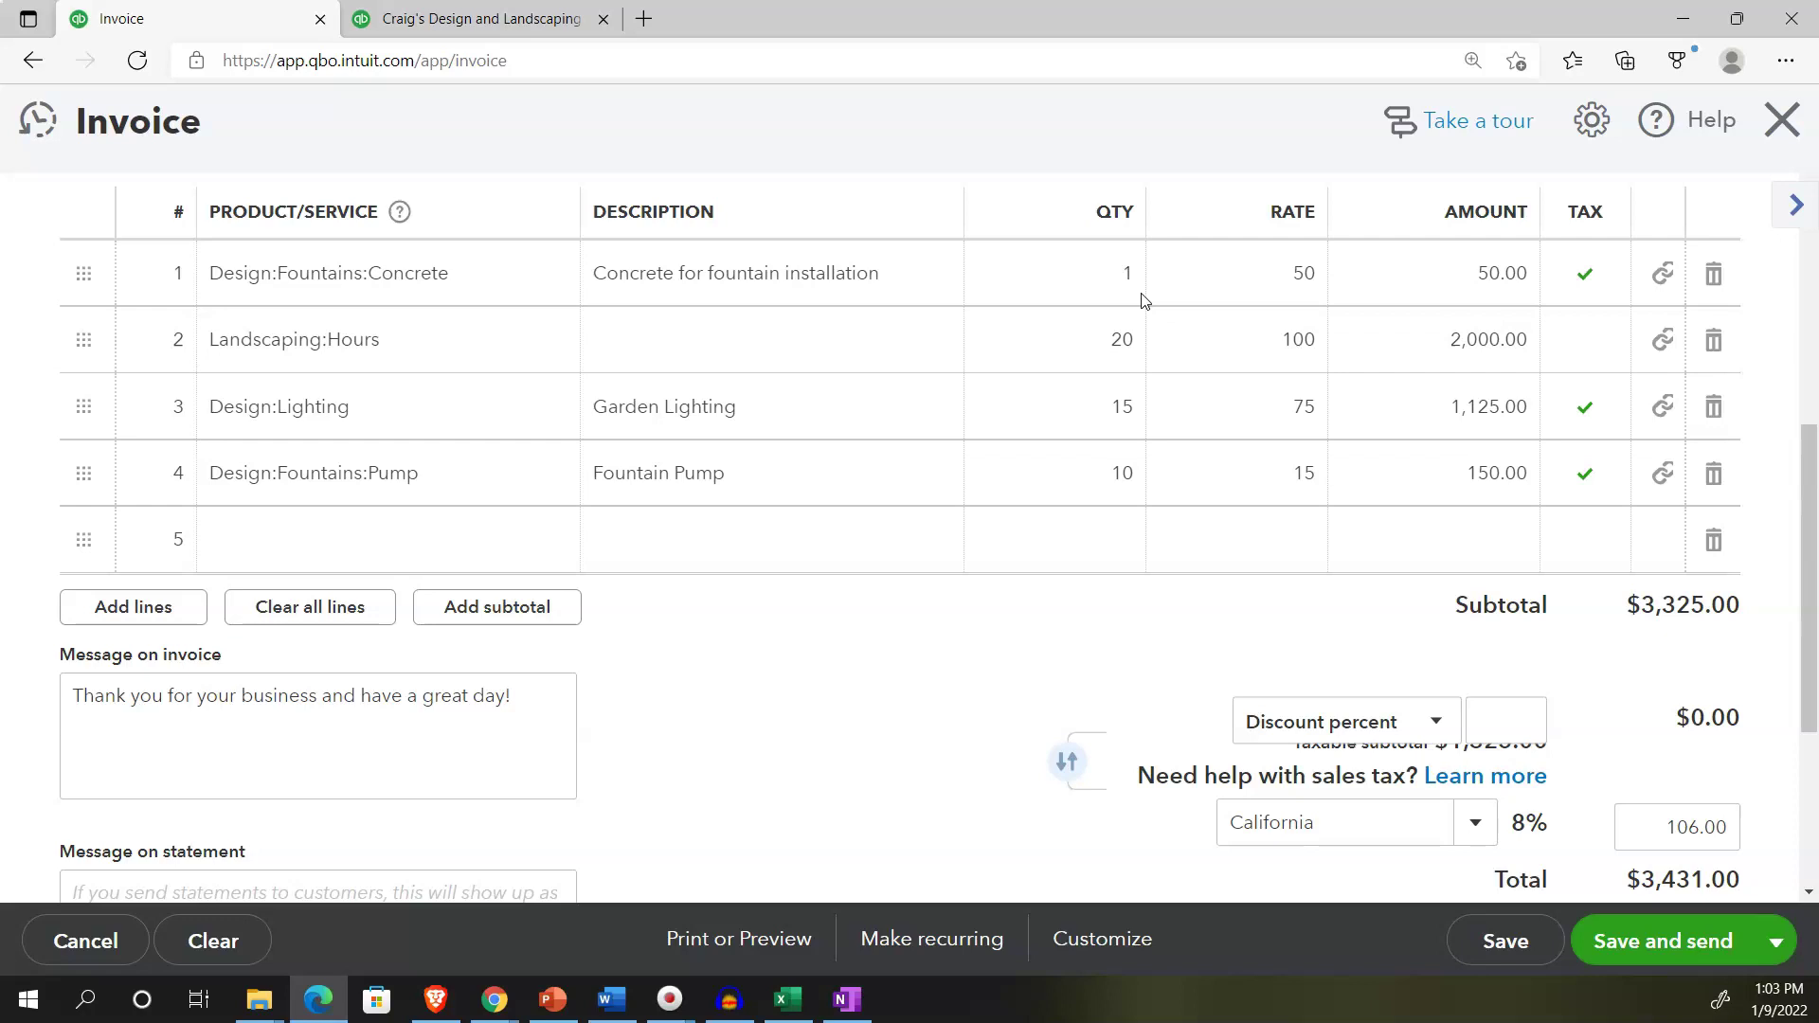
{"action": "scroll", "coordinate": [1088, 532], "scroll_direction": "down", "scroll_amount": 1}
{"action": "left_click", "coordinate": [1768, 943]}
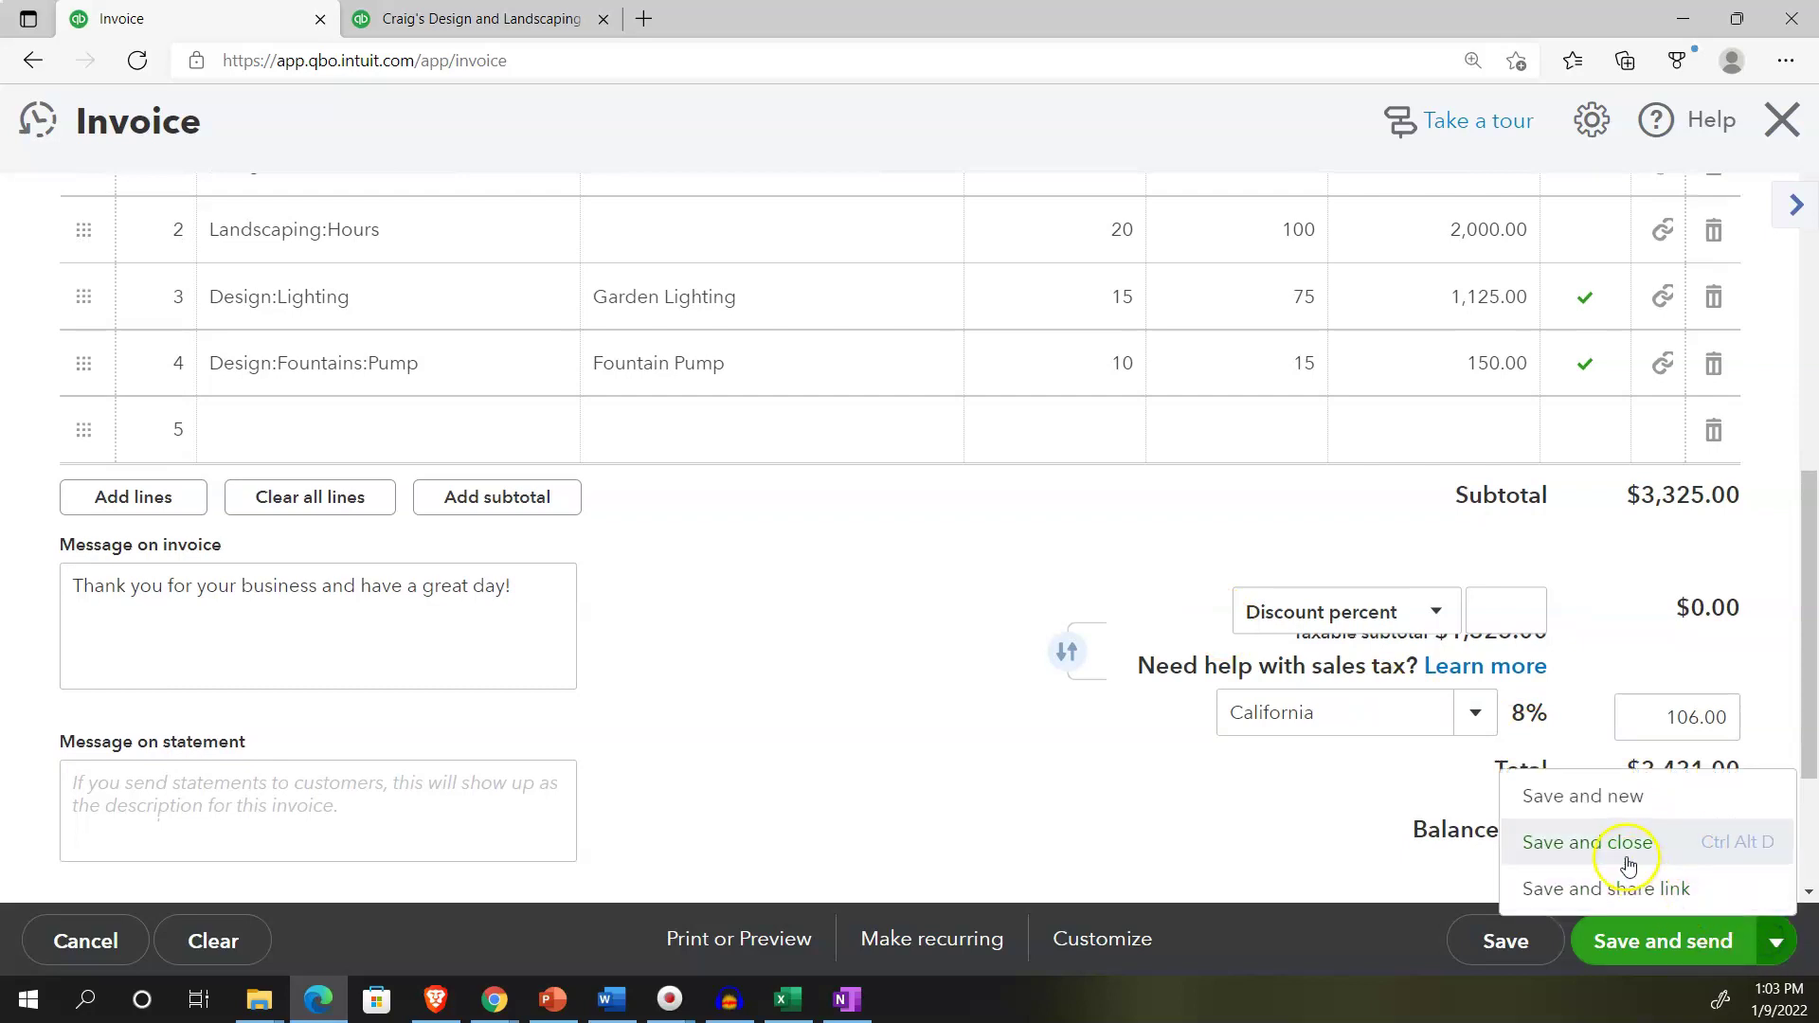
{"action": "left_click", "coordinate": [1625, 846]}
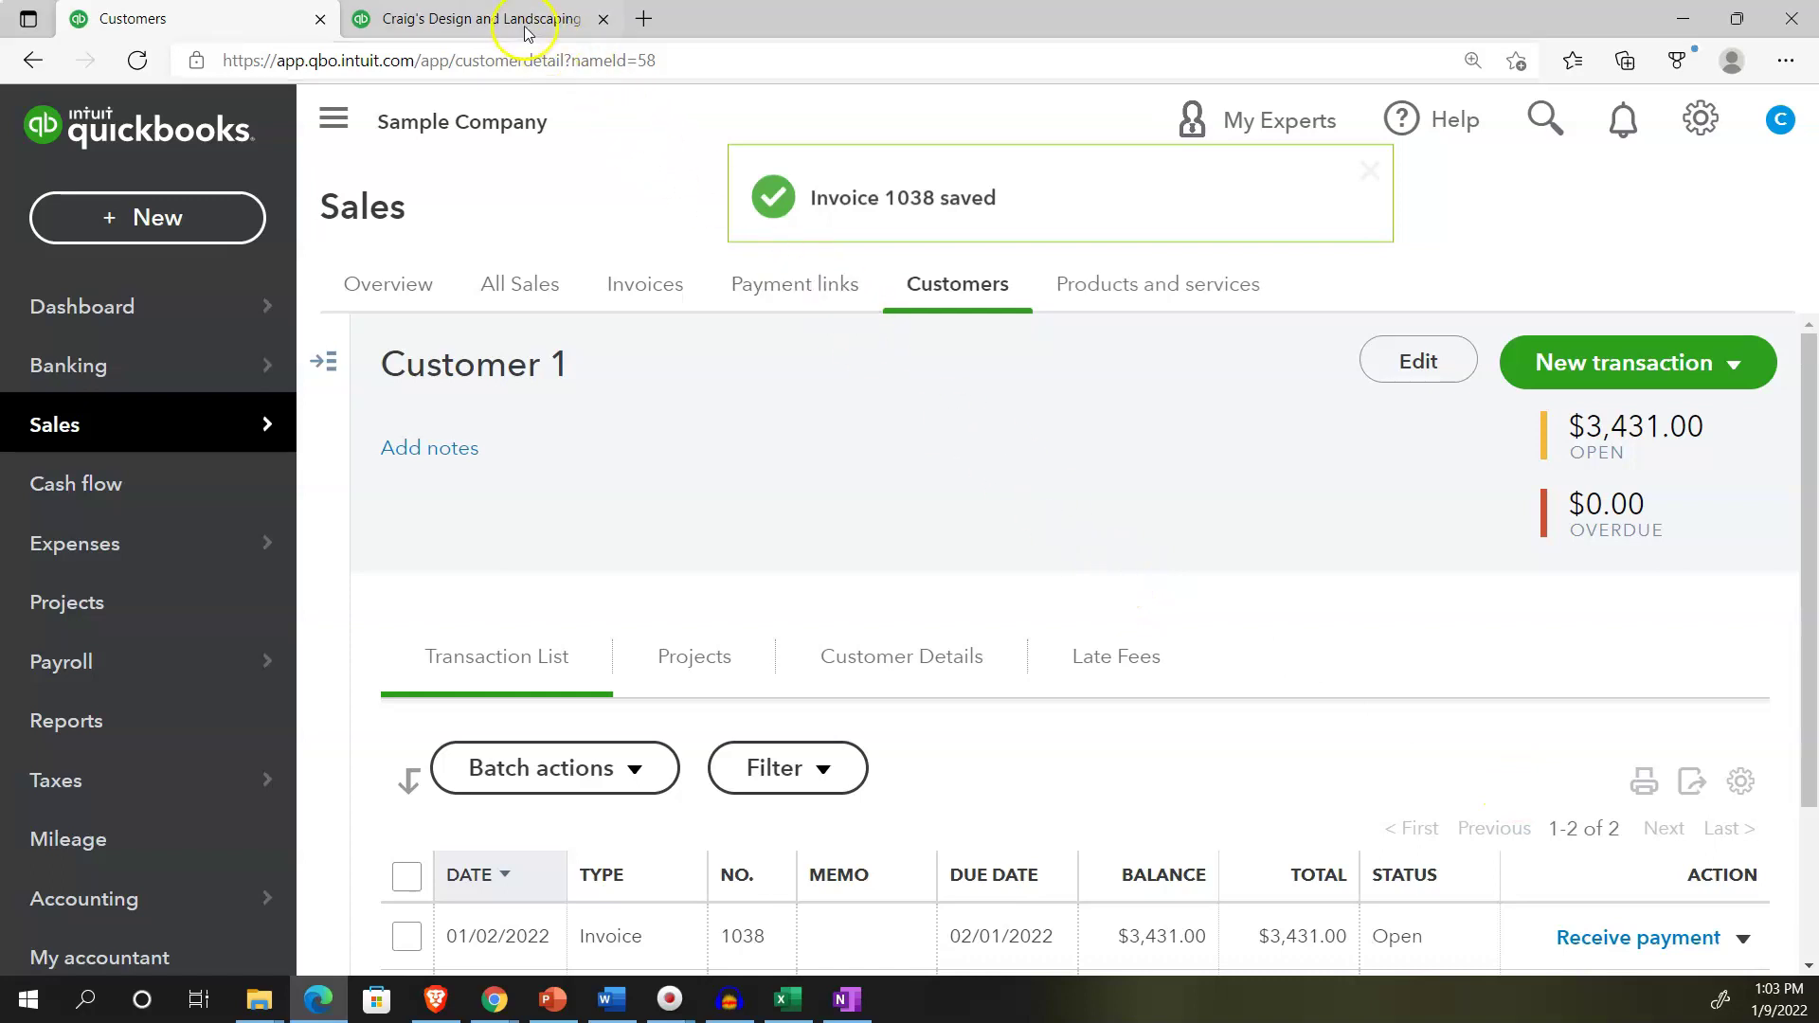
Rerun the Trial Balance report with current figures and enlarge the page
{"action": "left_click", "coordinate": [519, 20]}
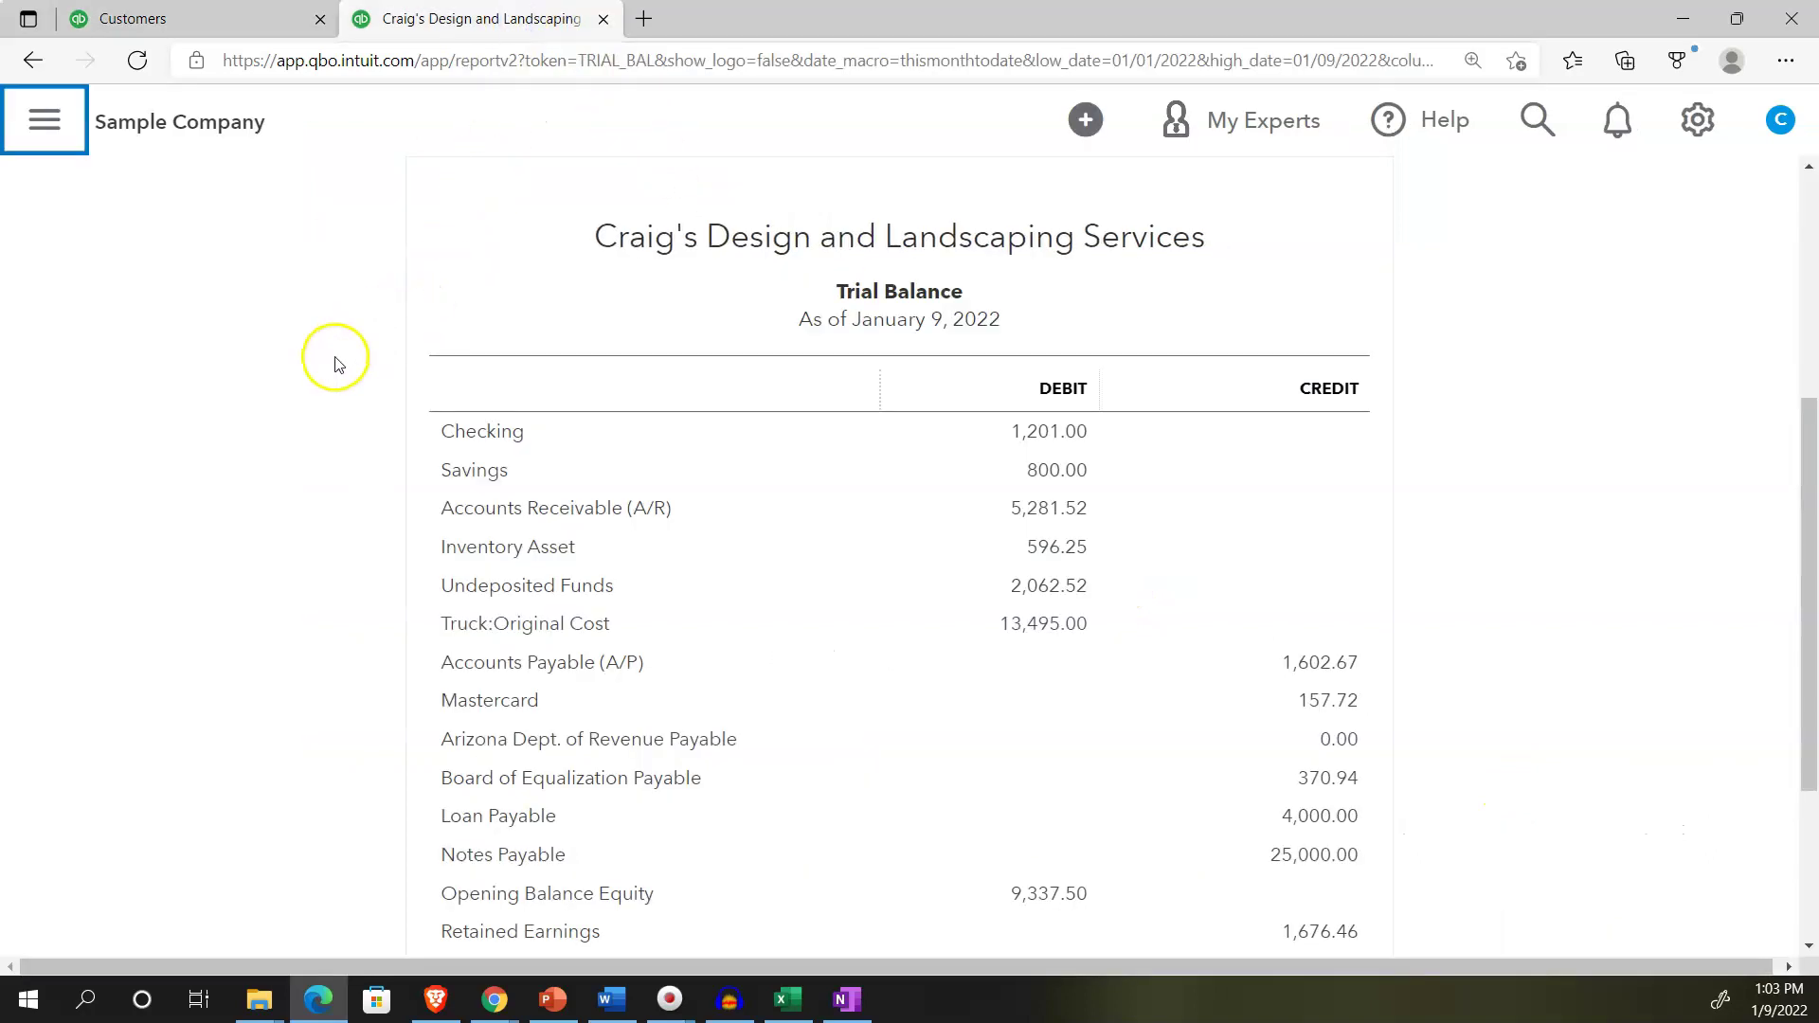
{"action": "scroll", "coordinate": [336, 365], "scroll_direction": "up", "scroll_amount": 2}
{"action": "scroll", "coordinate": [341, 366], "scroll_direction": "up", "scroll_amount": 2}
{"action": "left_click", "coordinate": [1010, 360]}
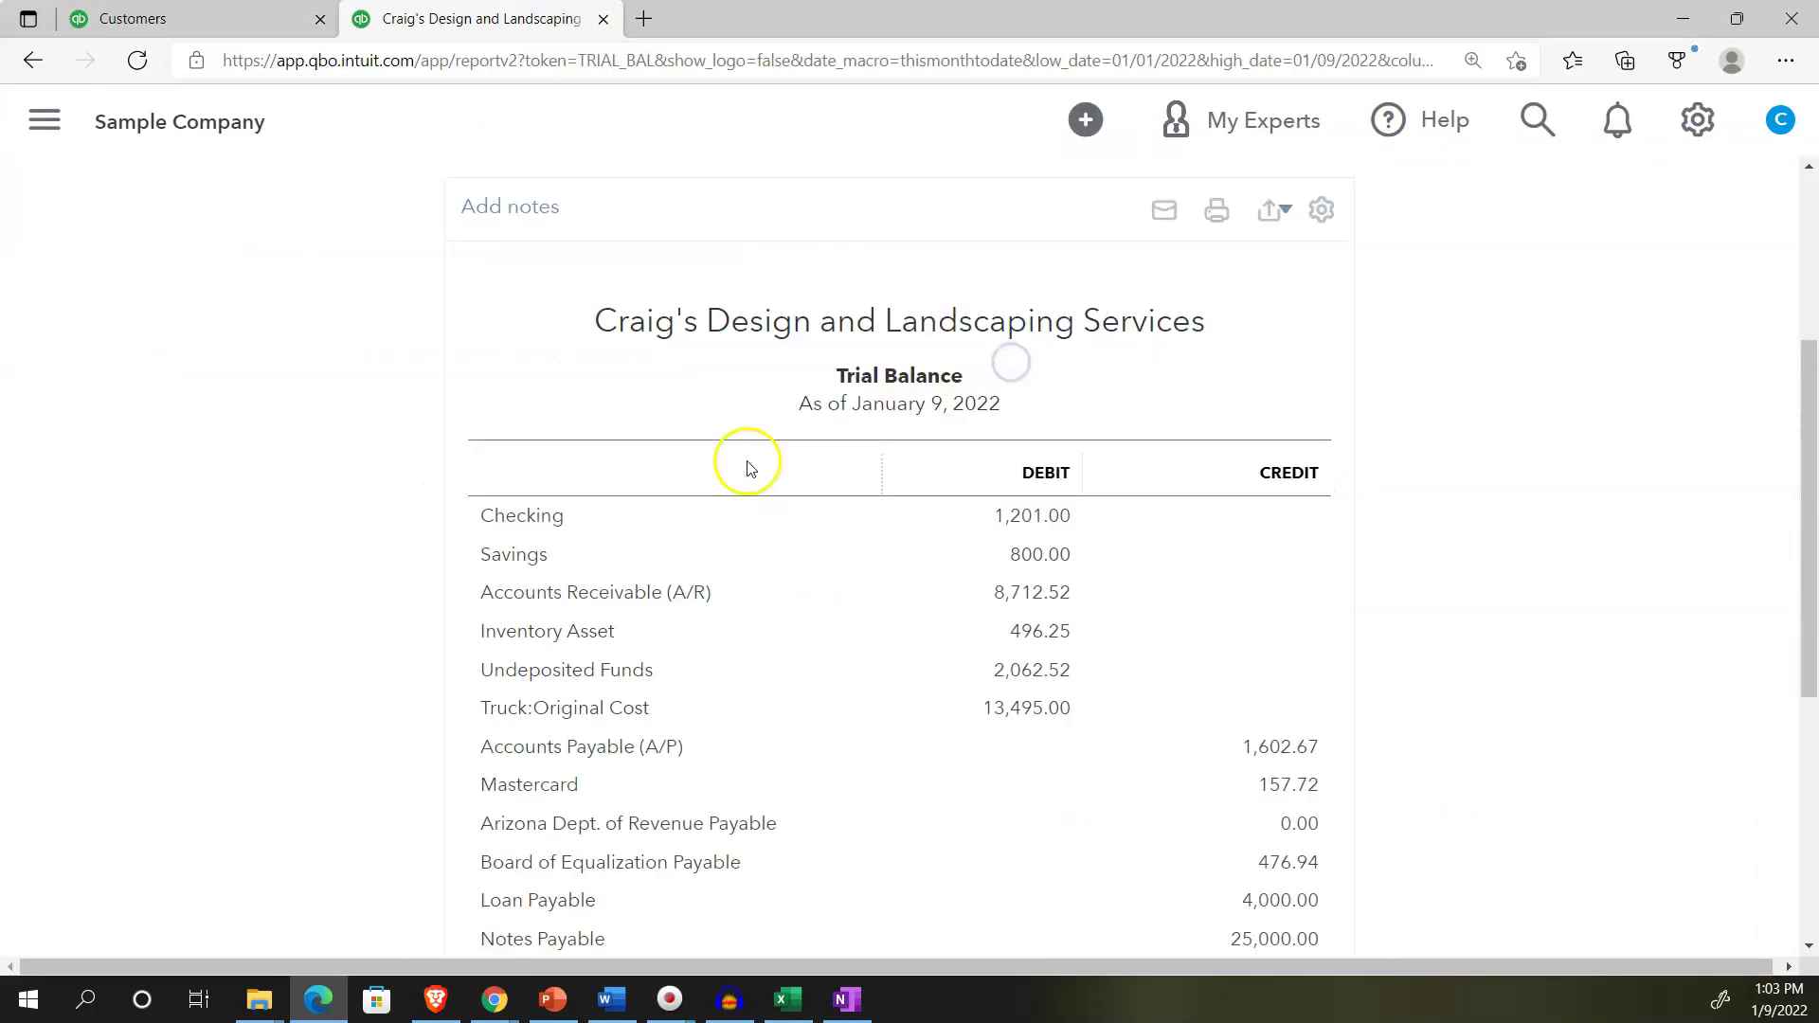
{"action": "key", "text": "ctrl+plus"}
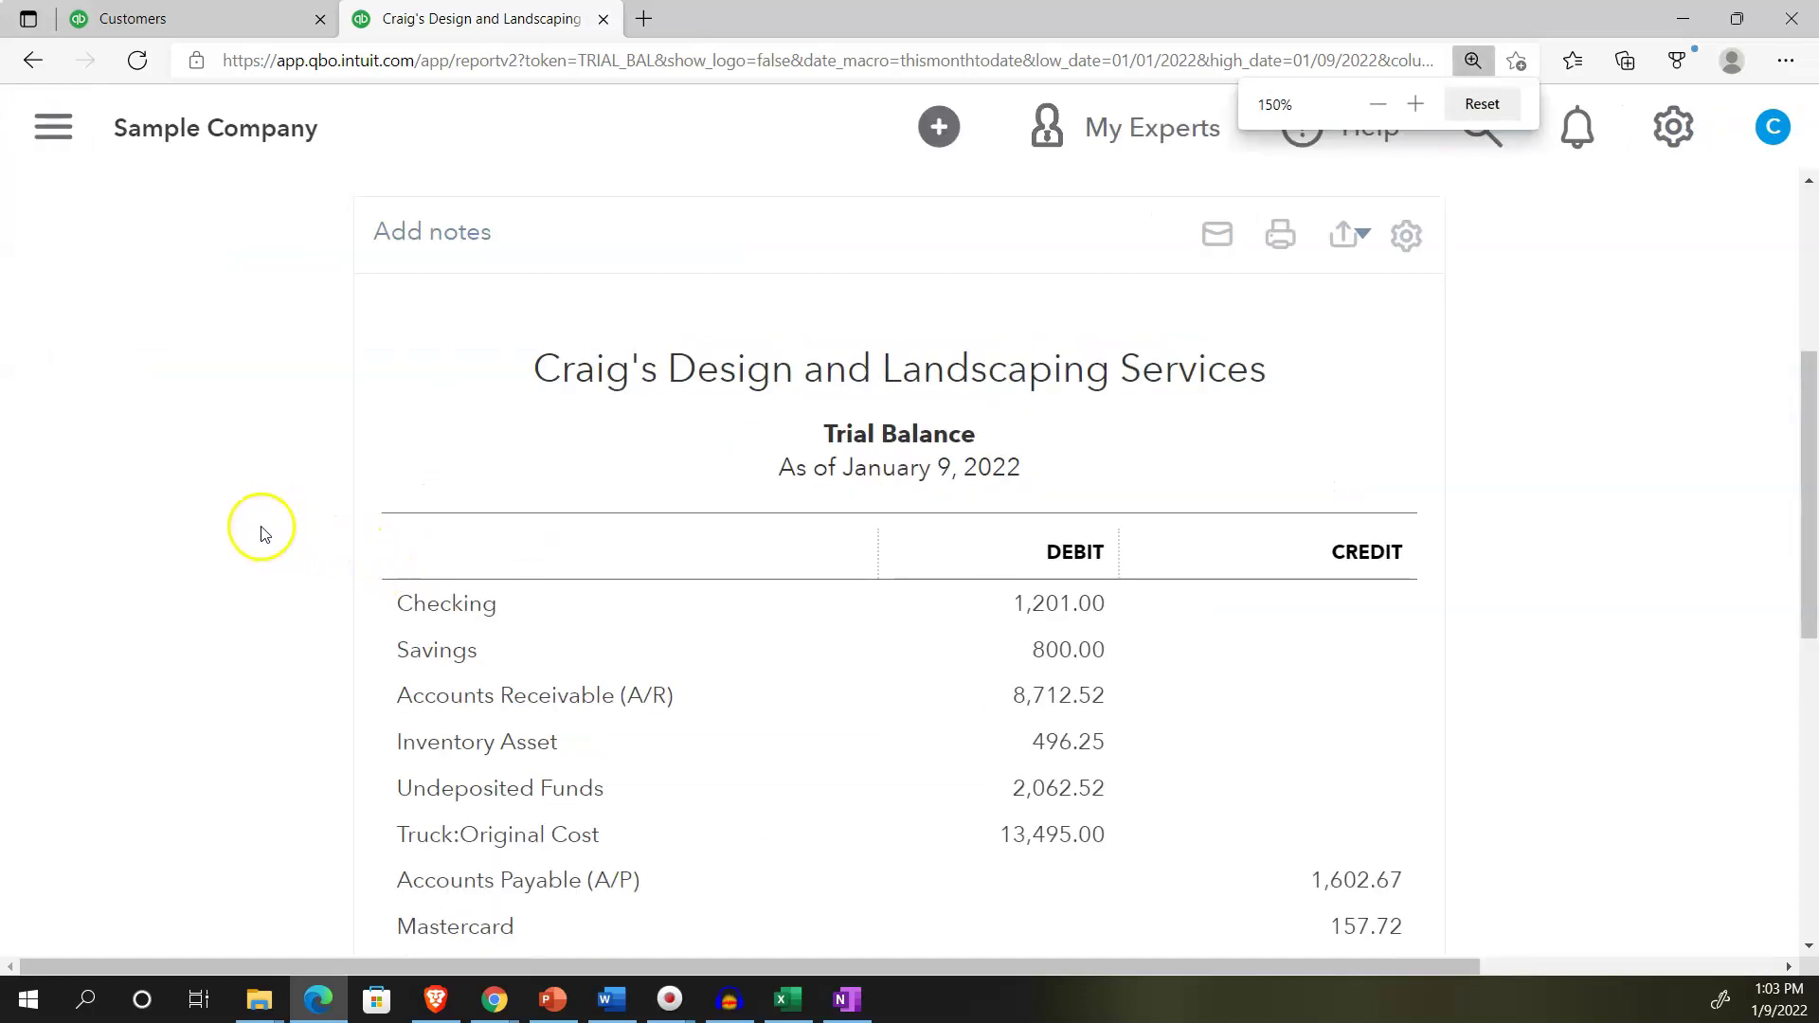
{"action": "scroll", "coordinate": [263, 534], "scroll_direction": "down", "scroll_amount": 1}
{"action": "scroll", "coordinate": [263, 532], "scroll_direction": "down", "scroll_amount": 4}
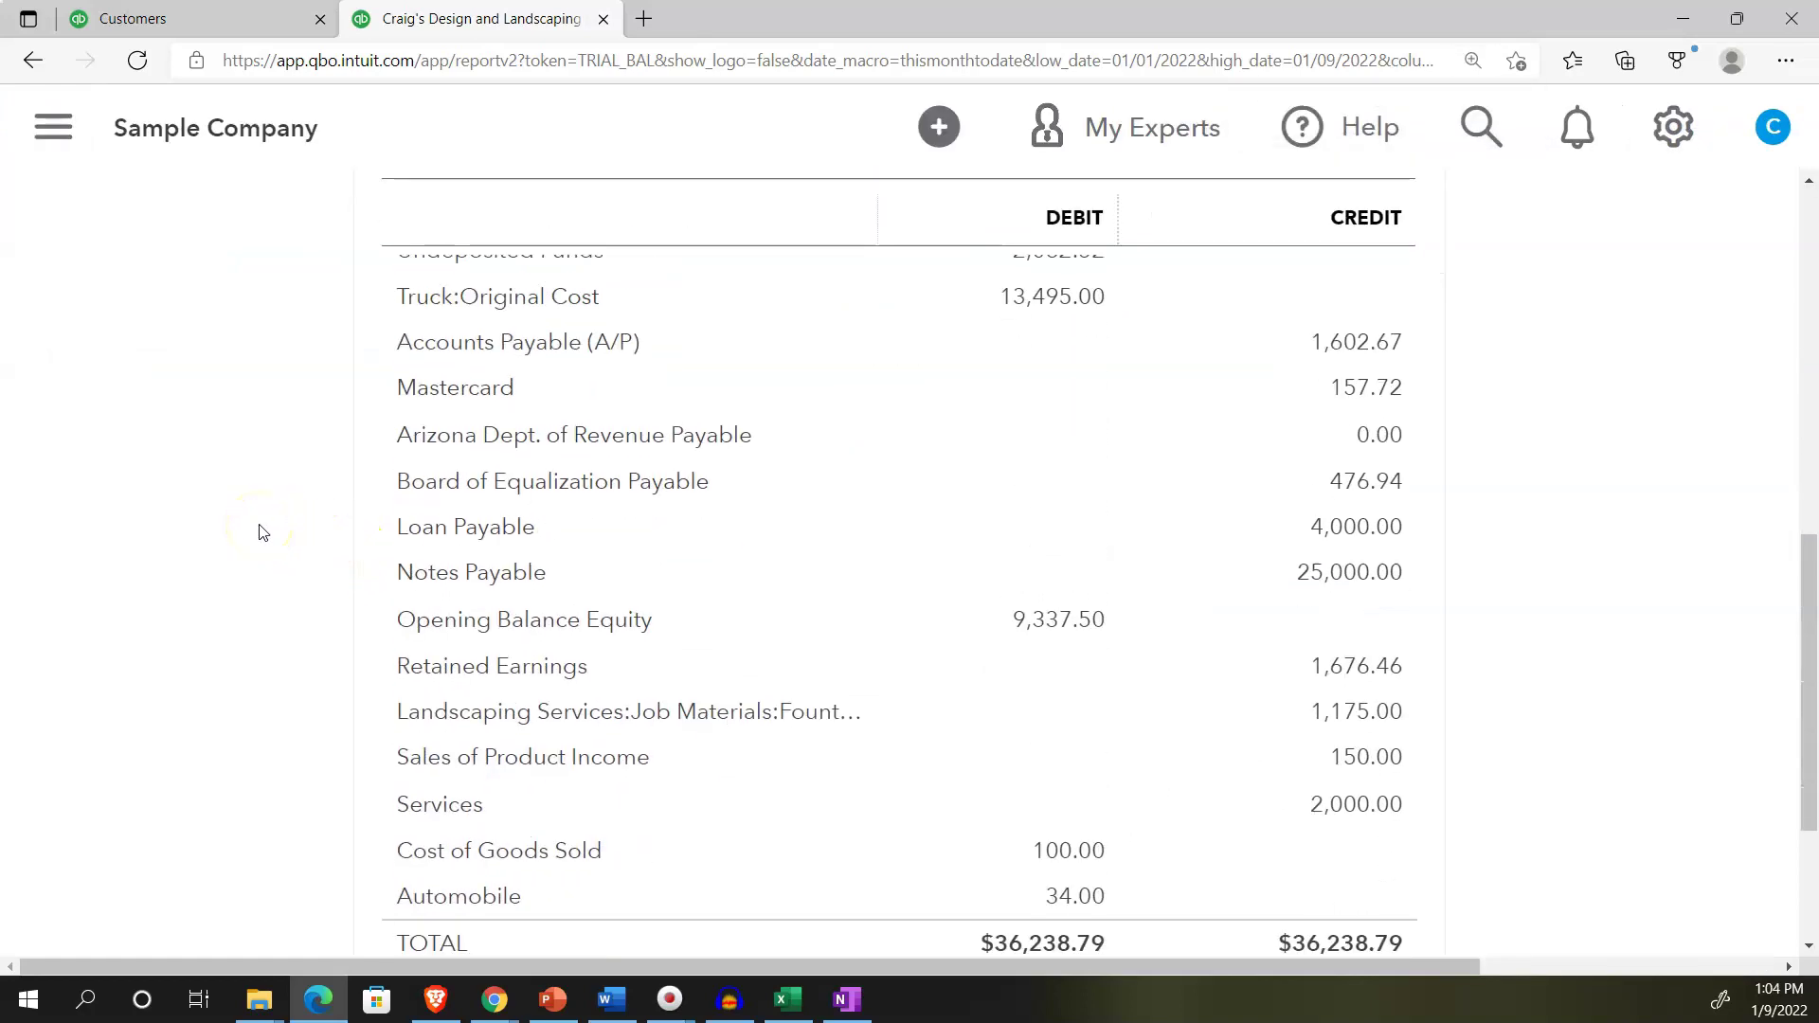
{"action": "scroll", "coordinate": [263, 533], "scroll_direction": "down", "scroll_amount": 1}
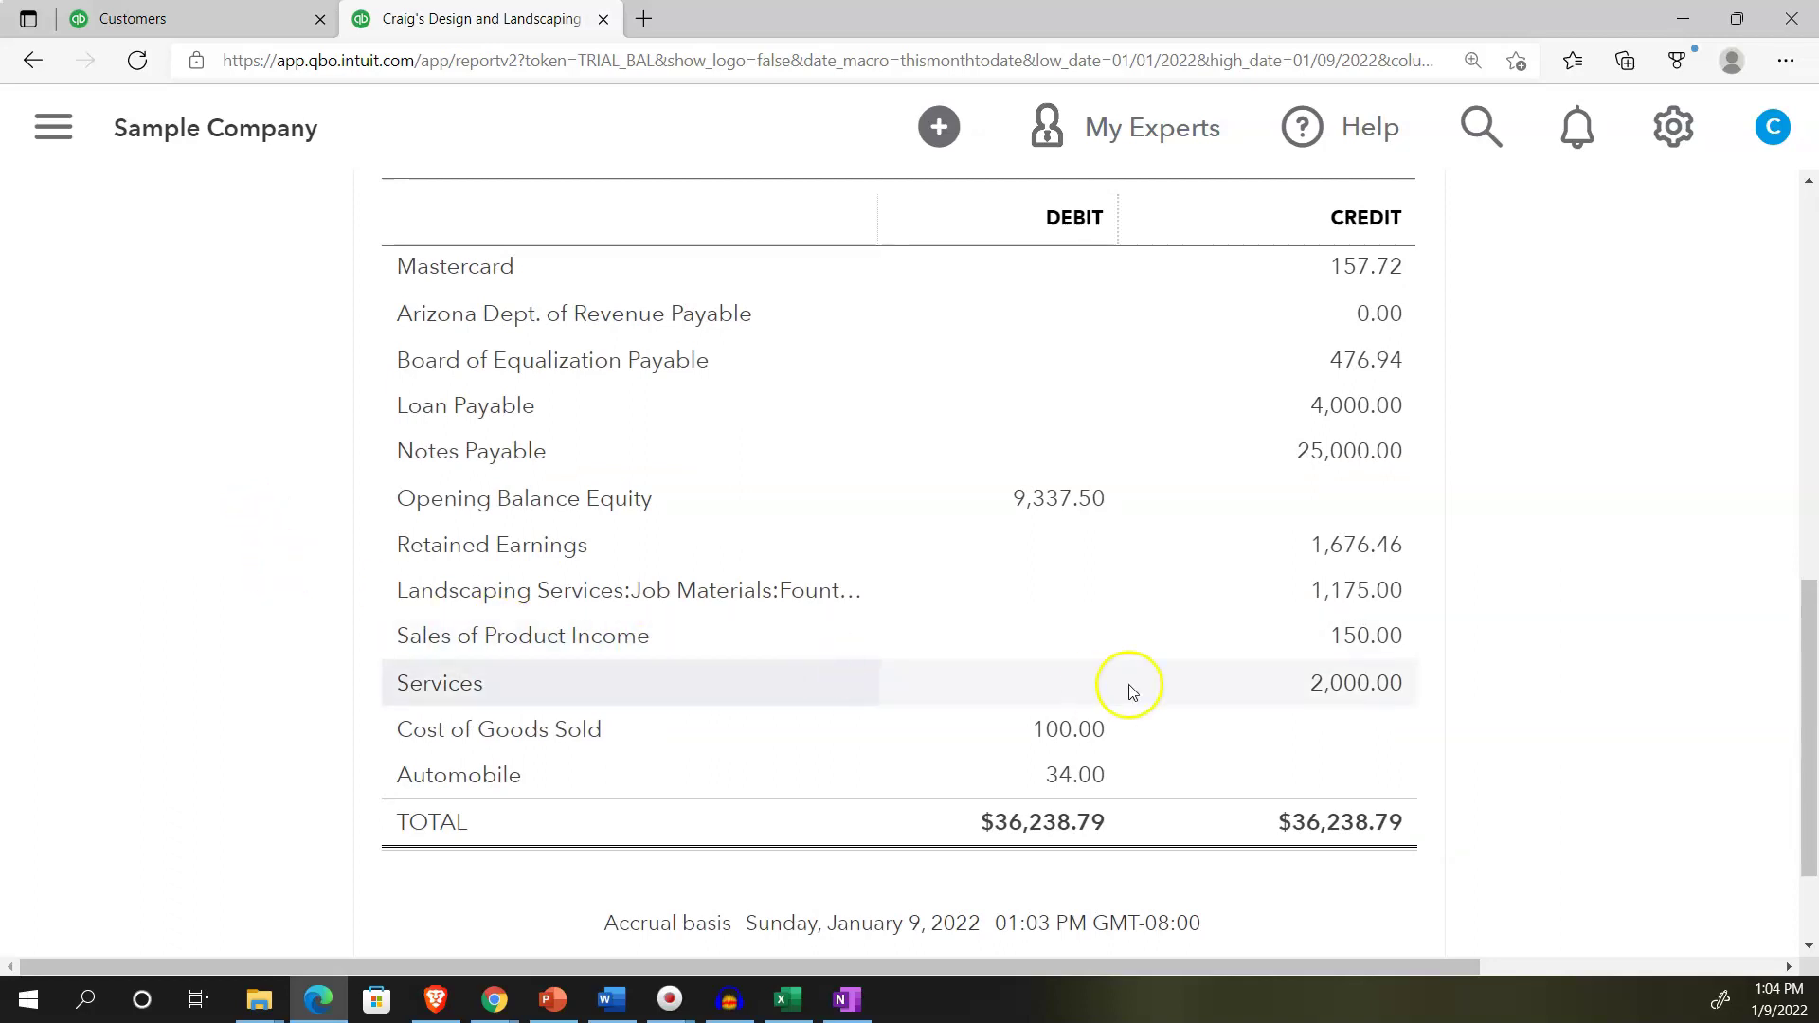
Drill into the 150.00 Sales of Product Income amount, then return to the summary
{"action": "left_click", "coordinate": [1341, 644]}
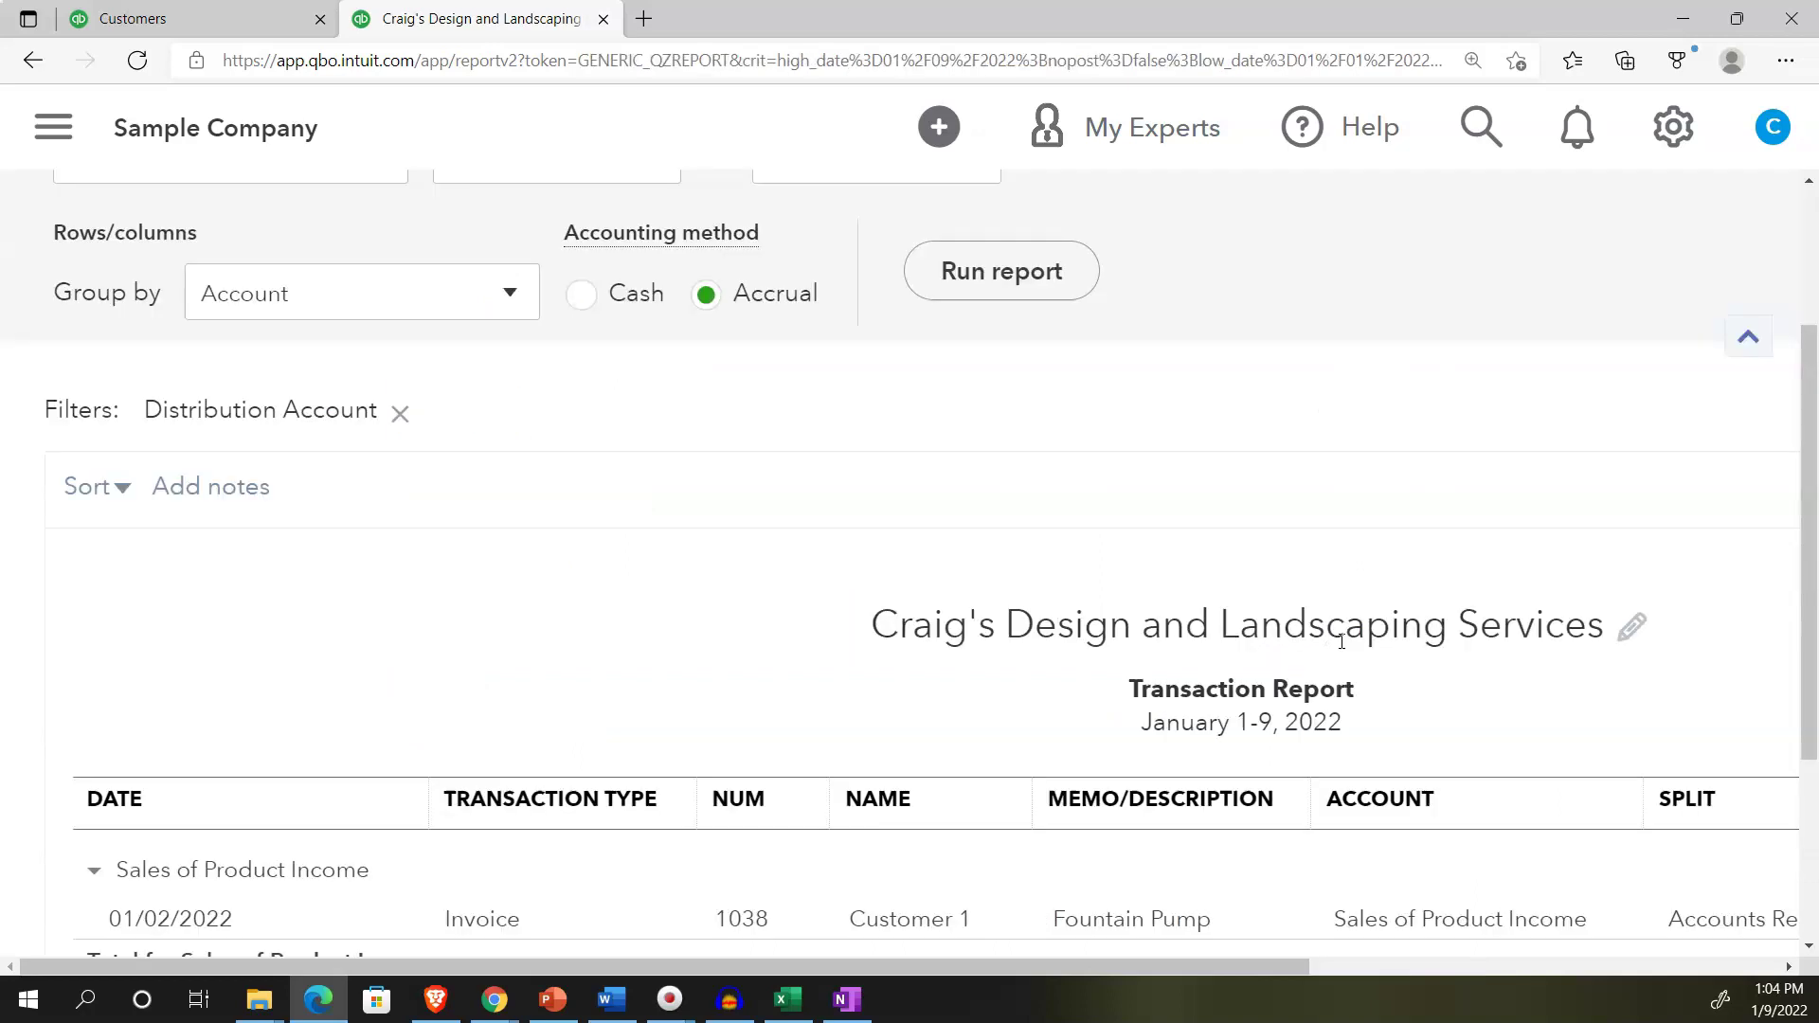
{"action": "left_click_drag", "start_coordinate": [1169, 966], "coordinate": [989, 943]}
{"action": "scroll", "coordinate": [450, 782], "scroll_direction": "up", "scroll_amount": 4}
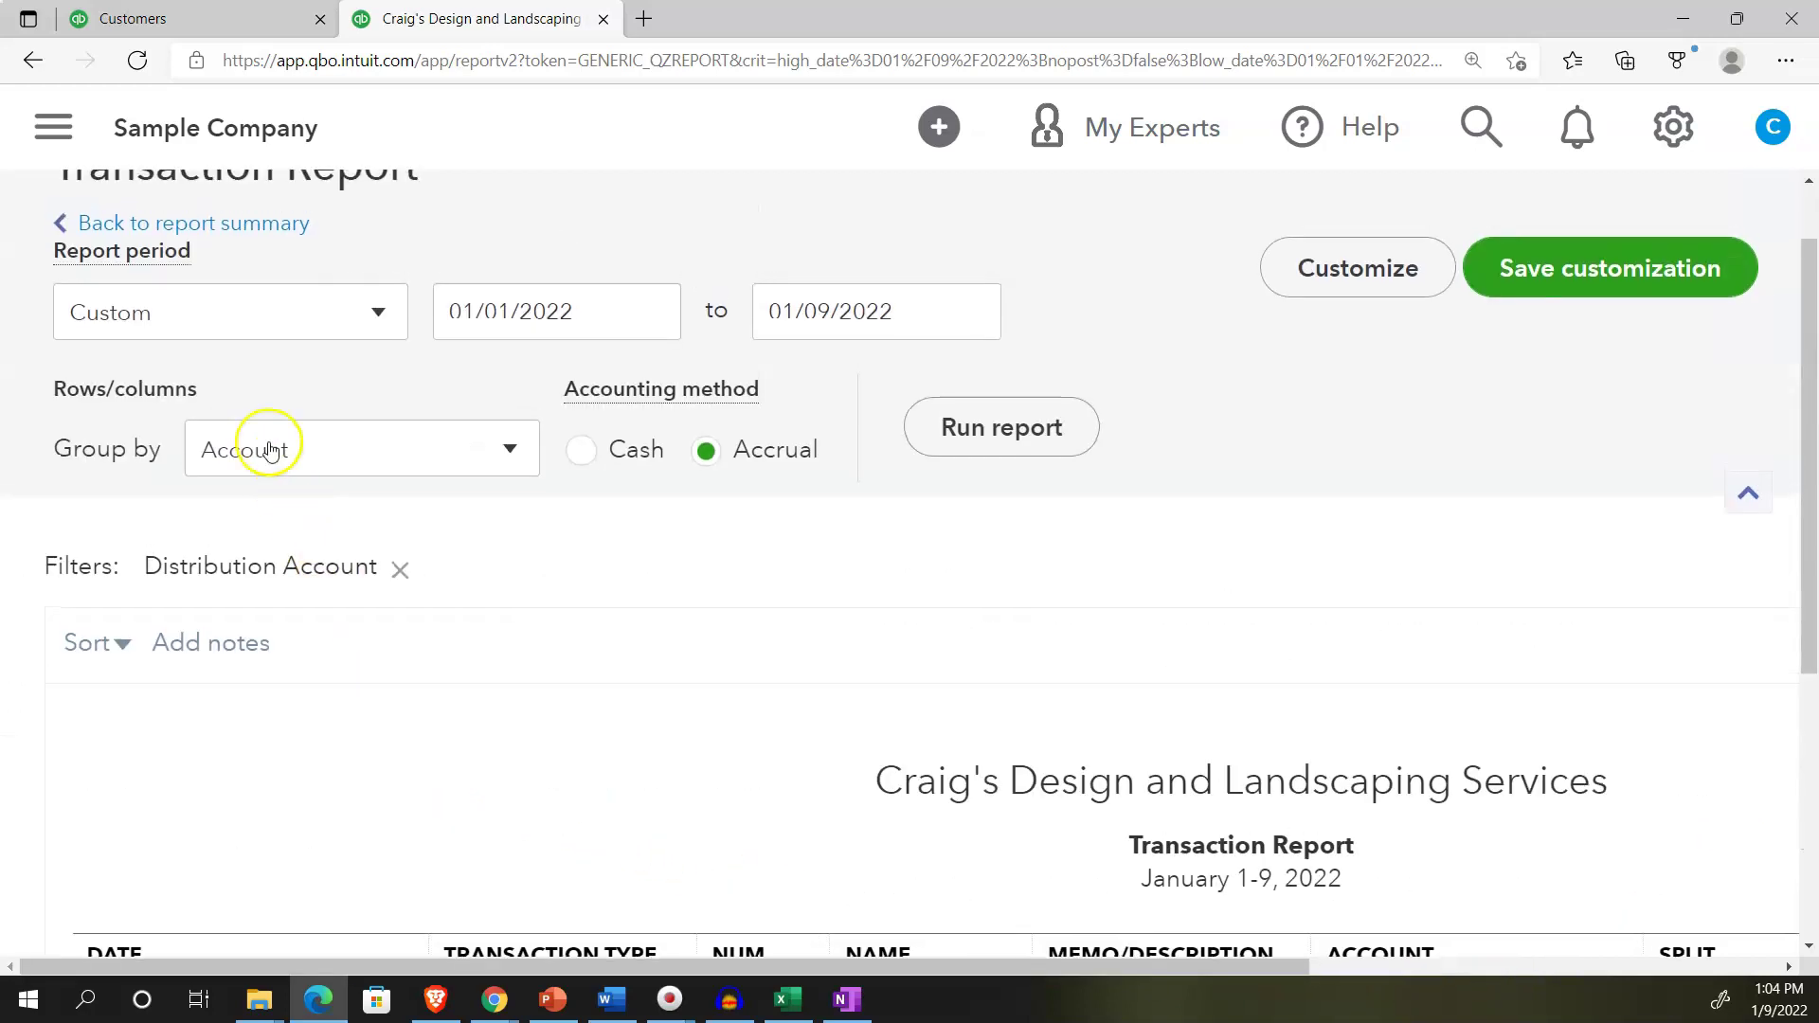
{"action": "left_click", "coordinate": [231, 226]}
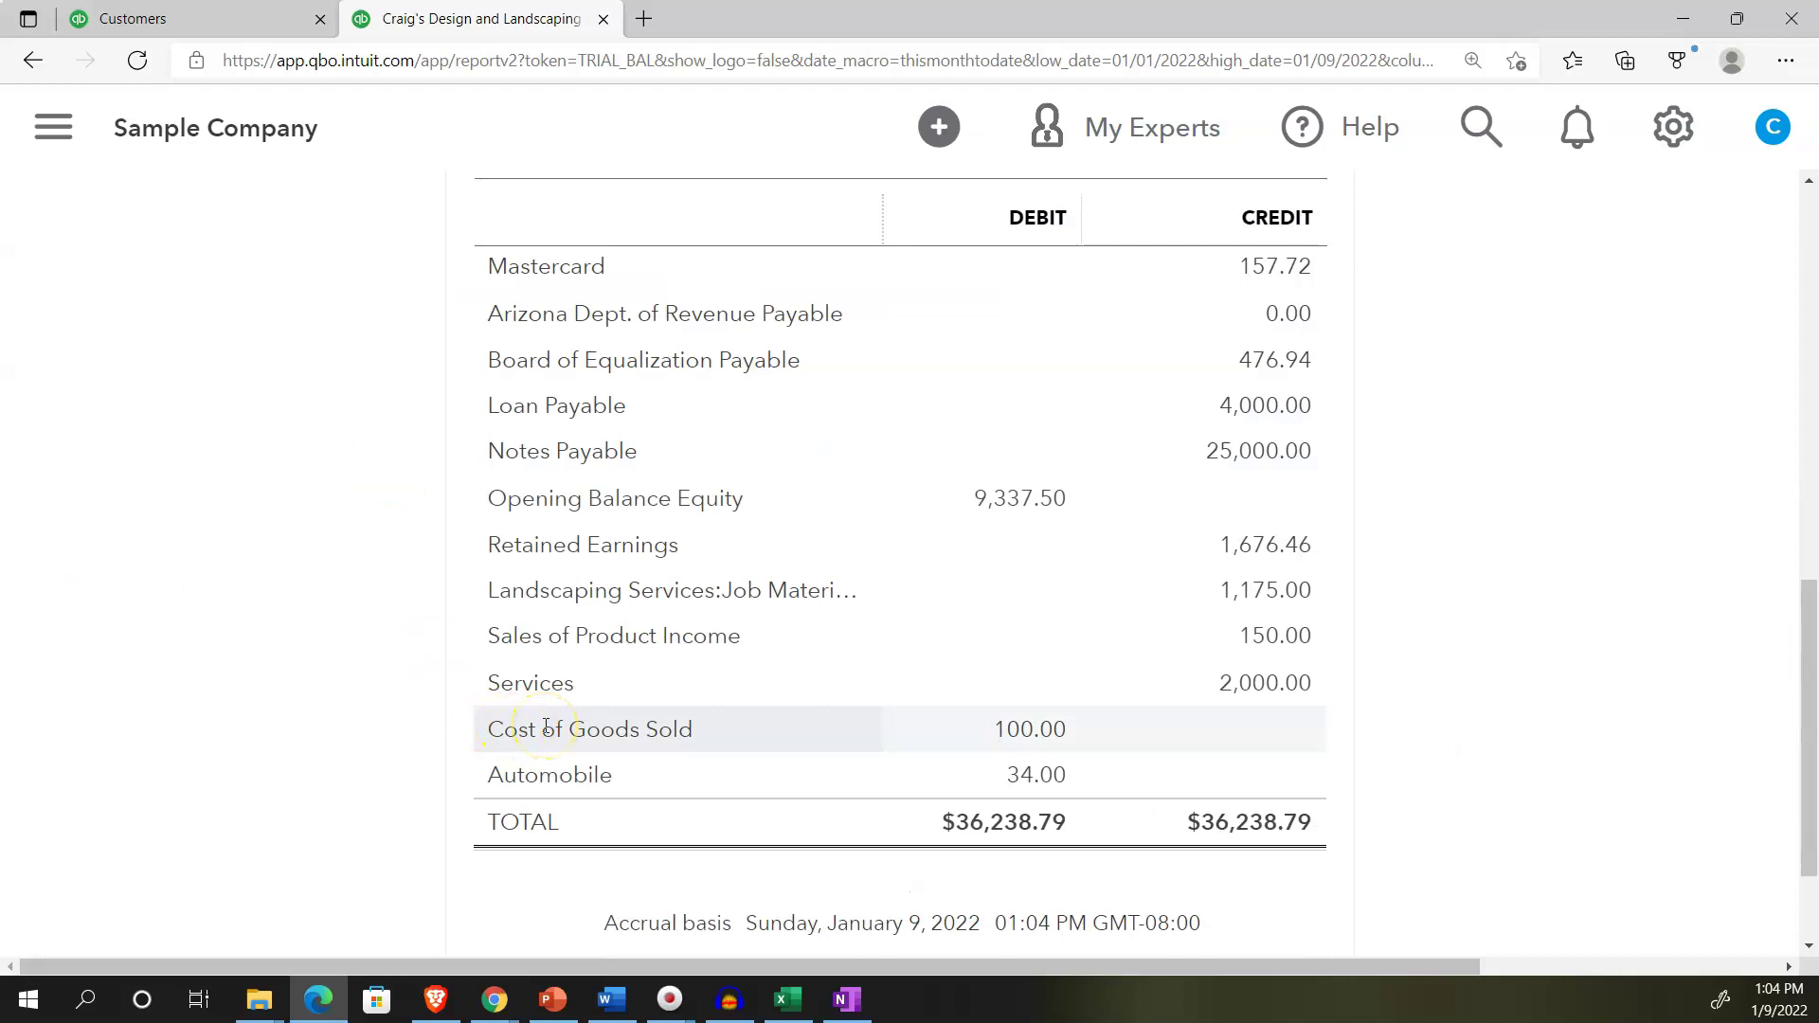
Drill into the 100.00 Cost of Goods Sold amount and open invoice 1038
{"action": "left_click", "coordinate": [1006, 730]}
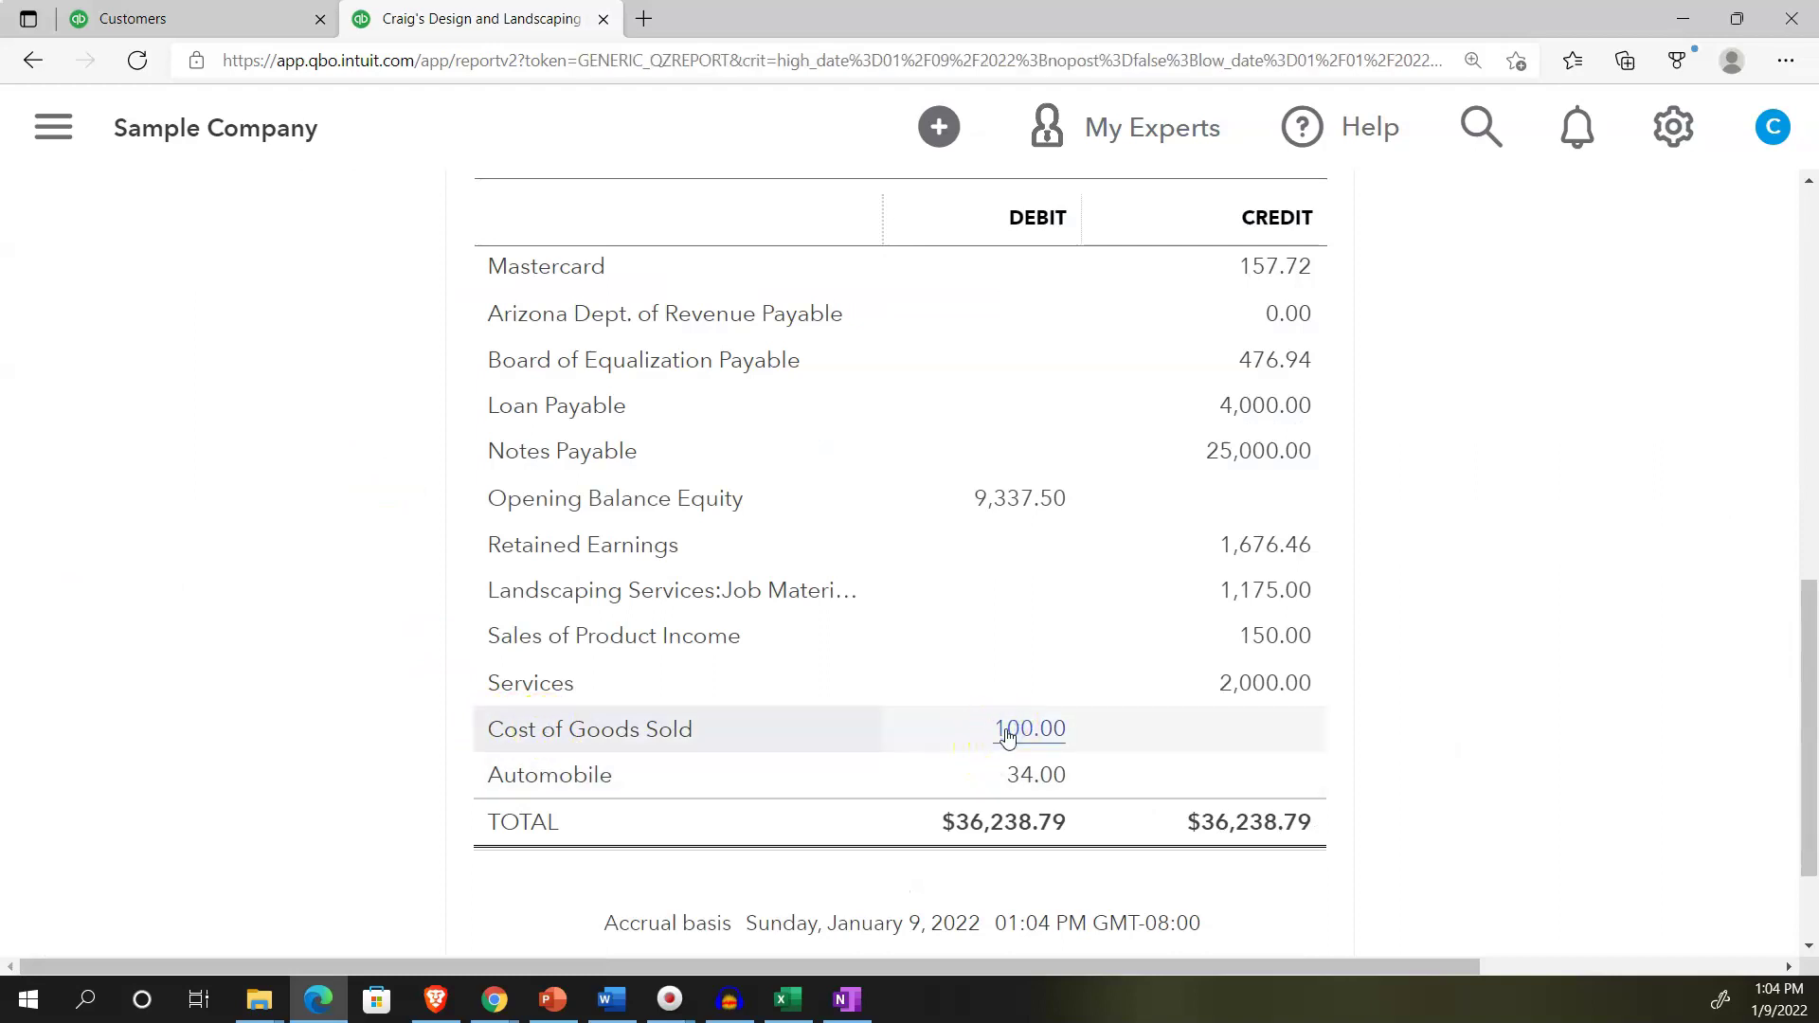
{"action": "left_click_drag", "start_coordinate": [1073, 961], "coordinate": [1449, 966]}
{"action": "left_click", "coordinate": [1514, 720]}
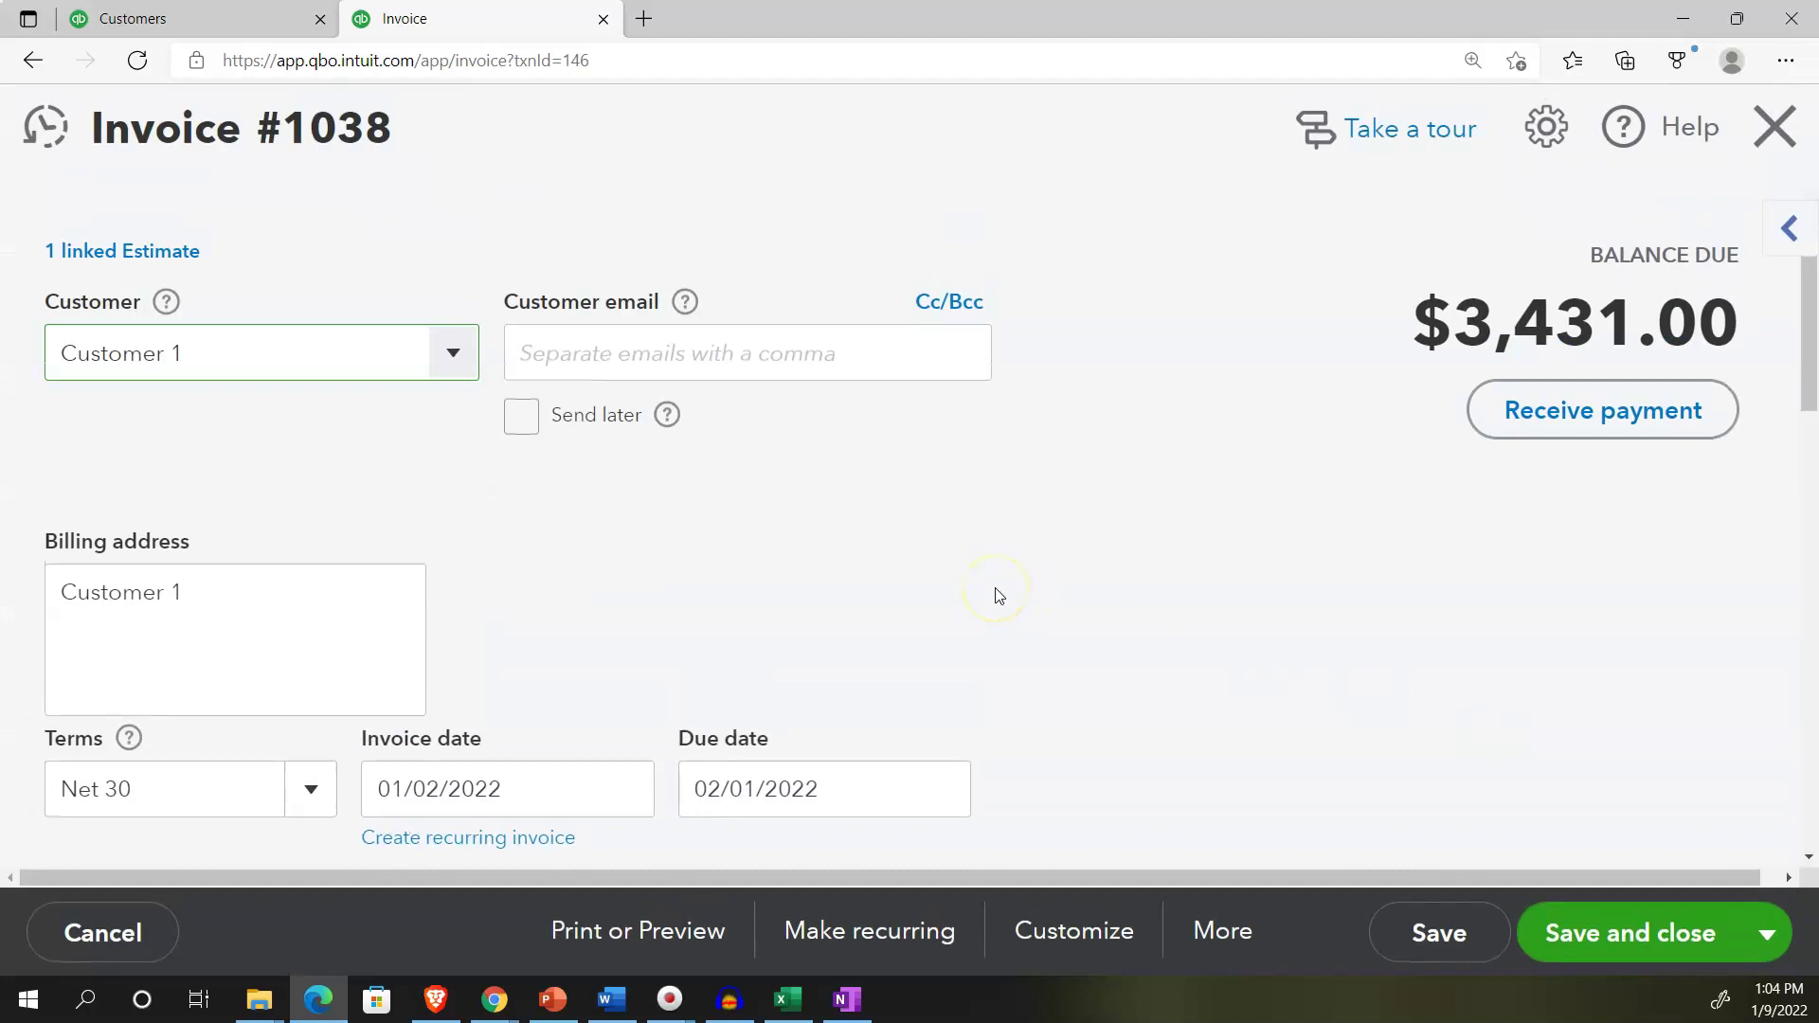
Review invoice 1038's line items, then close it
{"action": "scroll", "coordinate": [996, 595], "scroll_direction": "down", "scroll_amount": 6}
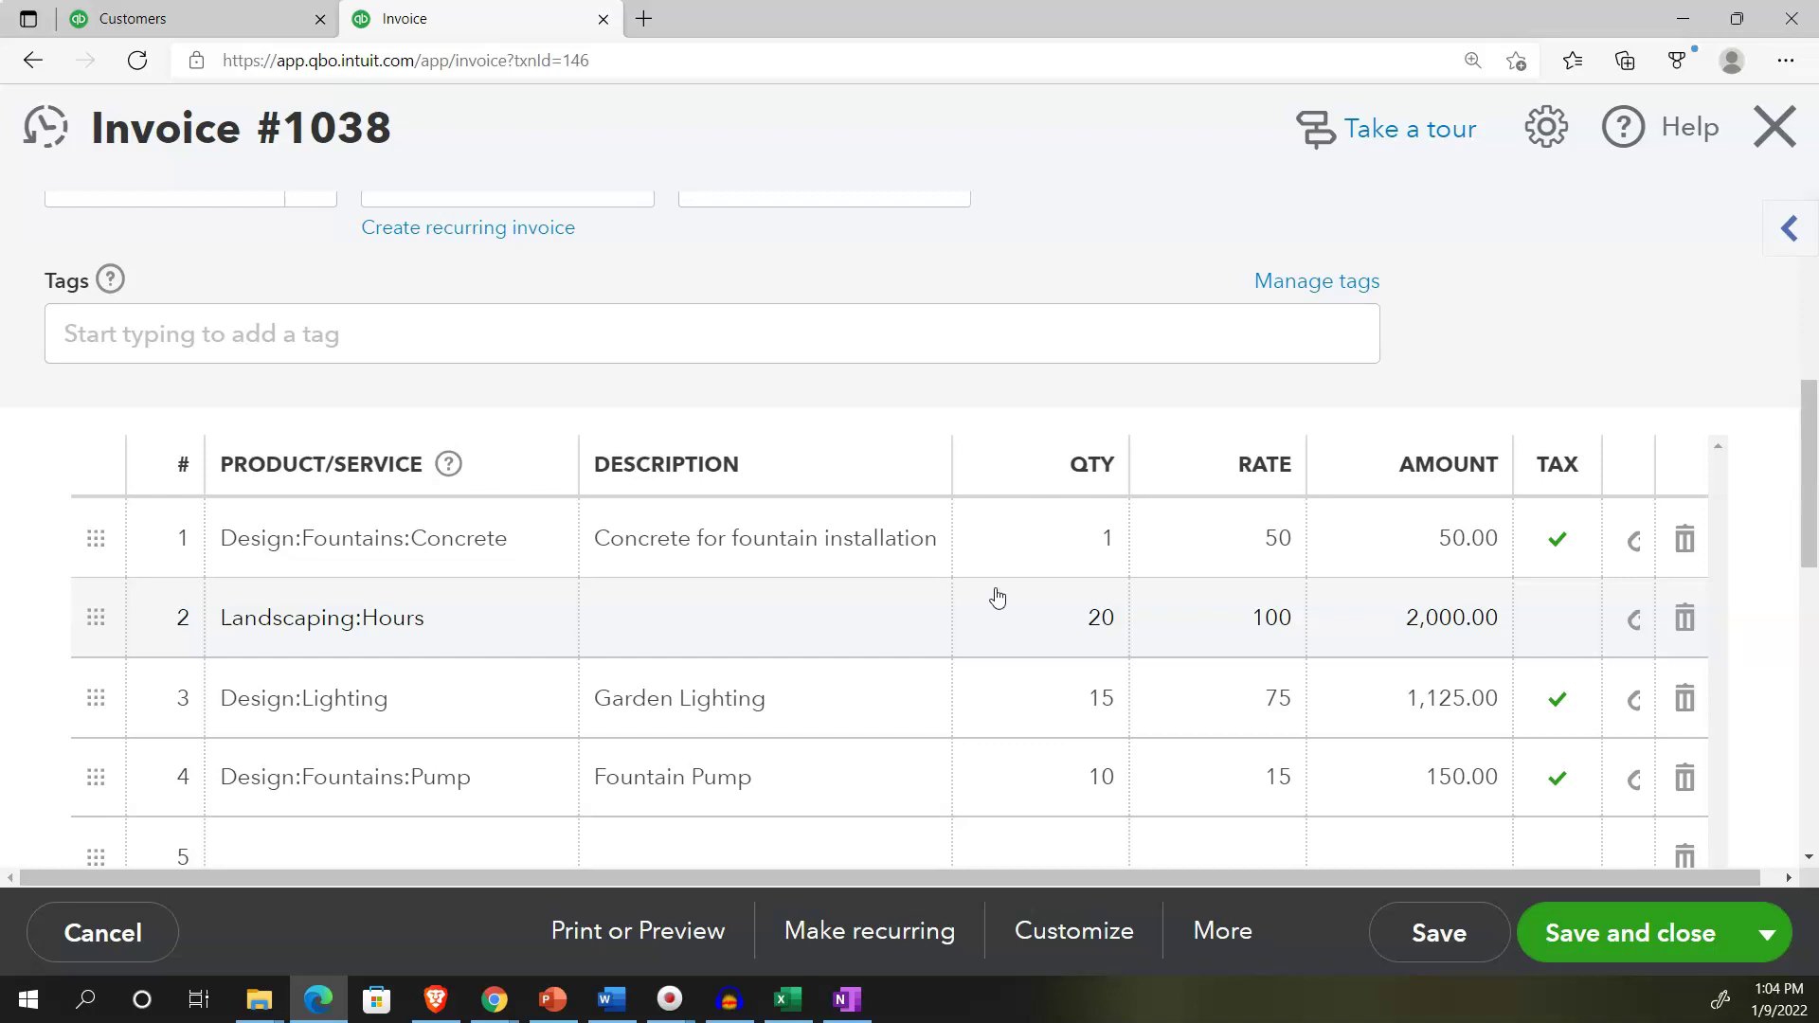
{"action": "scroll", "coordinate": [997, 597], "scroll_direction": "down", "scroll_amount": 1}
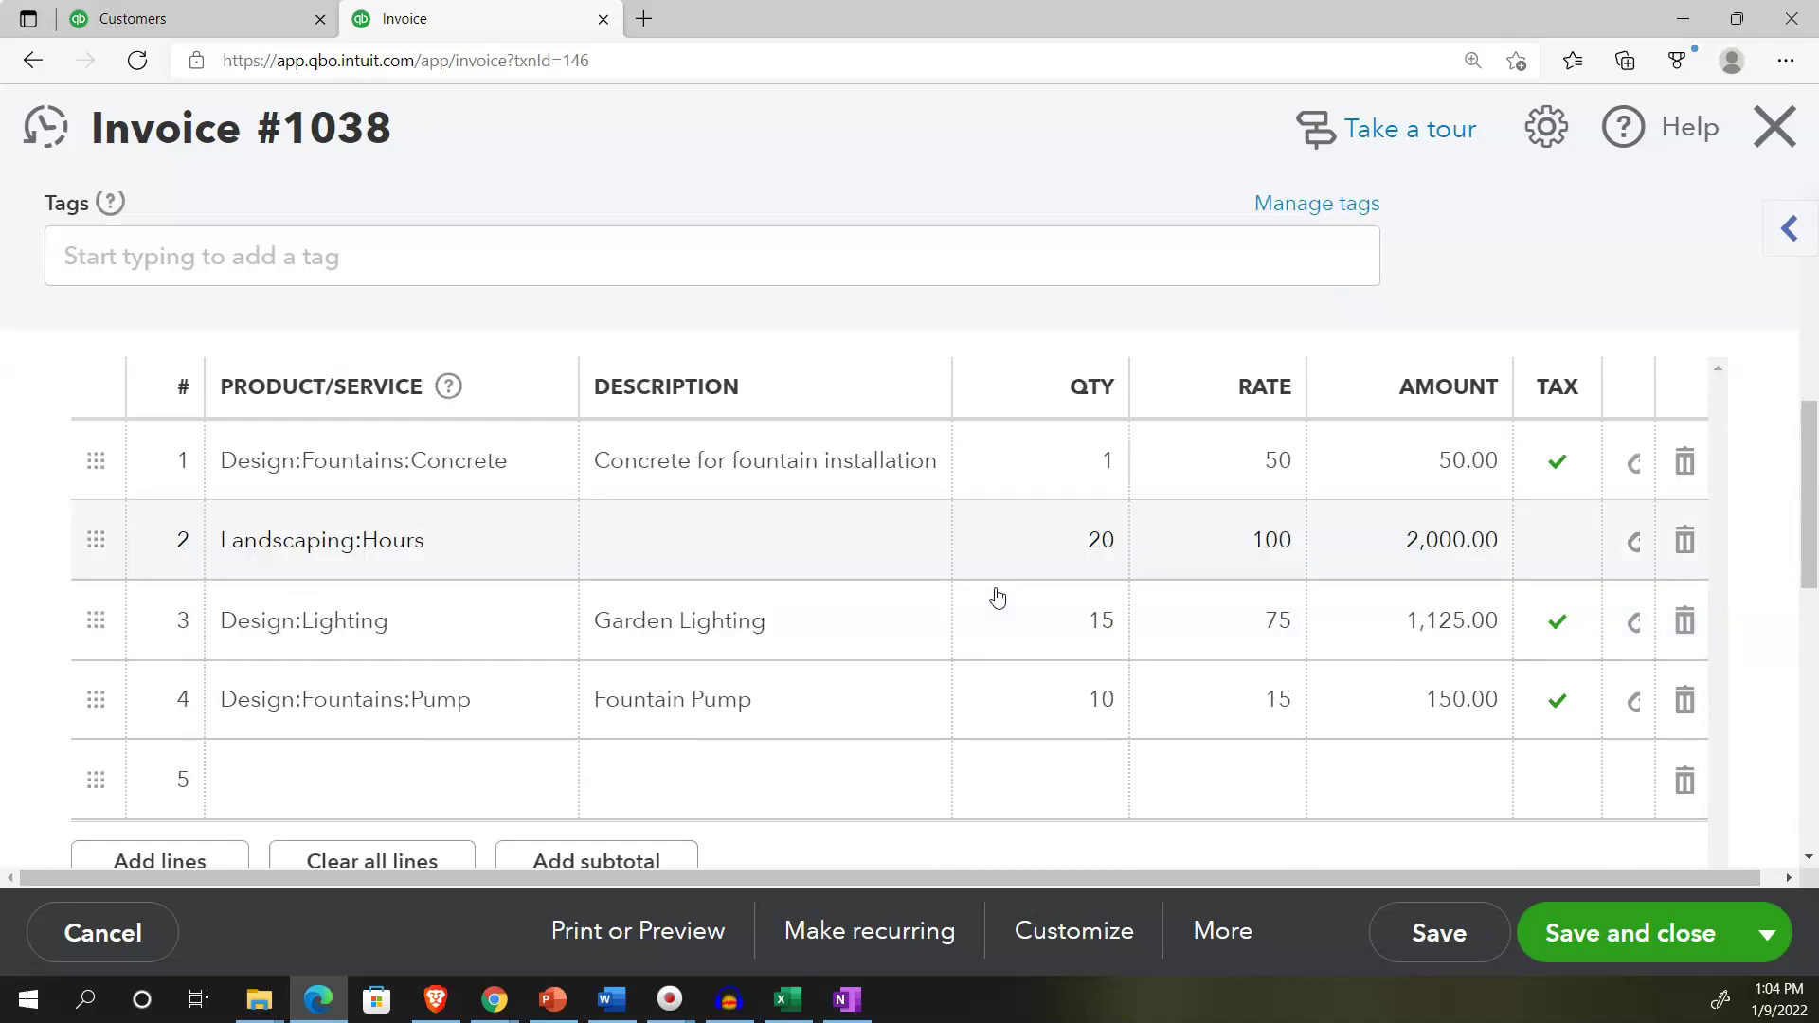
{"action": "scroll", "coordinate": [996, 597], "scroll_direction": "up", "scroll_amount": 3}
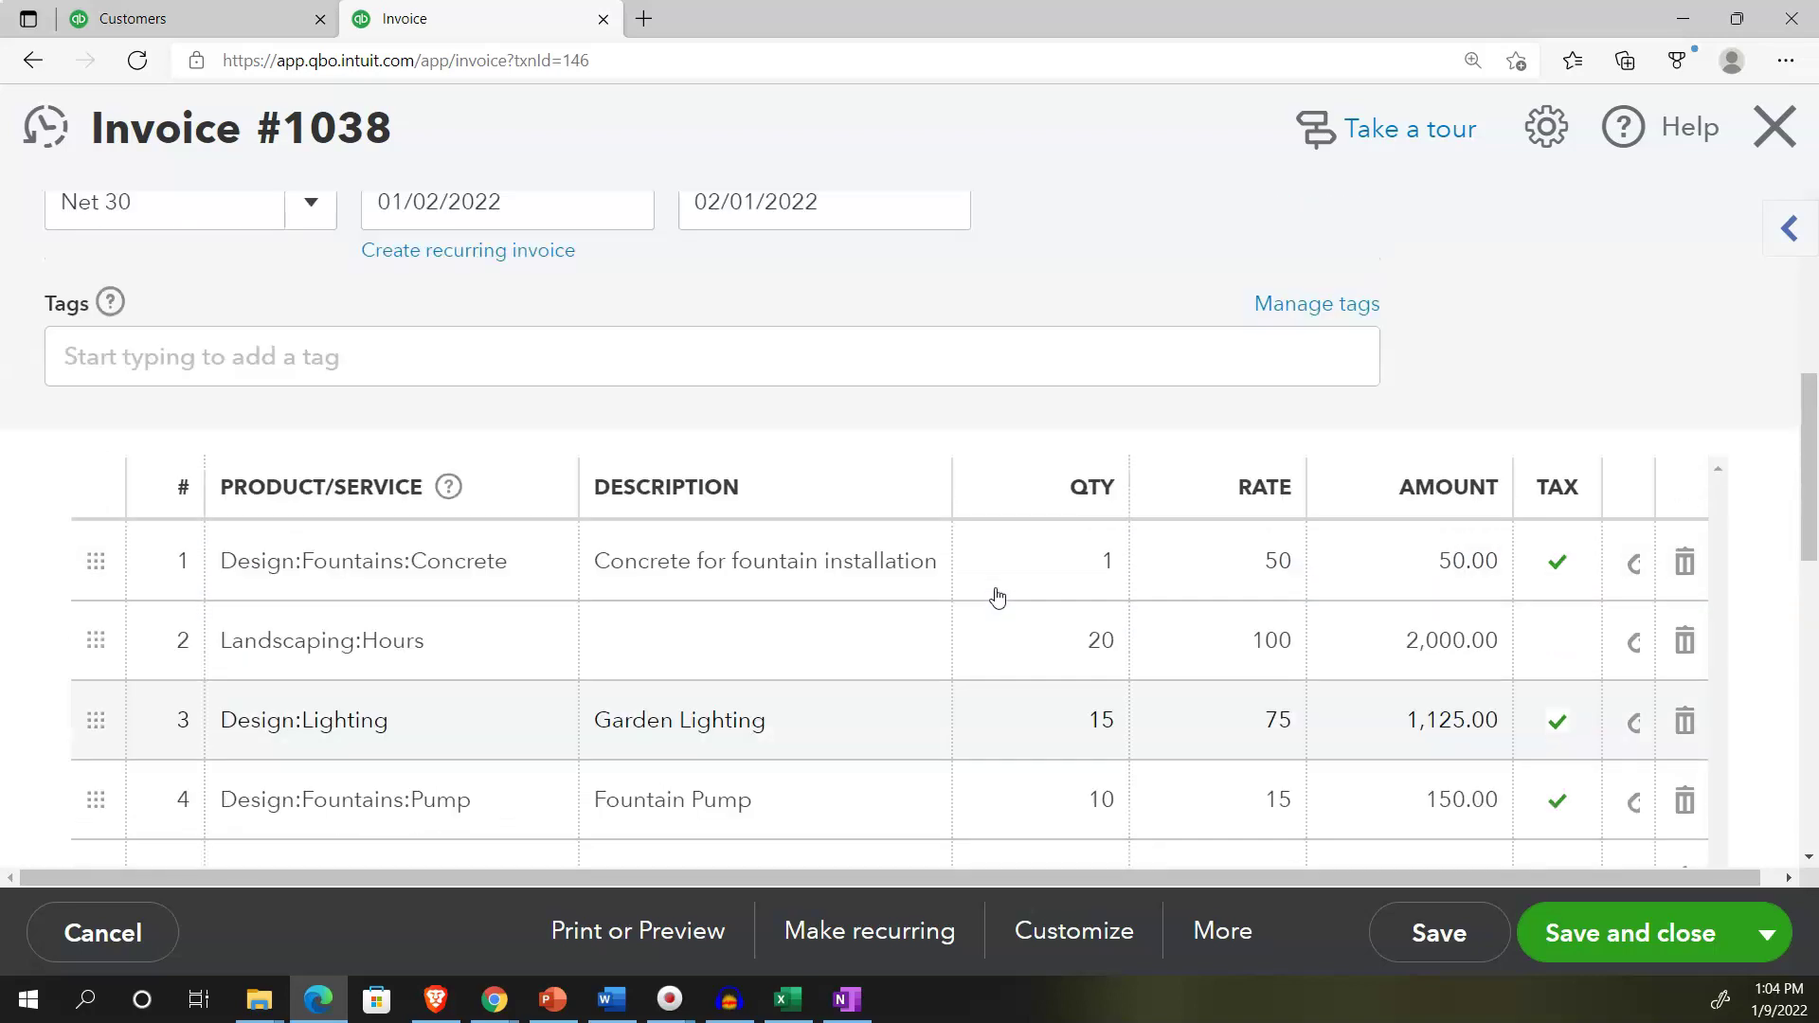
{"action": "left_click", "coordinate": [1764, 151]}
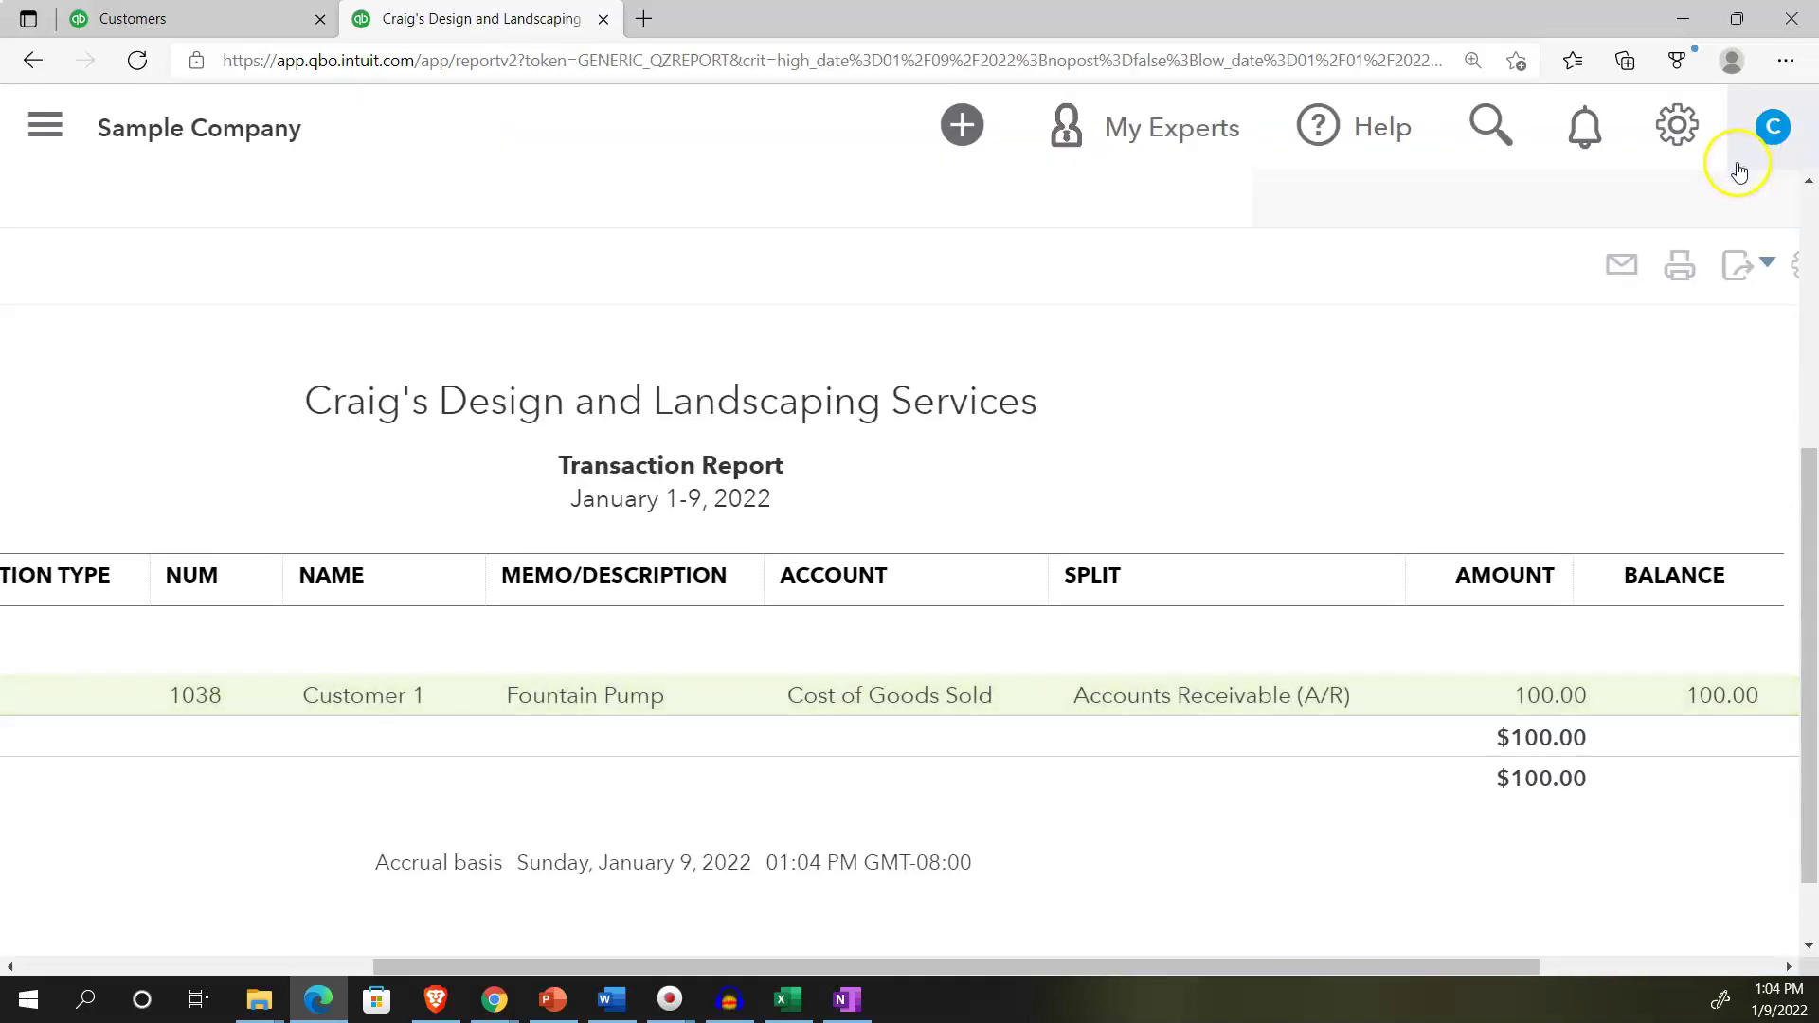
Return to the Trial Balance summary and switch back to Customer 1's detail page
{"action": "scroll", "coordinate": [255, 531], "scroll_direction": "up", "scroll_amount": 5}
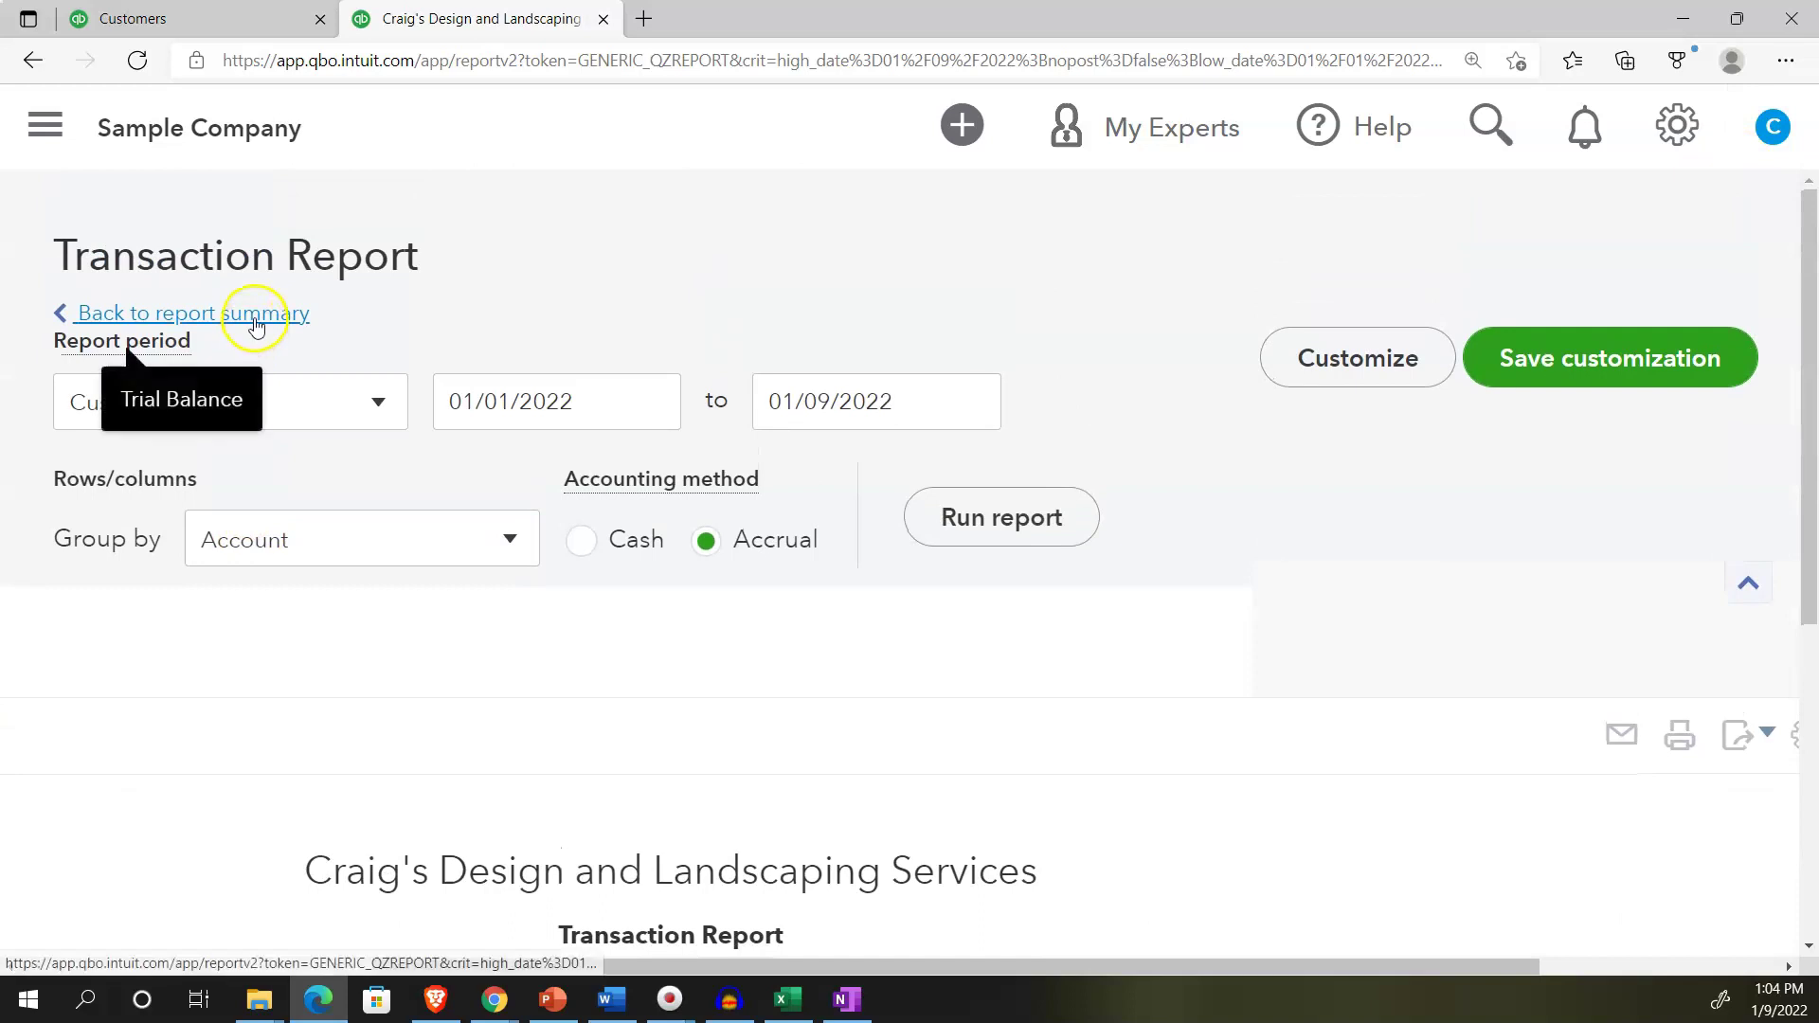
{"action": "left_click", "coordinate": [256, 313]}
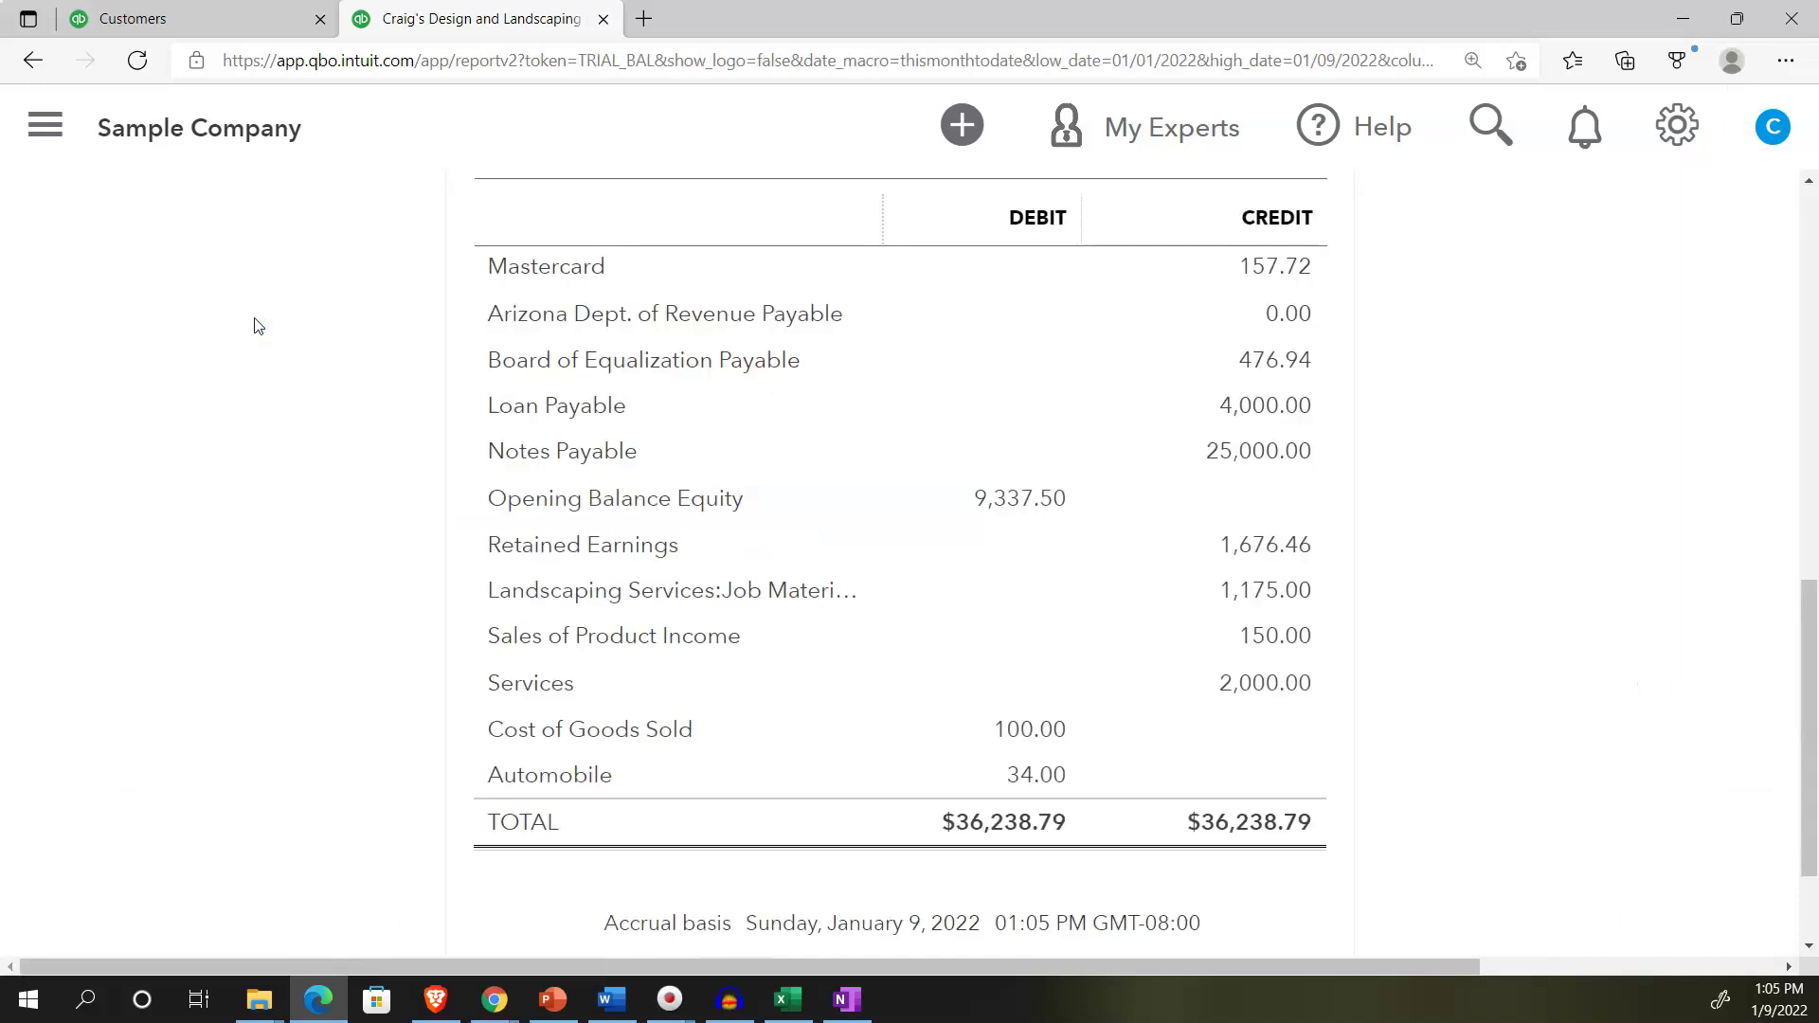
{"action": "left_click", "coordinate": [216, 21]}
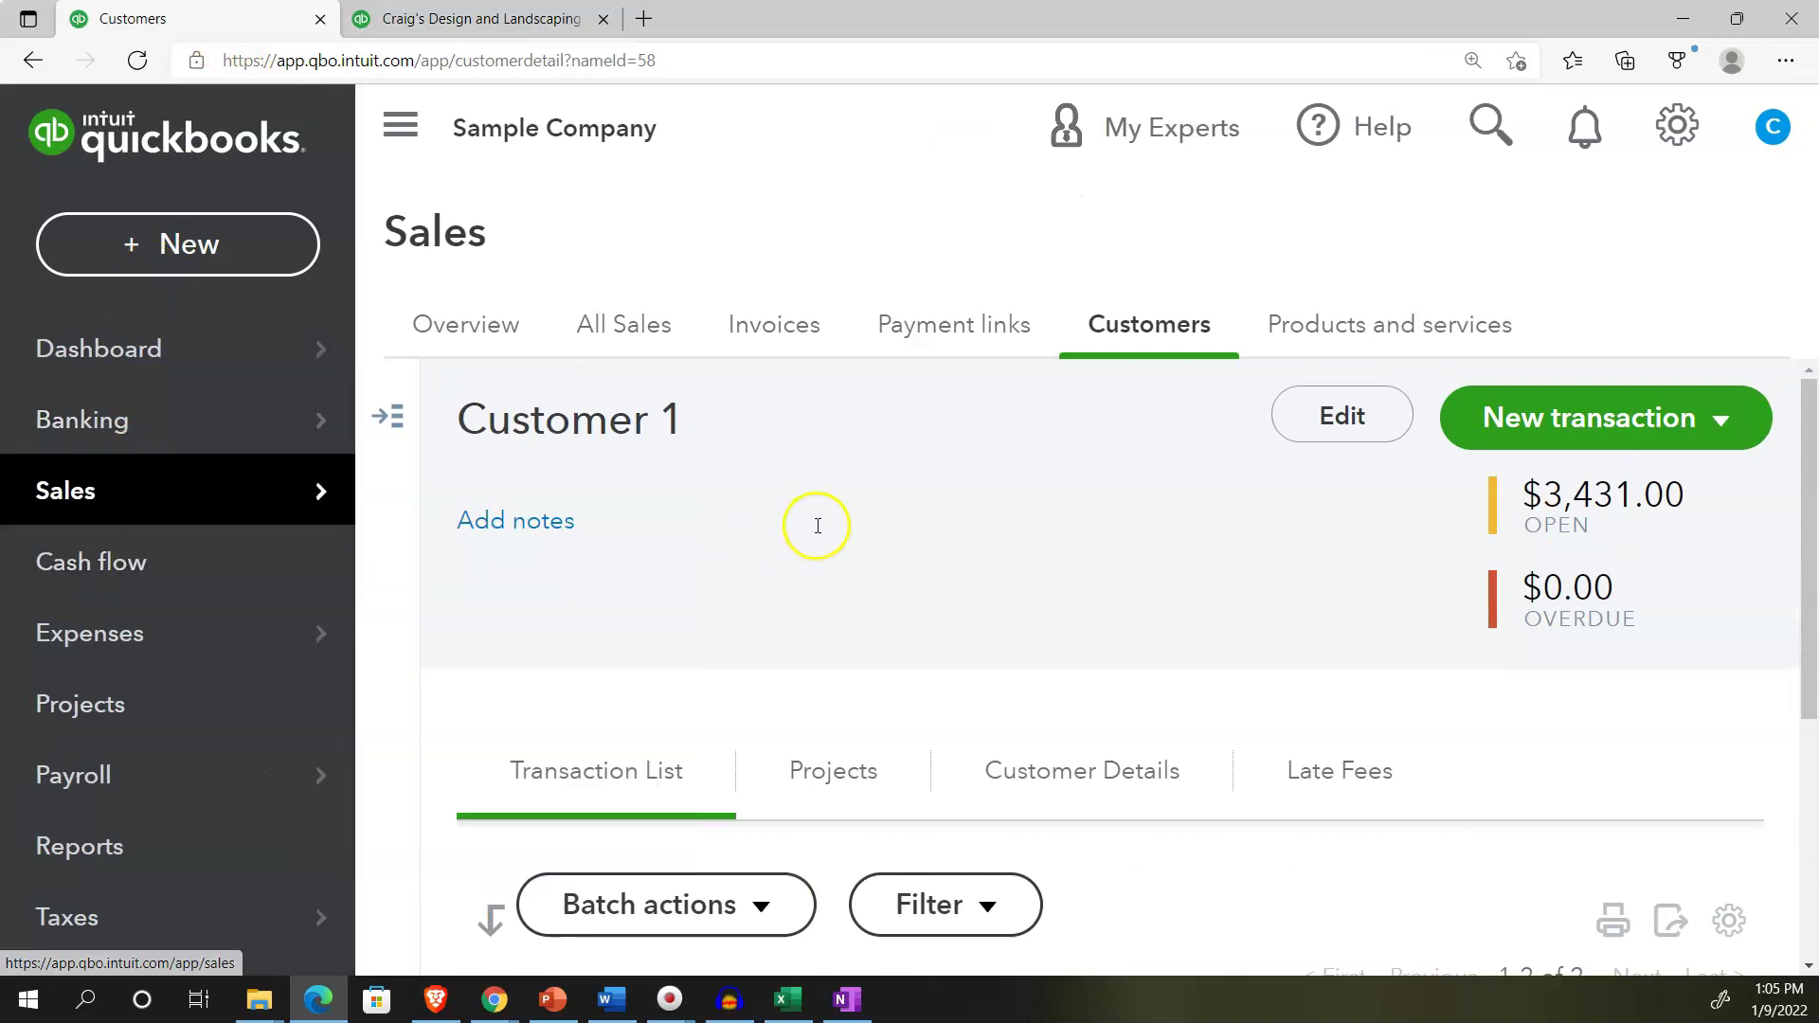
Collapse the sidebar and show Customer 1's transaction list: estimate 1001 Closed, invoice 1038 Open
{"action": "left_click", "coordinate": [396, 128]}
{"action": "scroll", "coordinate": [677, 445], "scroll_direction": "down", "scroll_amount": 2}
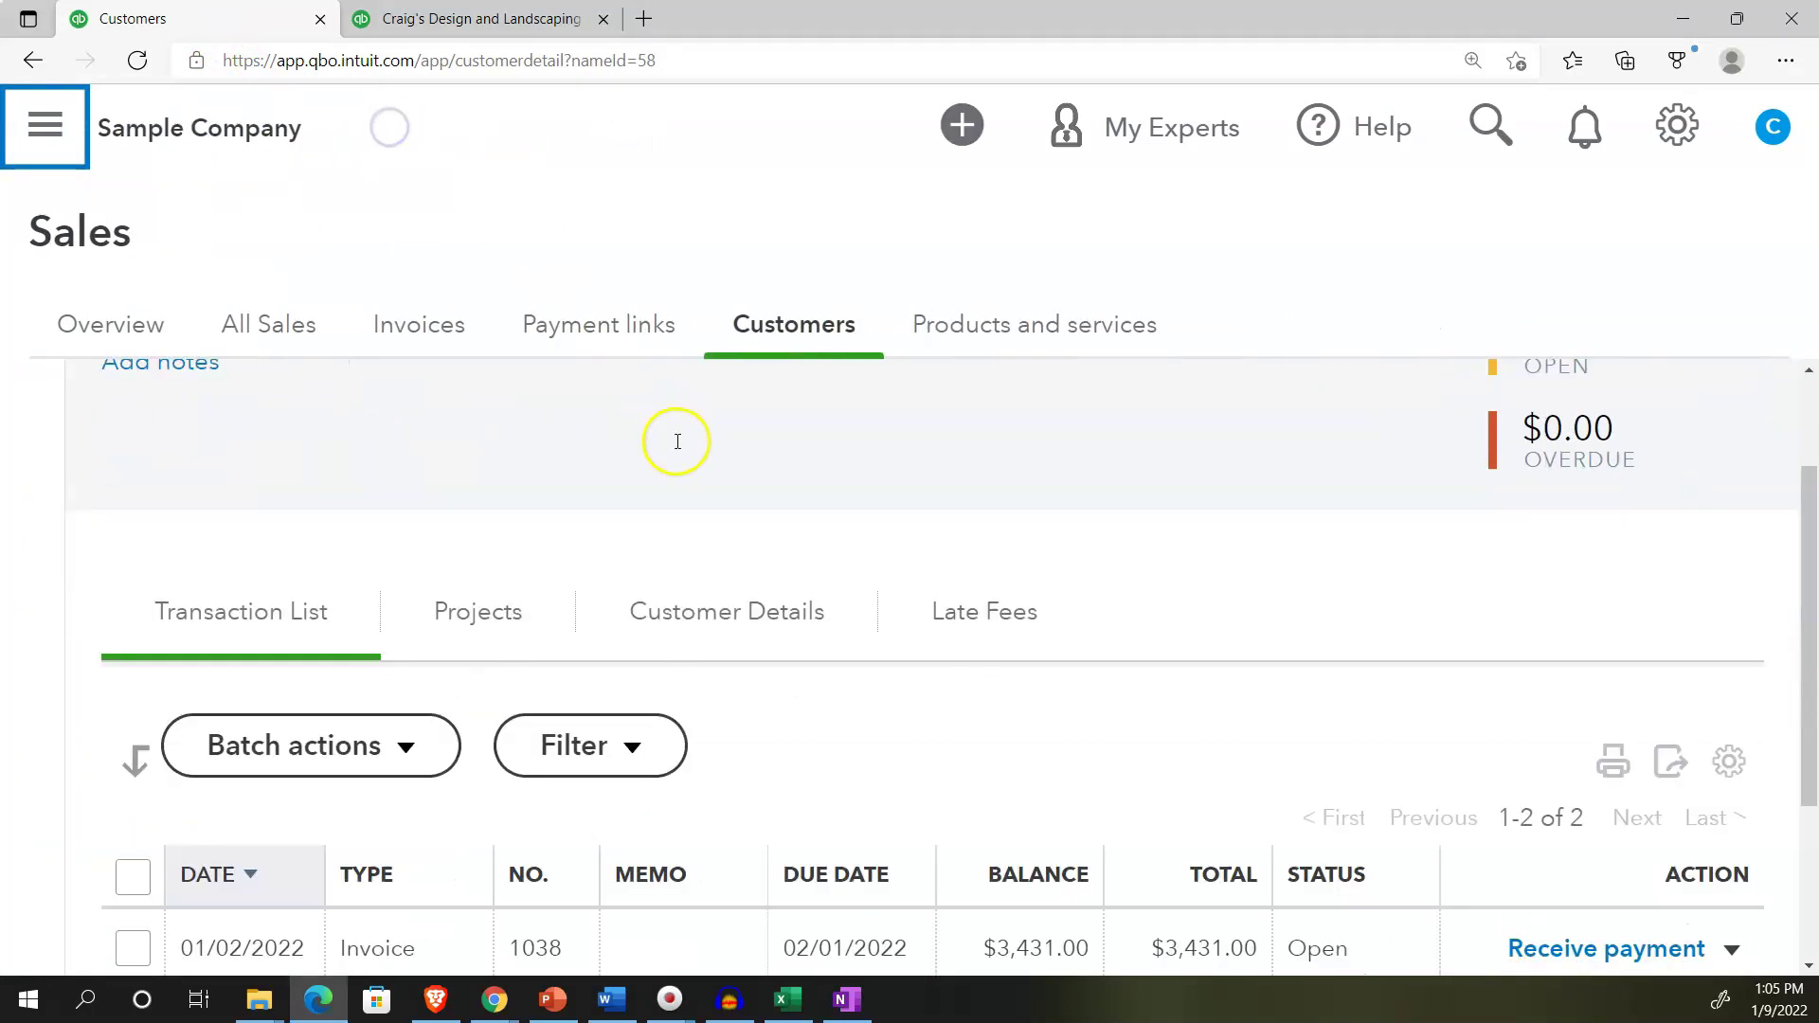
{"action": "scroll", "coordinate": [677, 445], "scroll_direction": "down", "scroll_amount": 2}
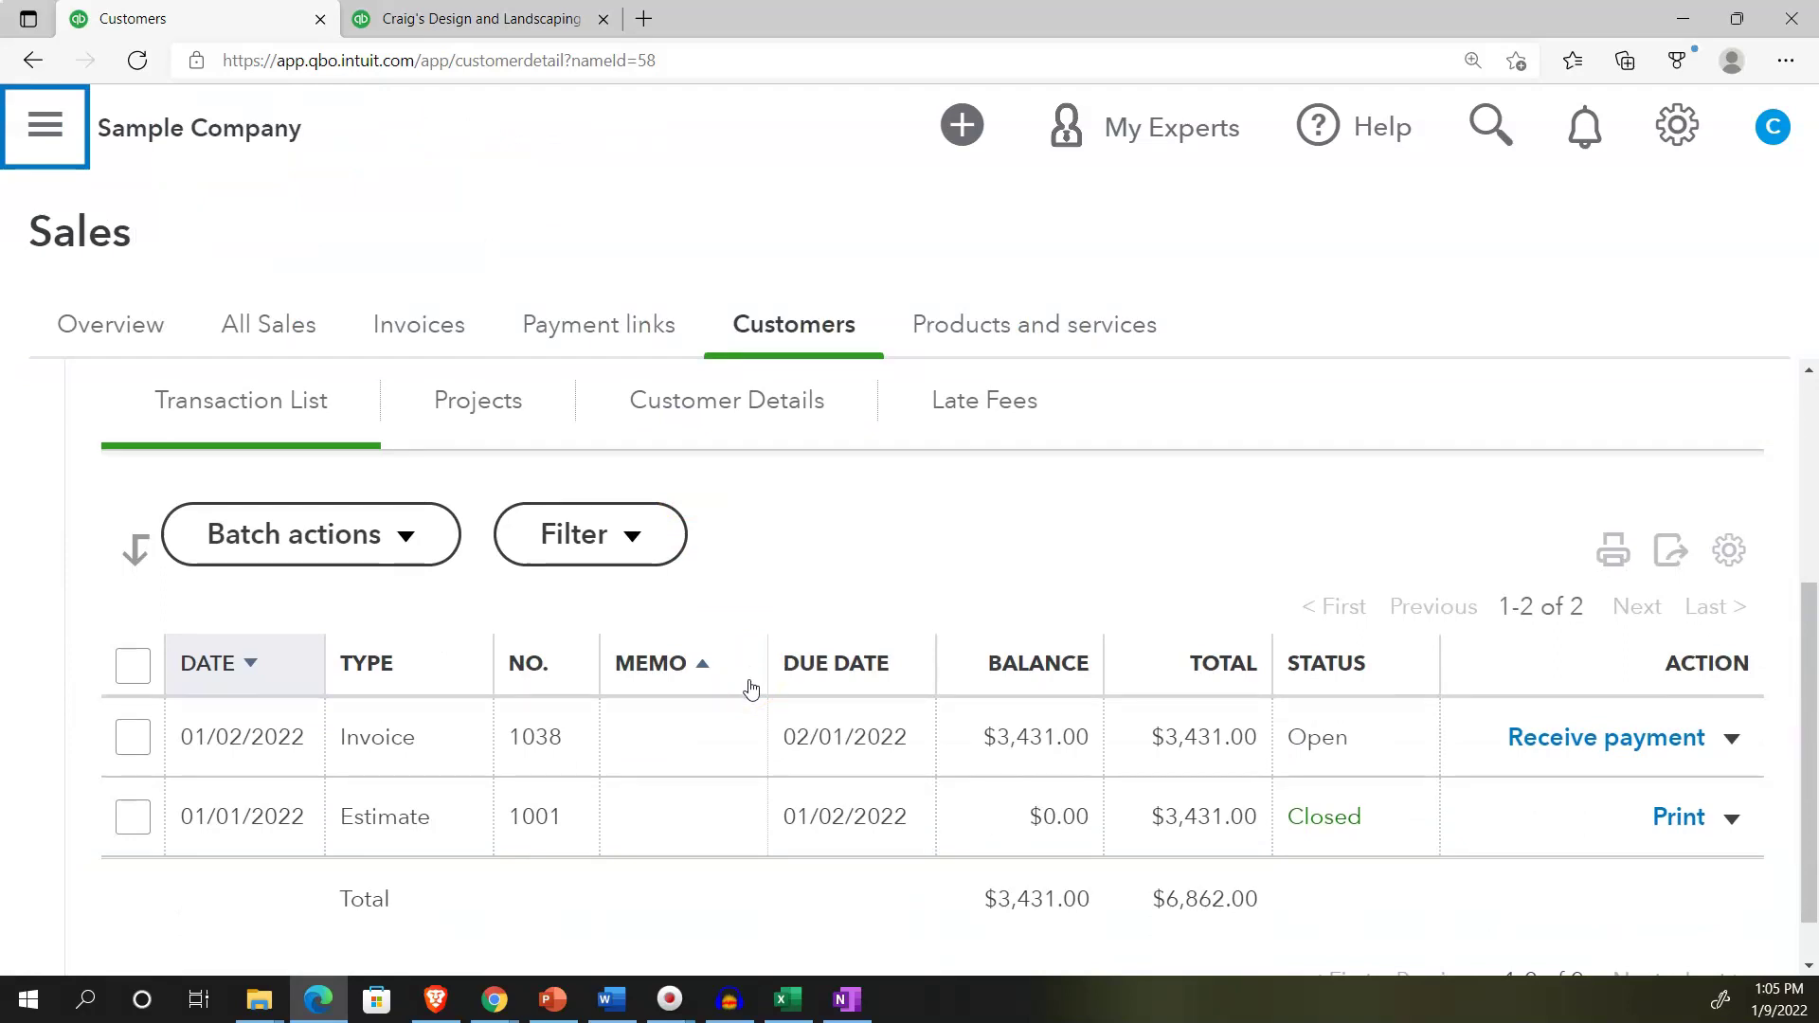
{"action": "left_click", "coordinate": [450, 830]}
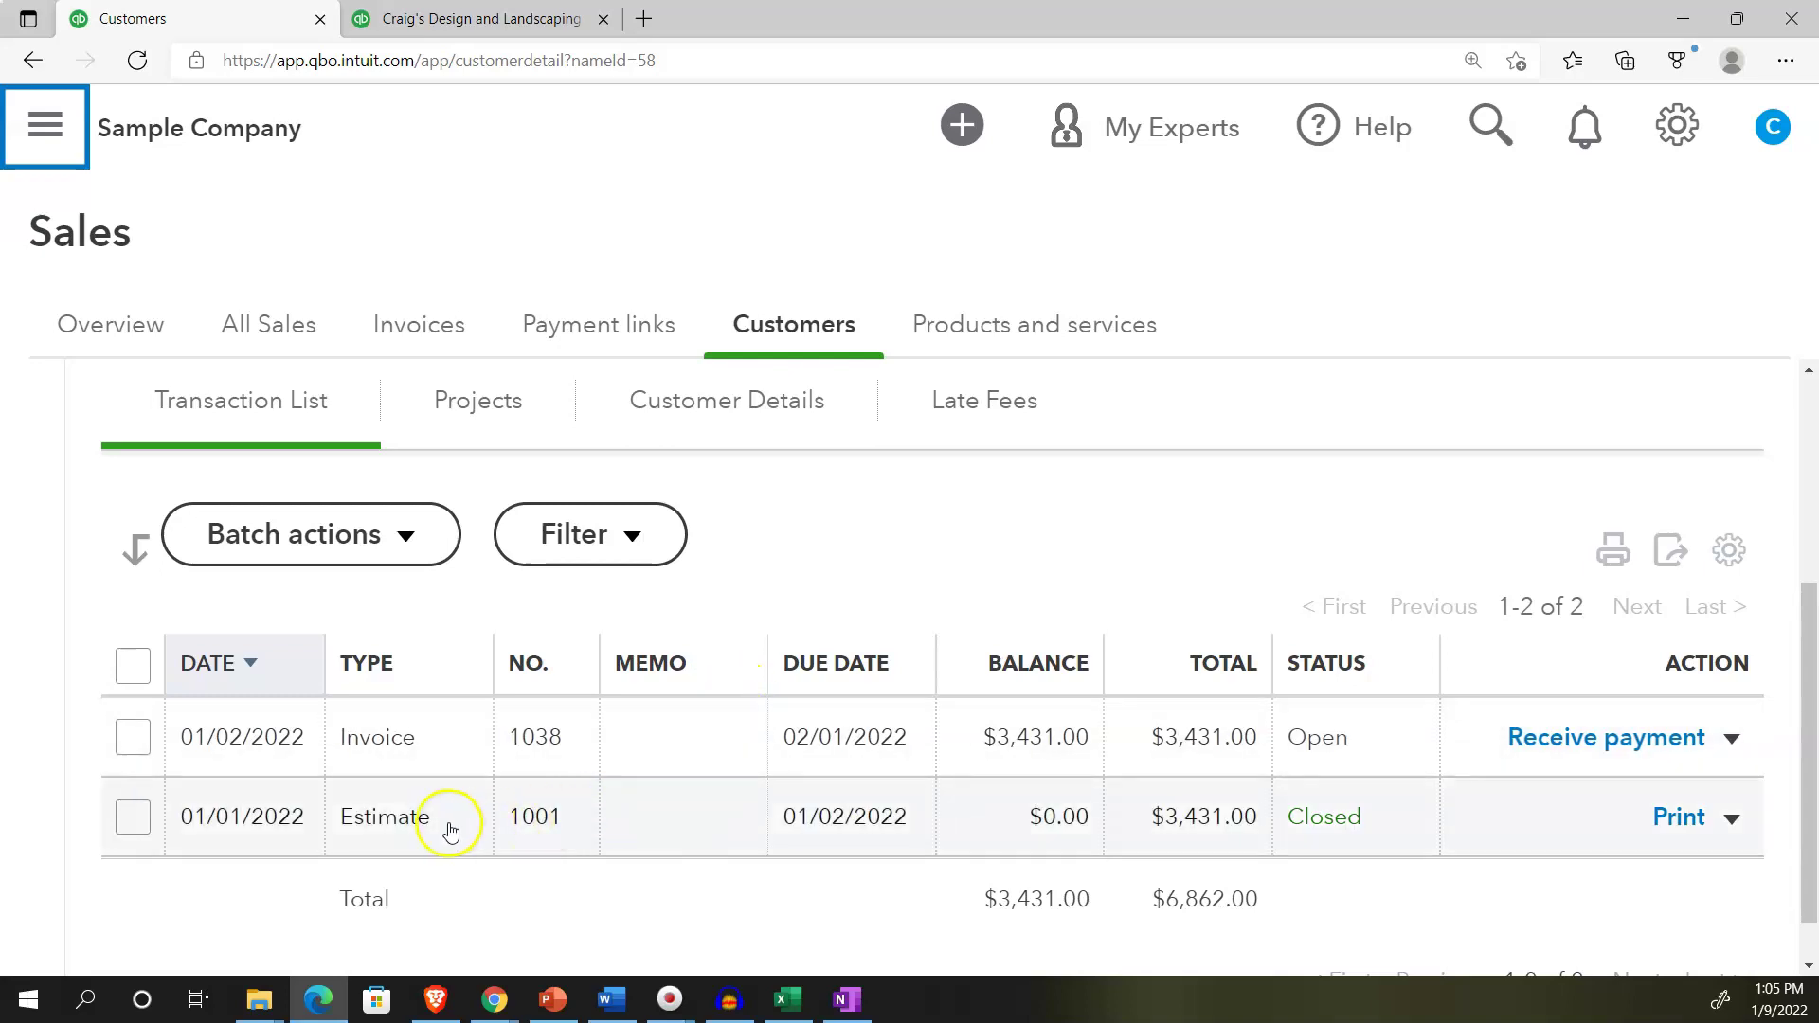